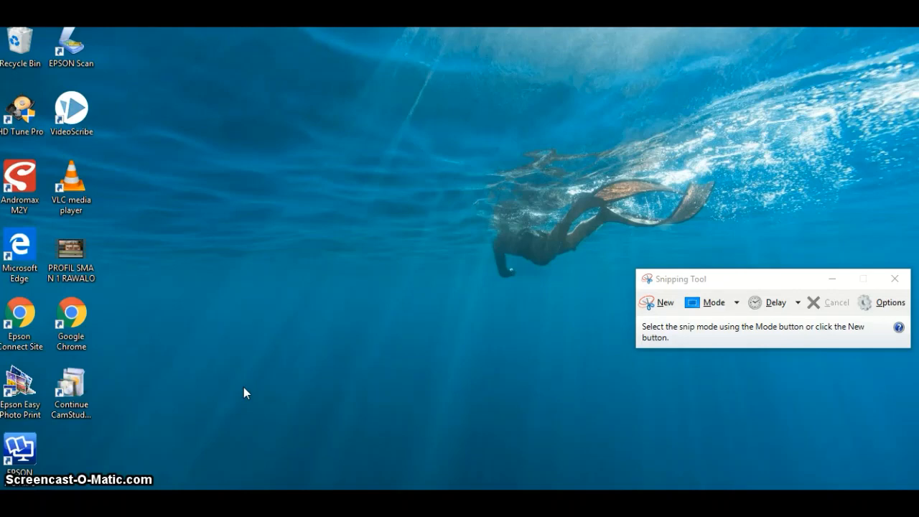
- Launch Google Chrome from the desktop and load the google.com homepage
left_click(247, 406)
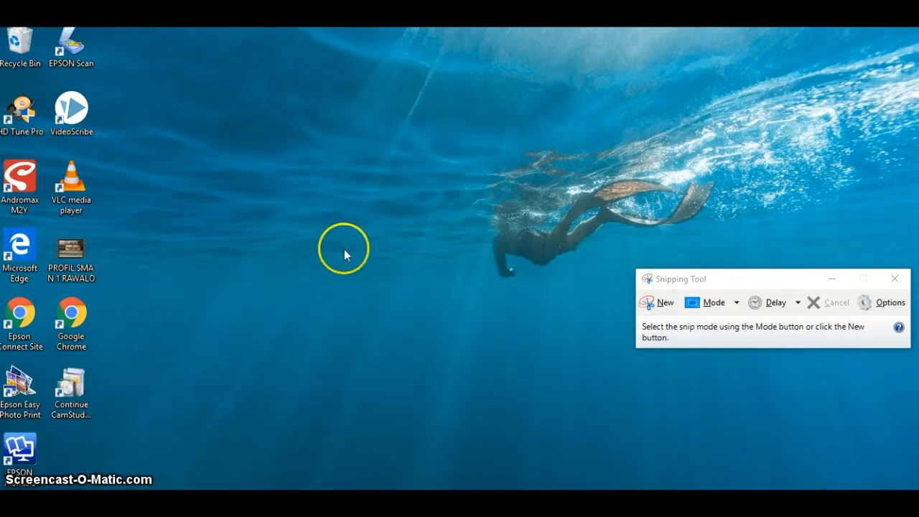
left_click(68, 324)
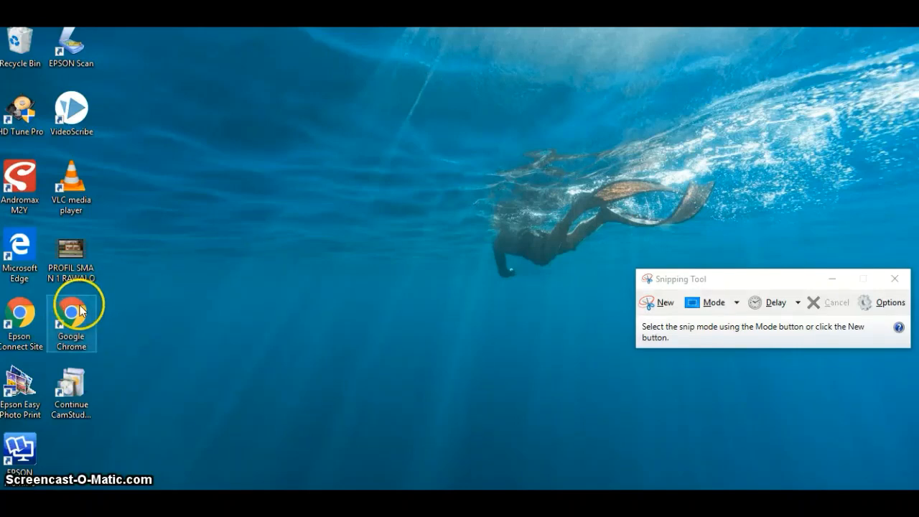
double_click(80, 310)
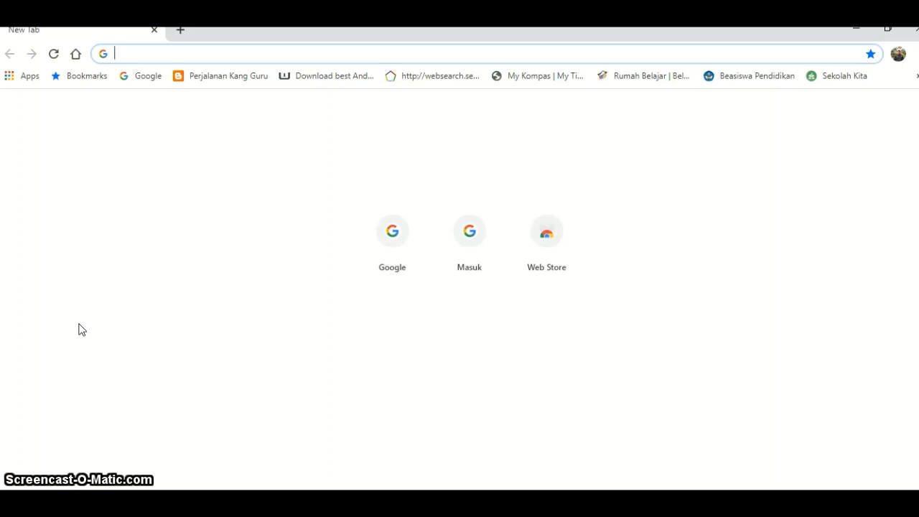
left_click(156, 51)
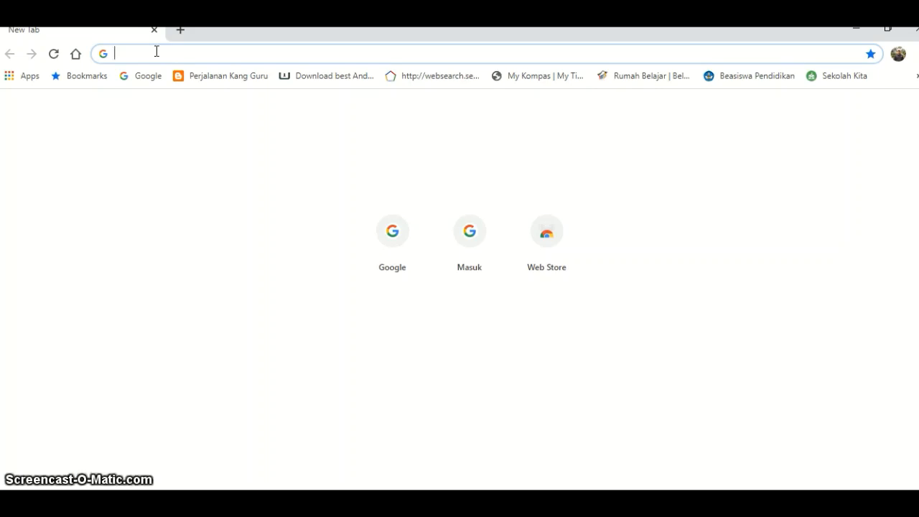
type("g")
key("Return")
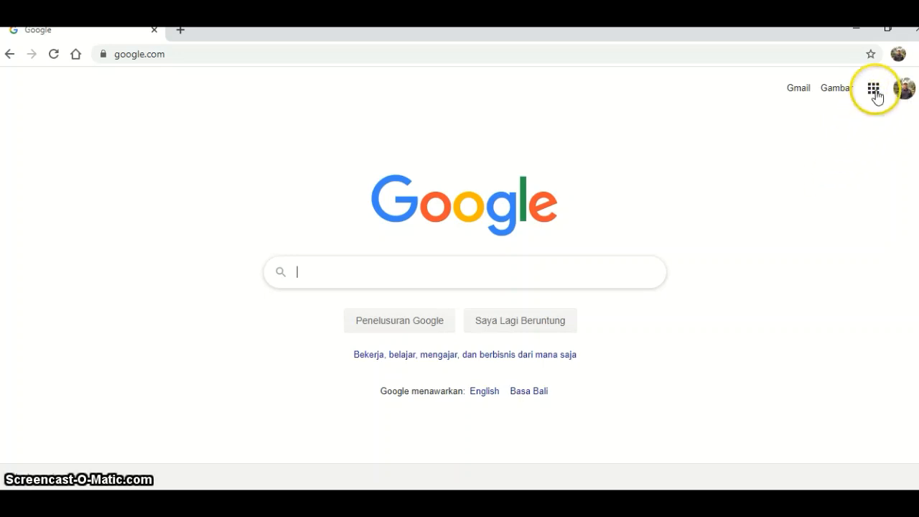
- Open Google Drive from the Google Apps grid
left_click(875, 93)
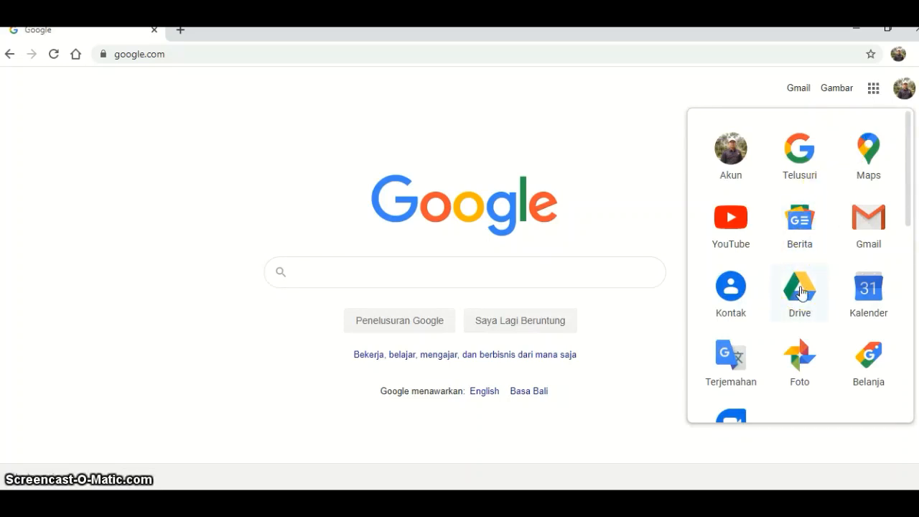
left_click(797, 297)
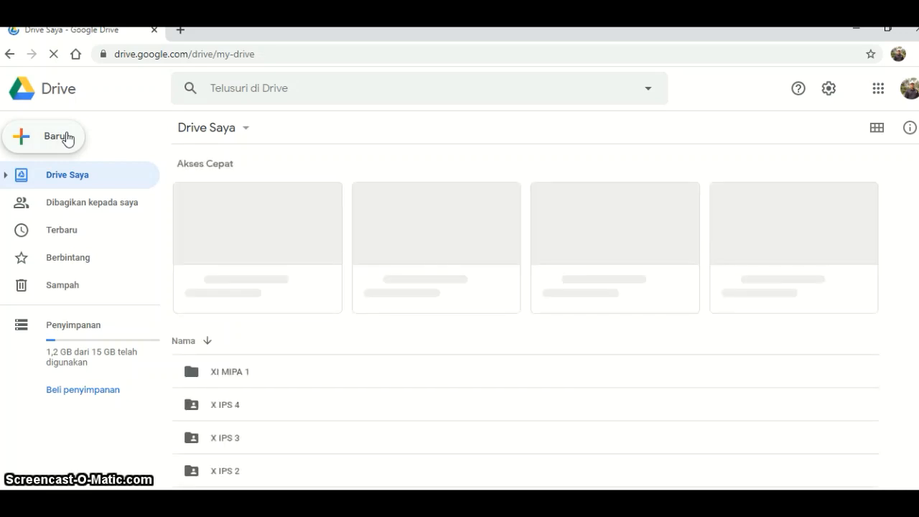
- Create a blank Google Form from Drive's New > More menu
left_click(58, 136)
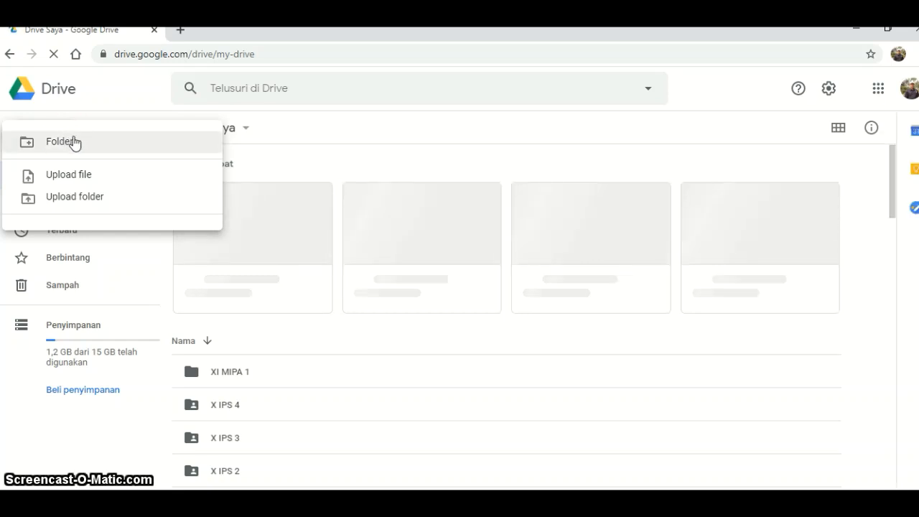
left_click(74, 143)
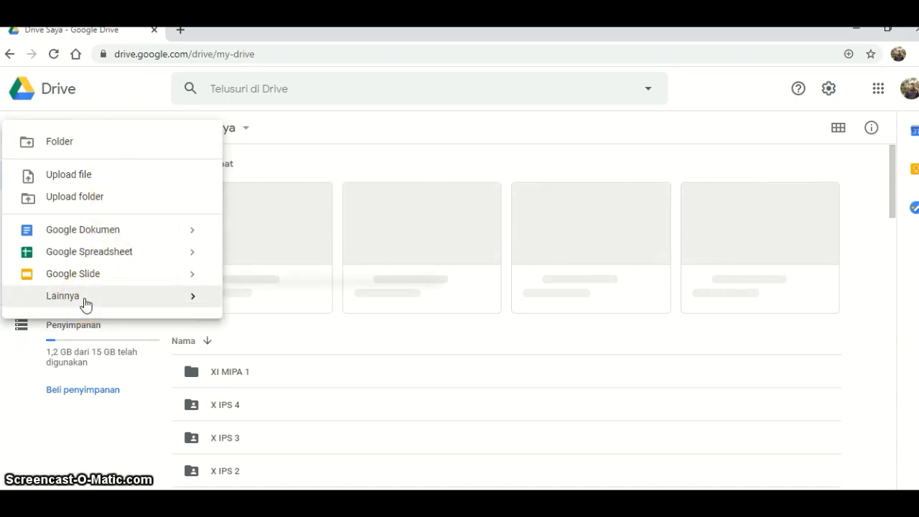
mouse_move(86, 304)
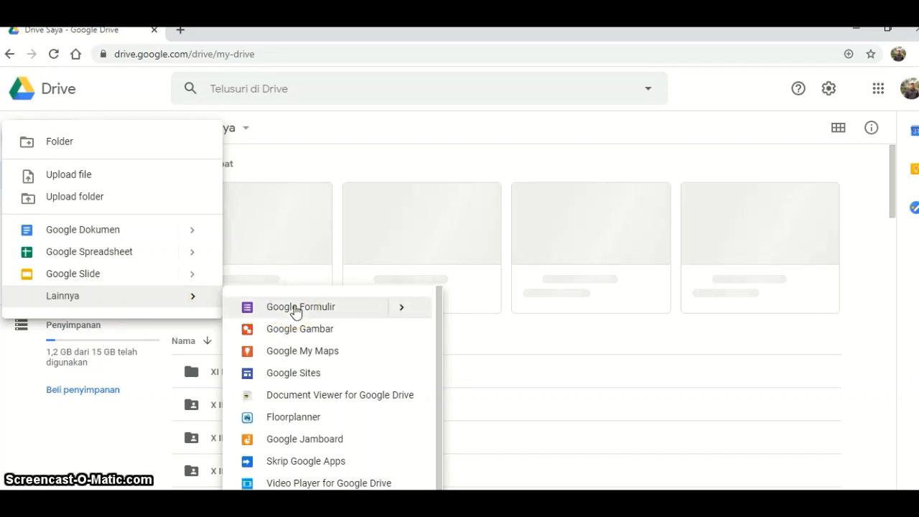
left_click(296, 310)
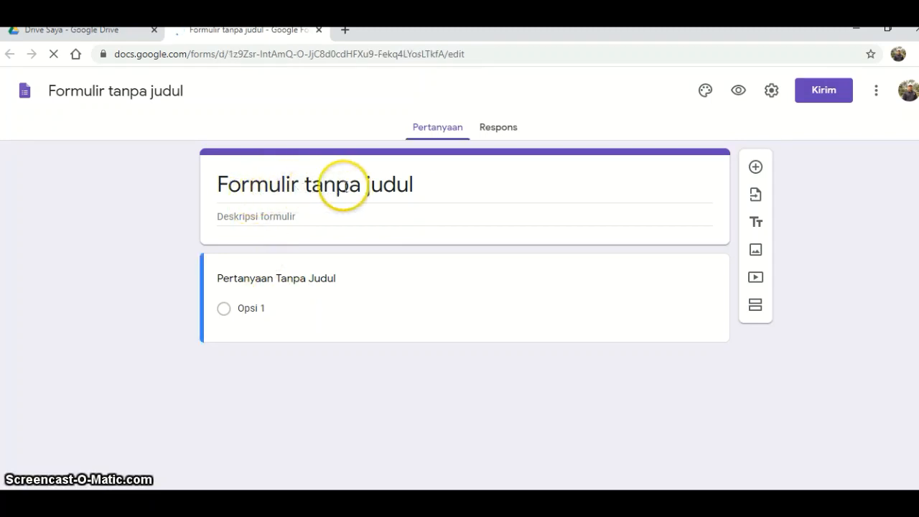
- Replace the default title with 'PENILAIAN AKHIR TAHUN MATA PELAJARAN FISIKA'
left_click(439, 186)
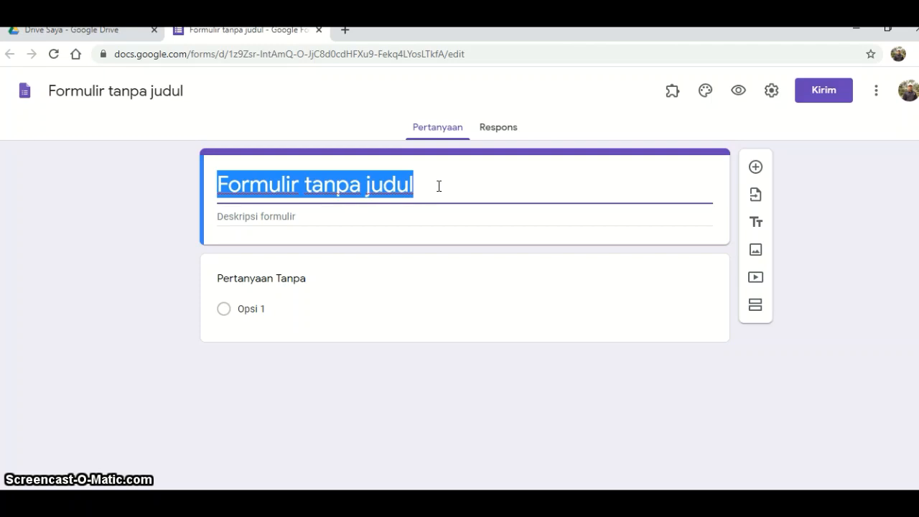
type("PENILAI")
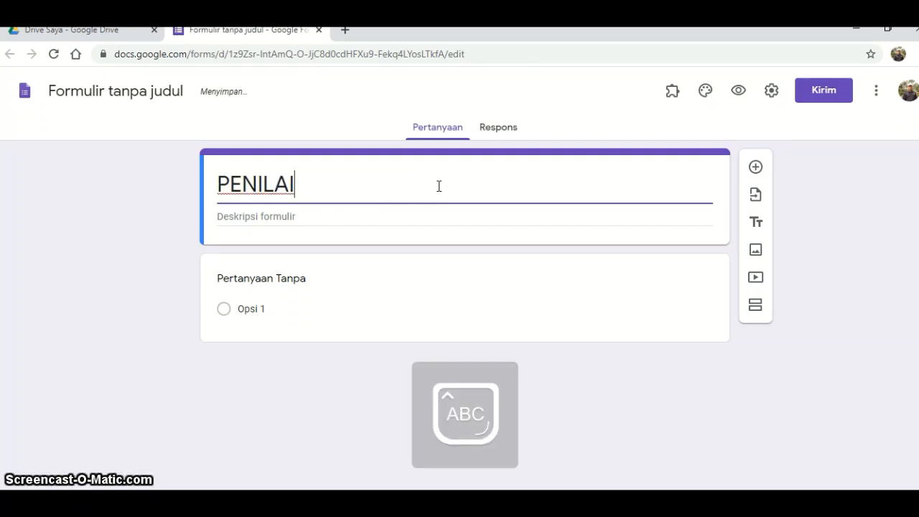
type("AN AKH")
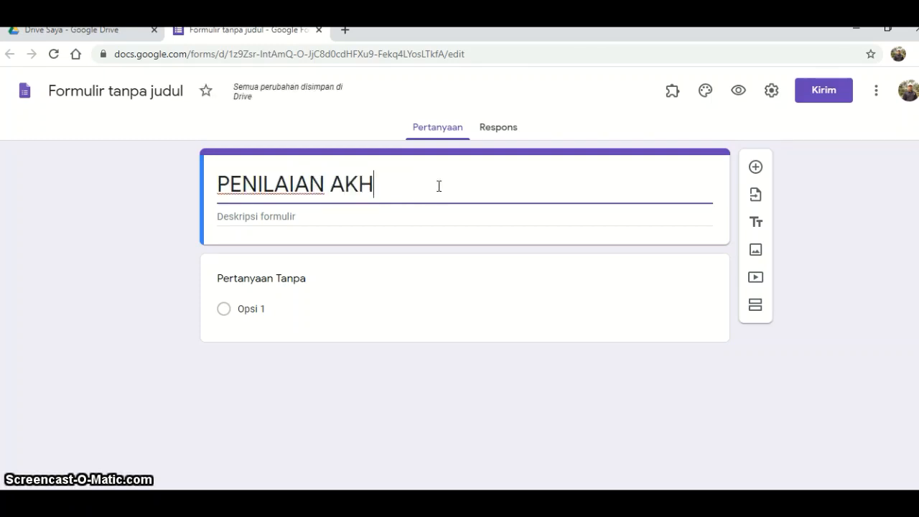
type("IR TAHUN ")
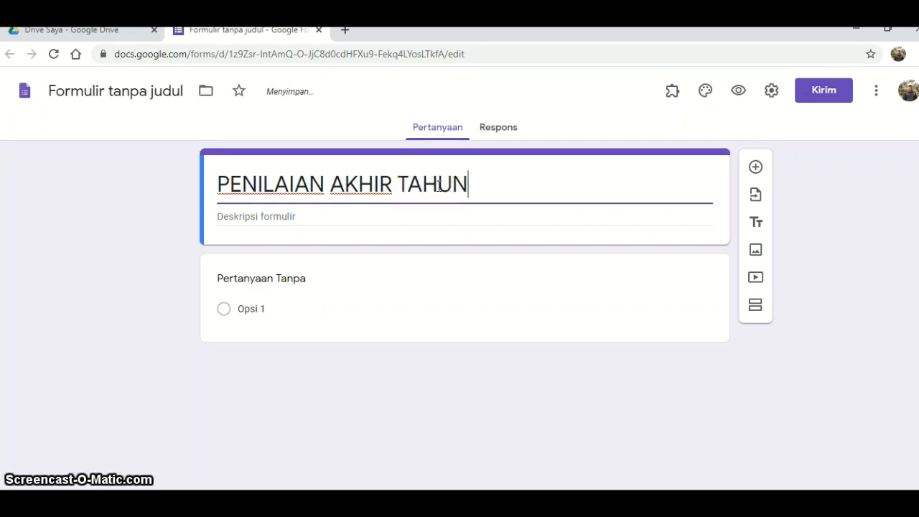
type("MATA ")
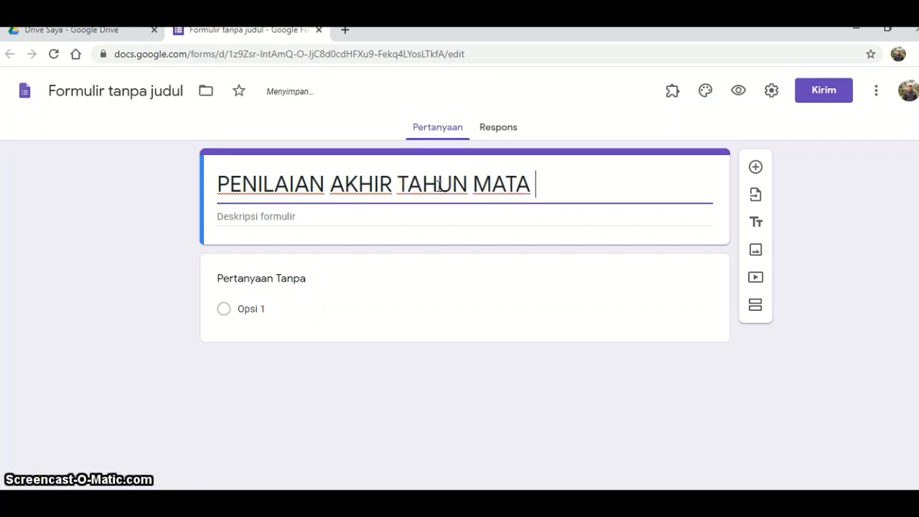
type("PELAJARAN ")
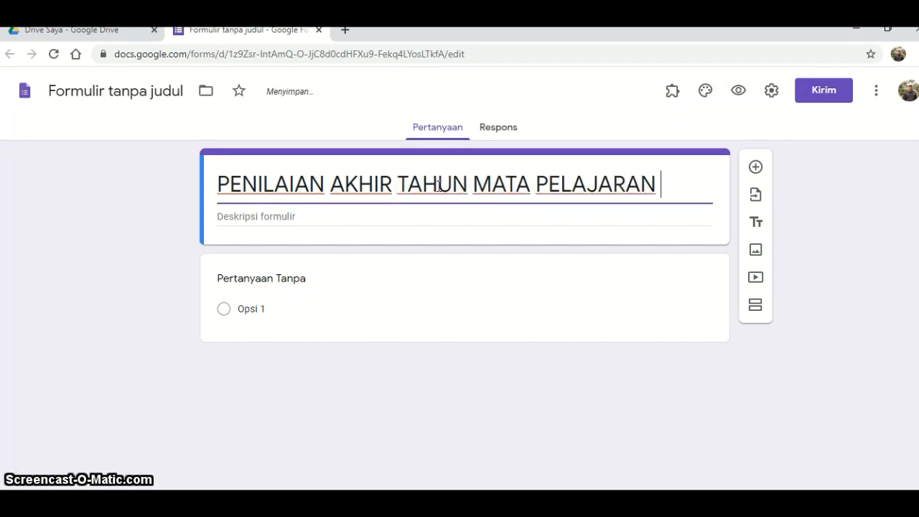
type("FISIKA")
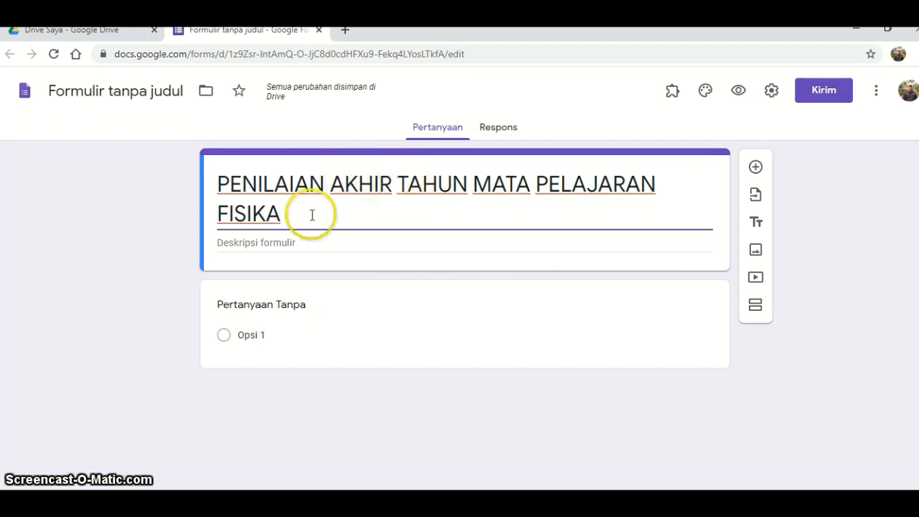
left_click(343, 383)
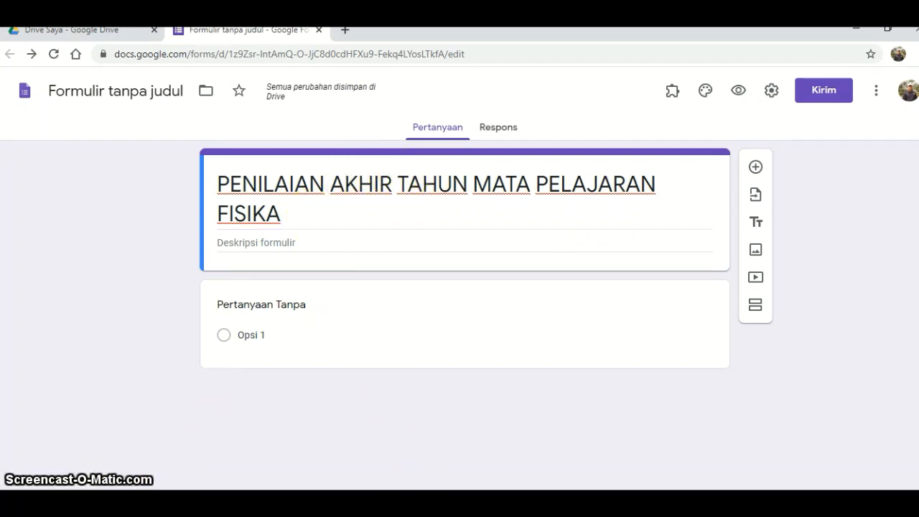
mouse_move(415, 503)
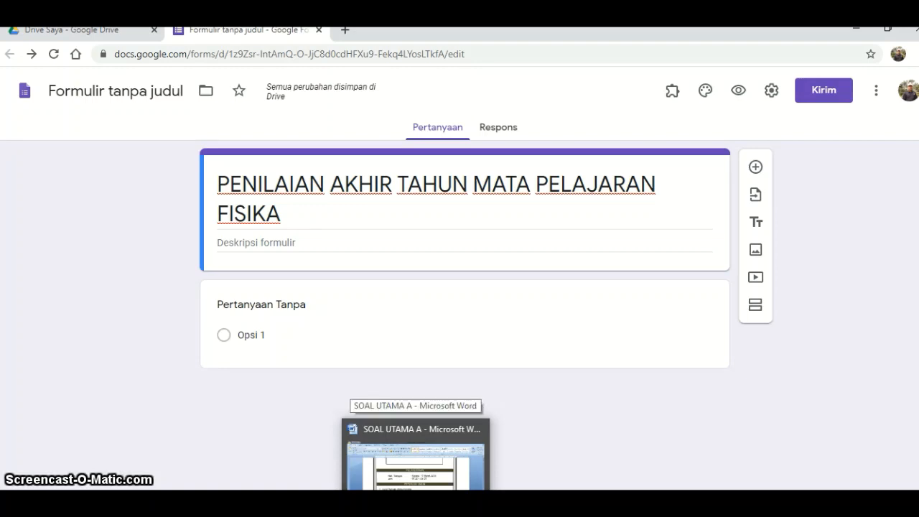
- Switch to the SOAL UTAMA A Word document and find the PETUNJUK UMUM section
left_click(416, 452)
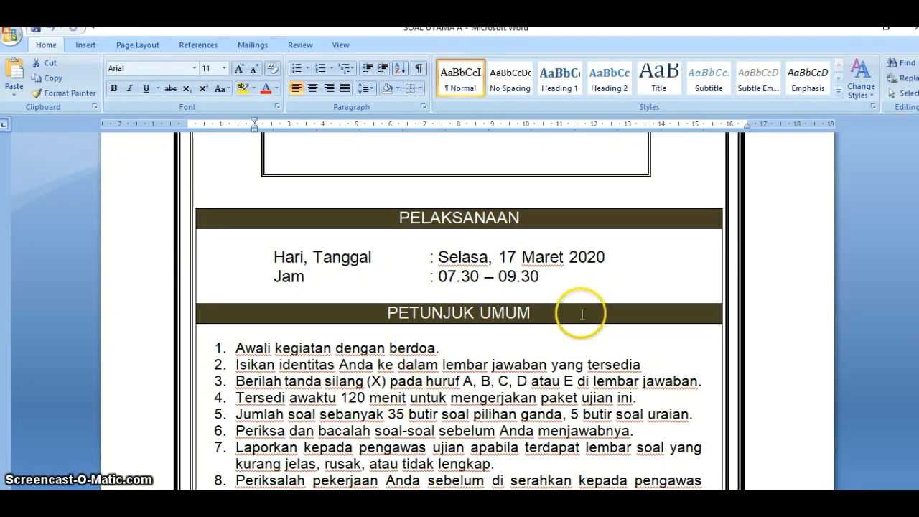
scroll(577, 319, "down", 1)
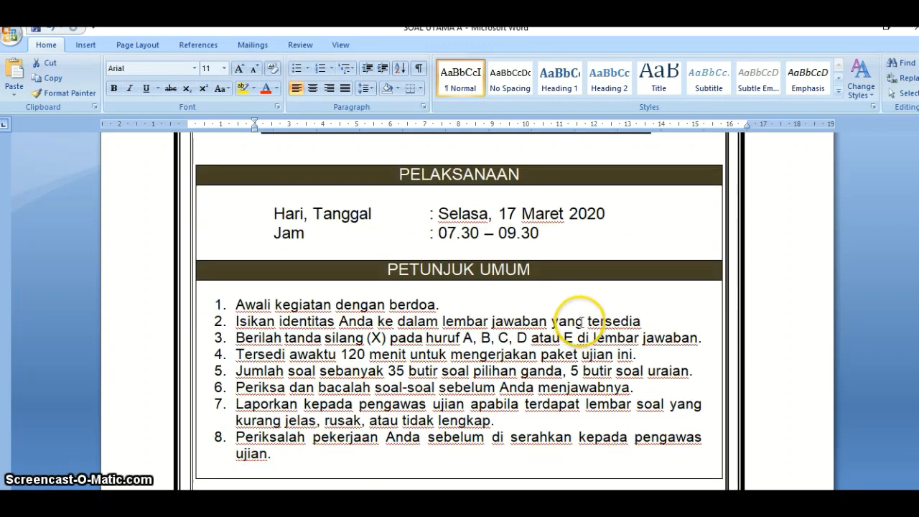
scroll(578, 319, "down", 10)
scroll(584, 319, "down", 8)
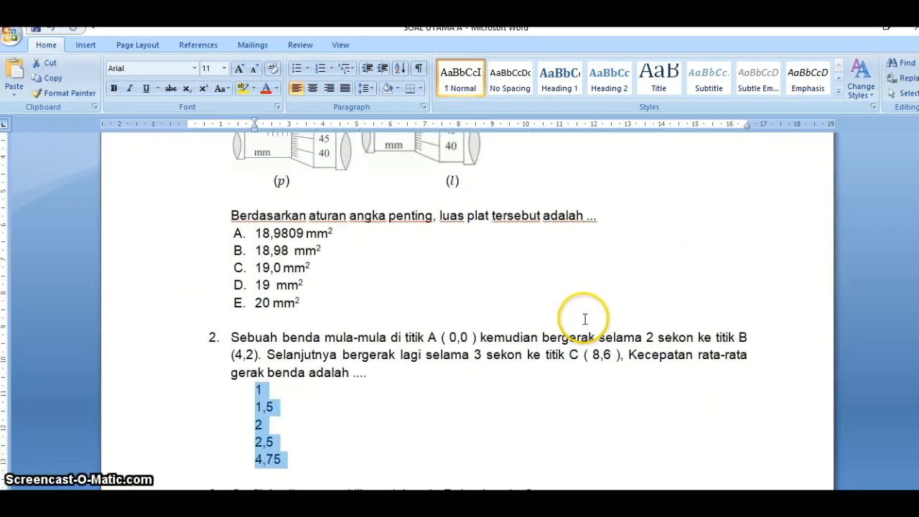
scroll(584, 318, "up", 9)
scroll(584, 319, "up", 8)
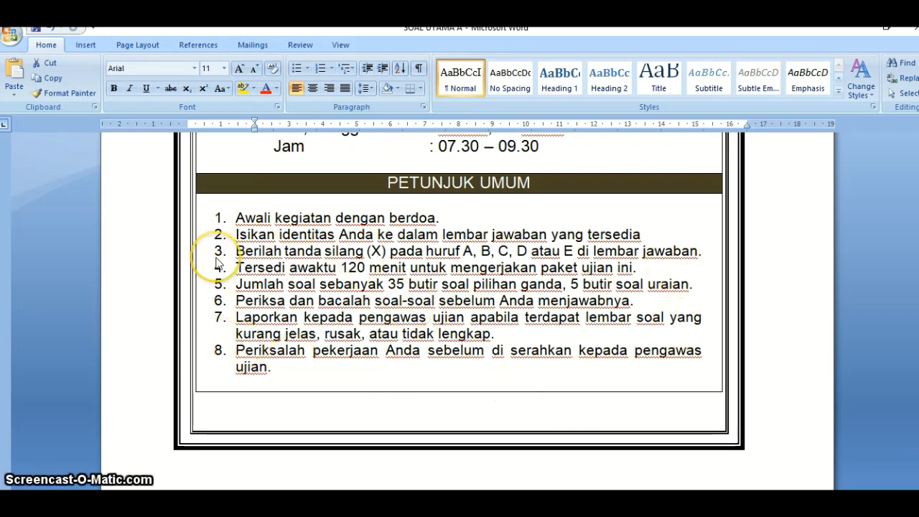
scroll(217, 264, "up", 1)
scroll(469, 297, "down", 12)
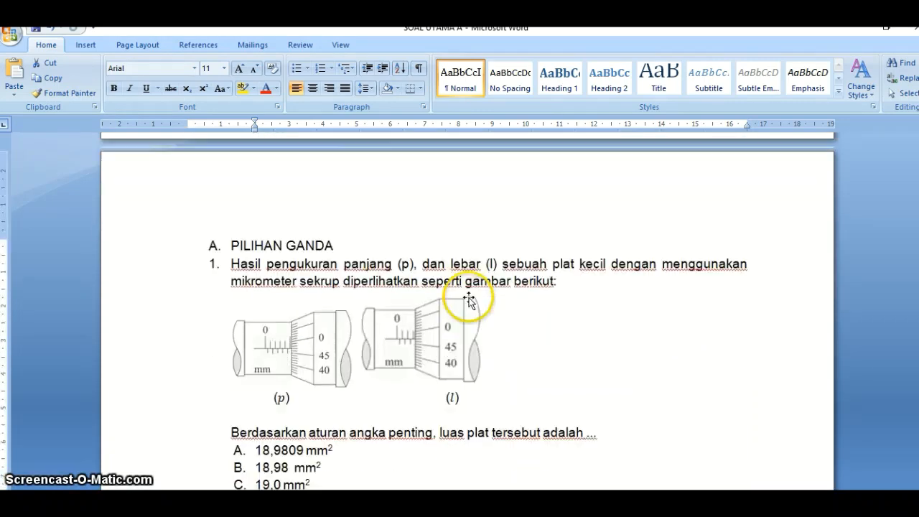
scroll(469, 297, "up", 15)
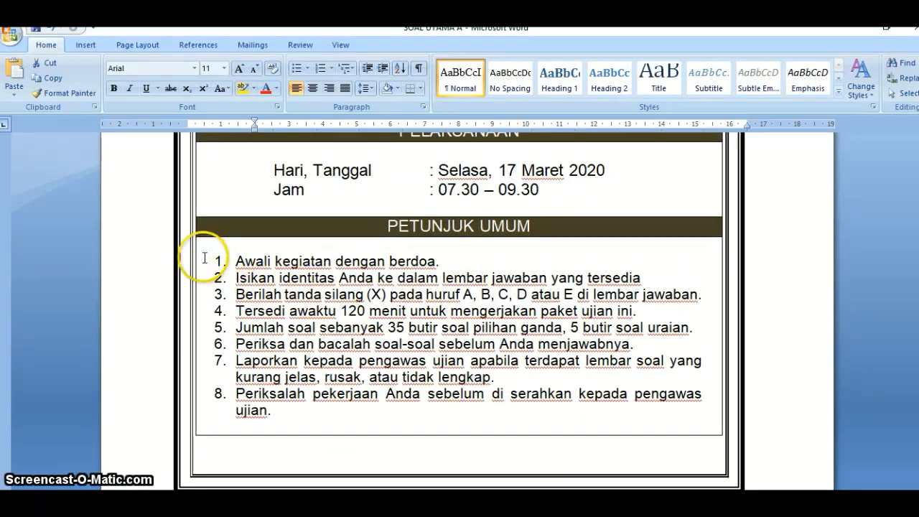
- Copy all eight PETUNJUK UMUM instructions and return to the form in Chrome
left_click_drag(210, 260, 503, 416)
left_click(503, 416)
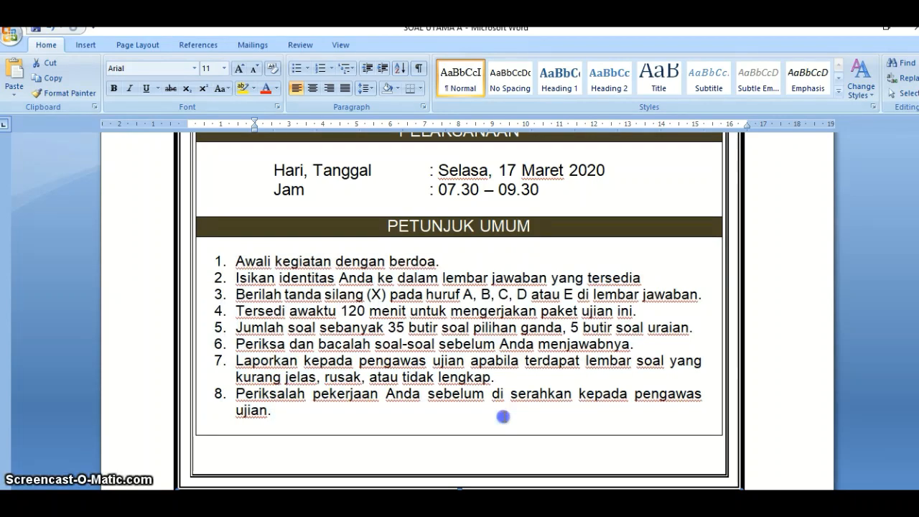
left_click(238, 268)
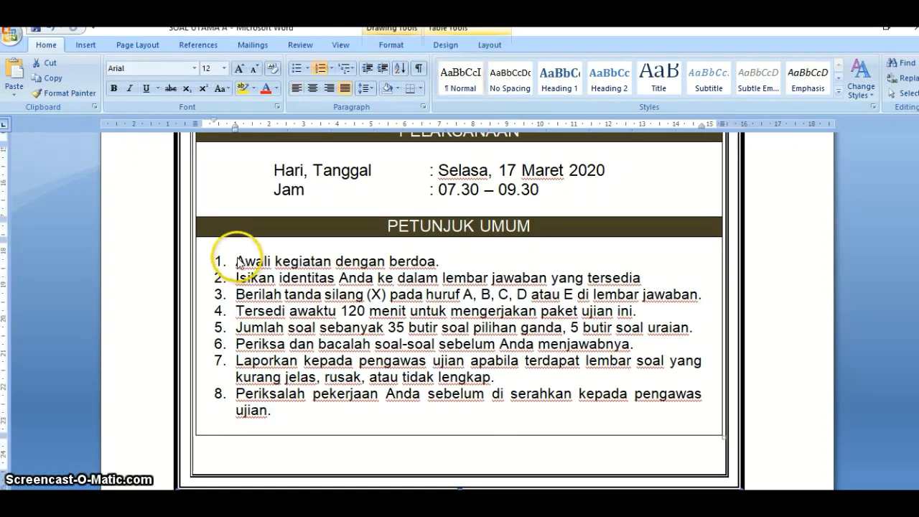
left_click(305, 264)
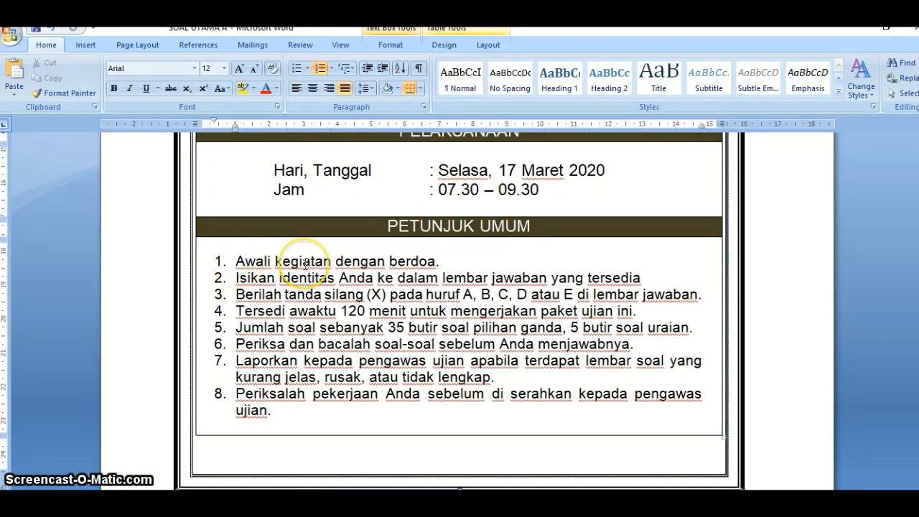
key("Home")
key("shift+Down")
key("shift+Down")
key("shift+Down")
key("shift+Down")
key("shift+Down")
key("shift+Down")
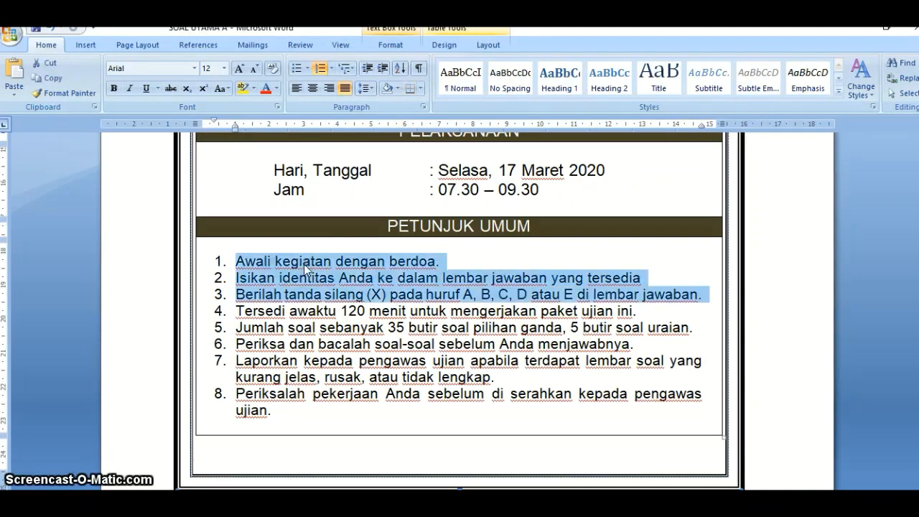
key("shift+Down")
key("shift+Down")
key("shift+Down")
key("shift+Down")
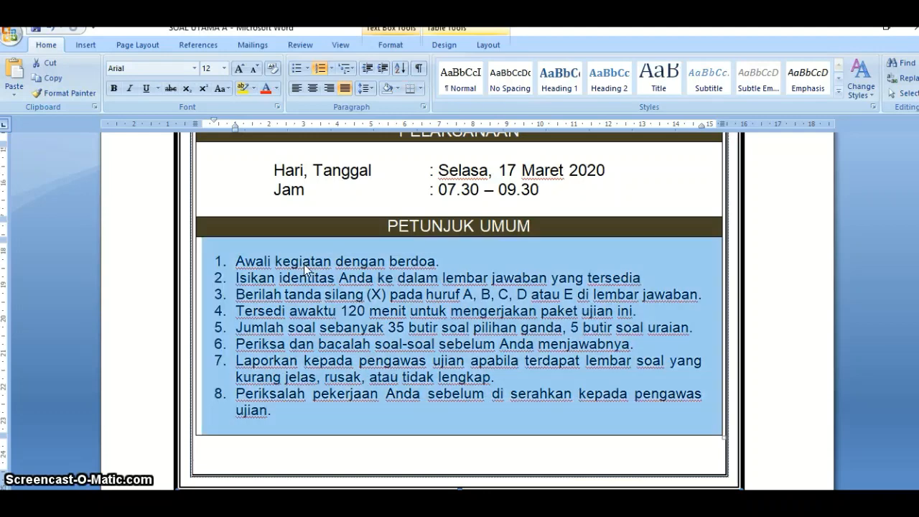
right_click(278, 309)
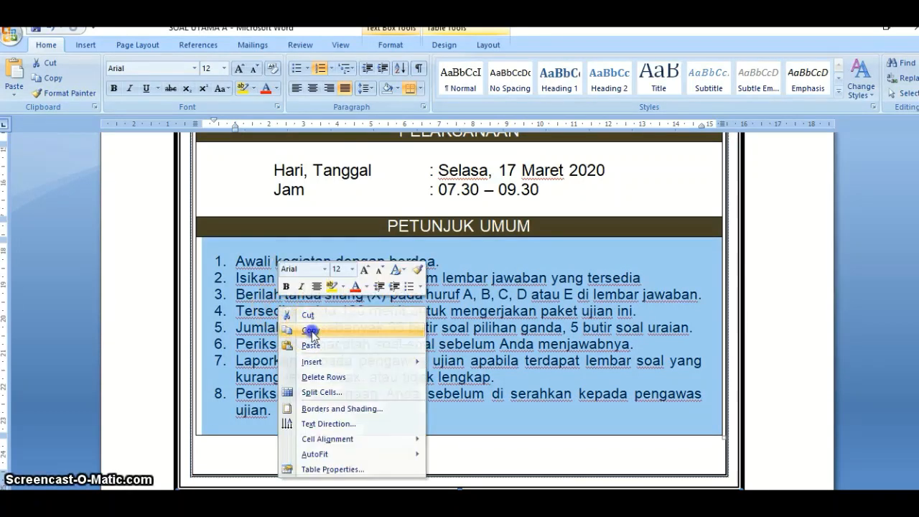
left_click(312, 329)
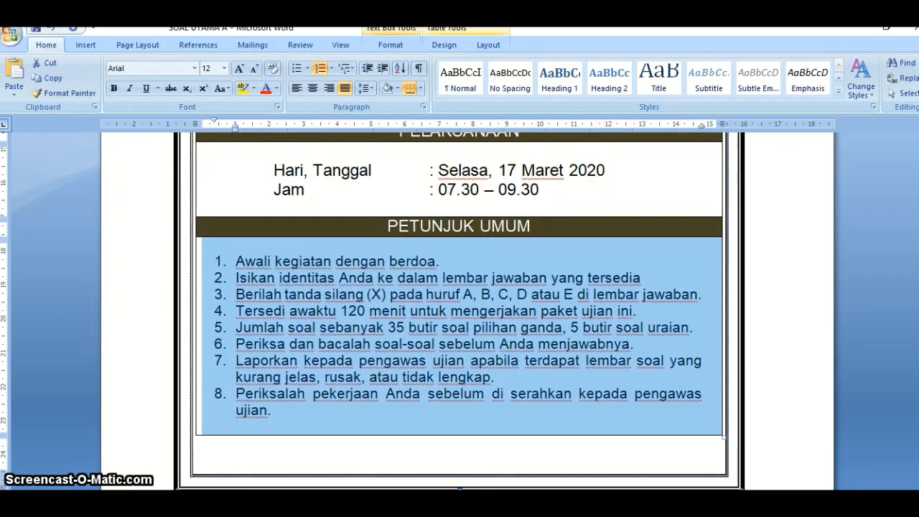
key("alt+Tab")
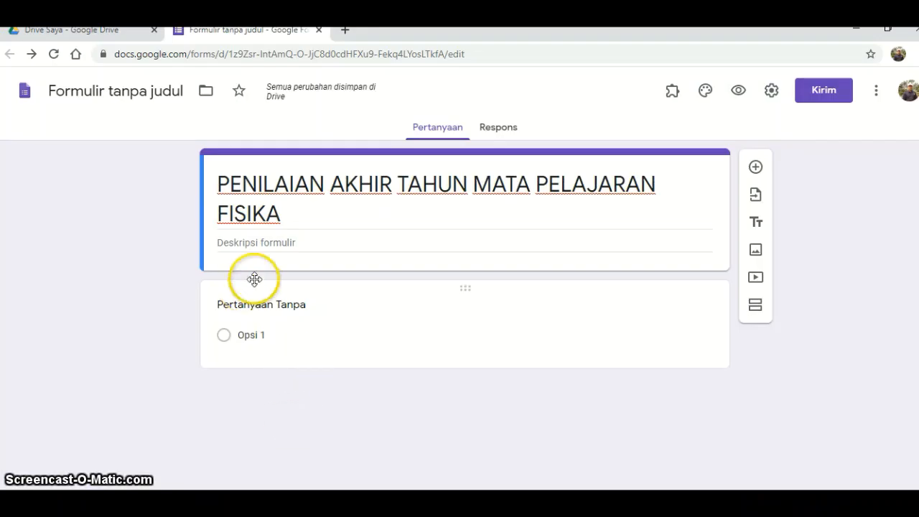
- Paste the eight instructions into the form description under a 'PETUNJUK UMUM' heading
left_click(224, 242)
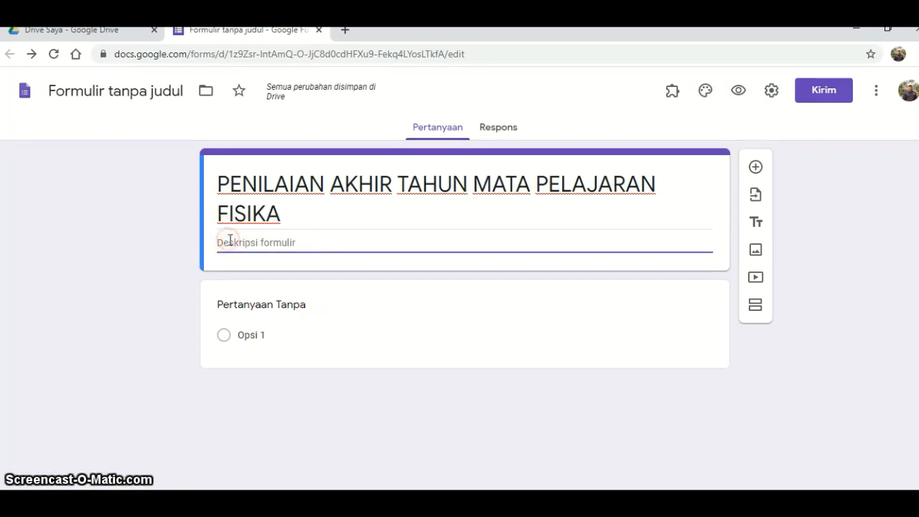
right_click(230, 241)
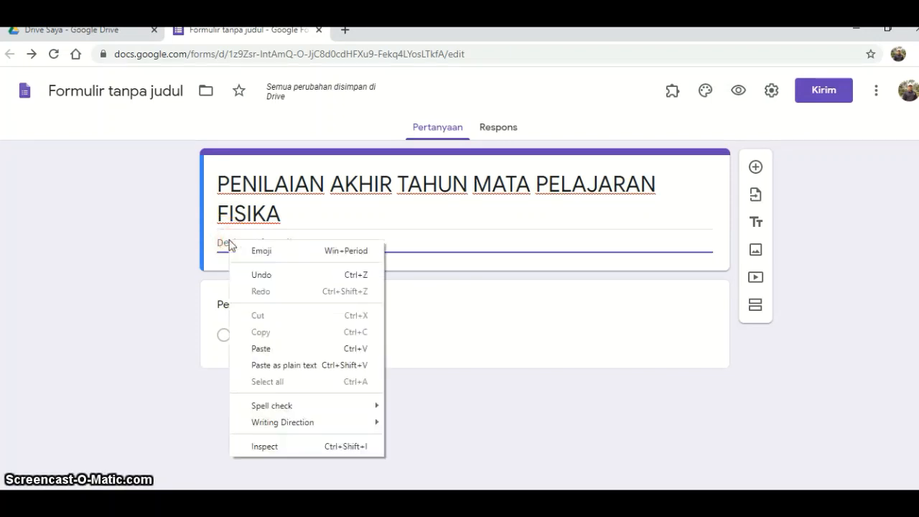
left_click(267, 350)
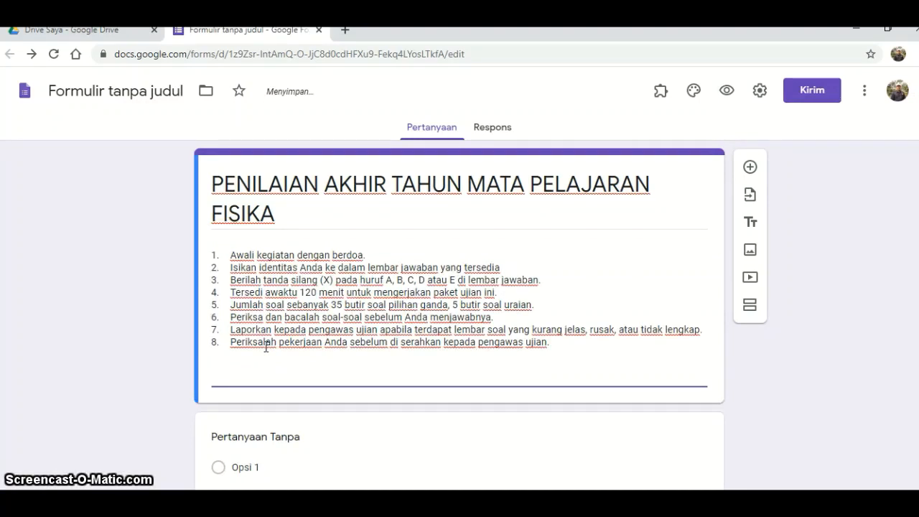
left_click(229, 255)
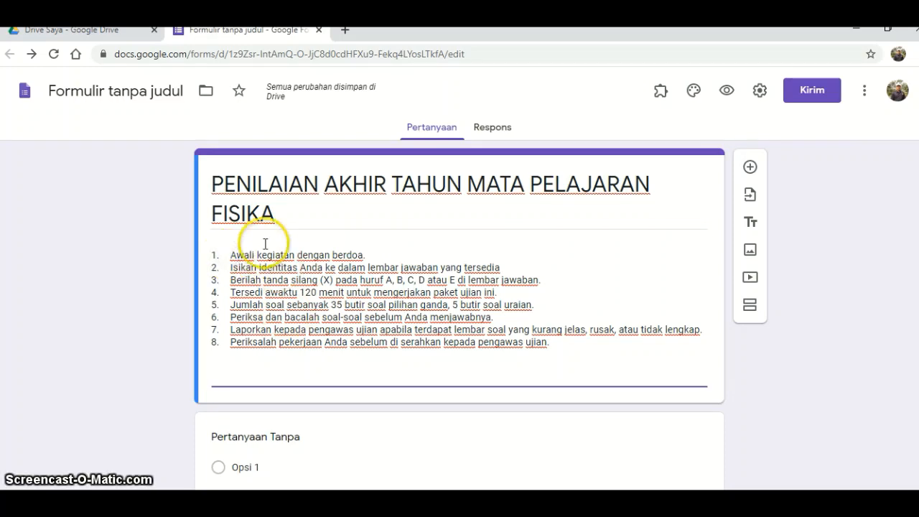
key("Return")
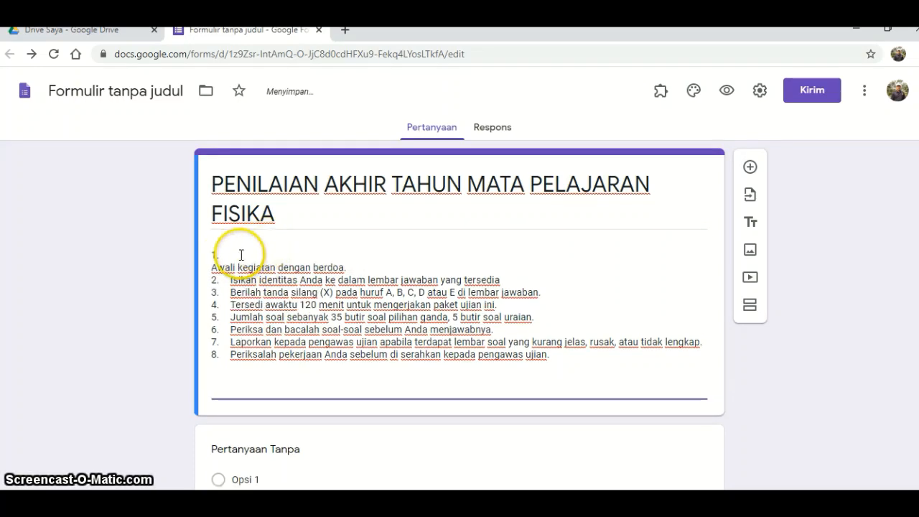
left_click(236, 256)
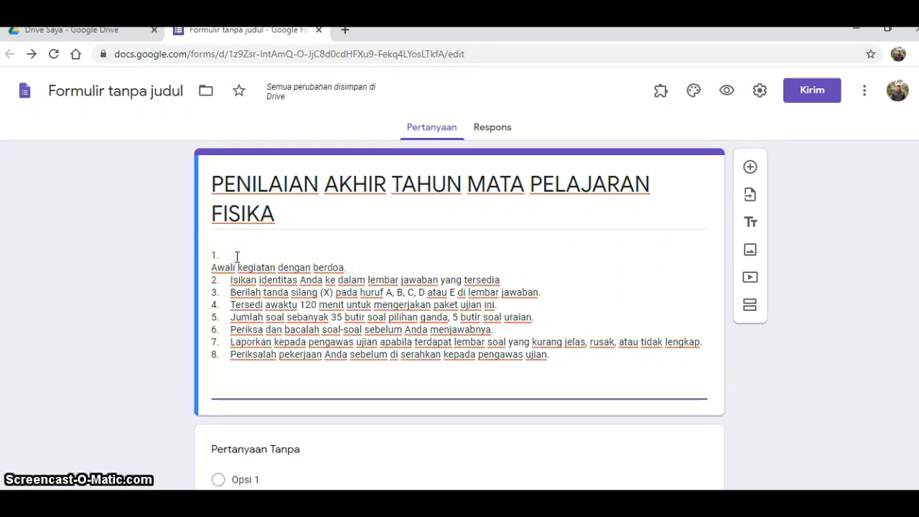
left_click(214, 272)
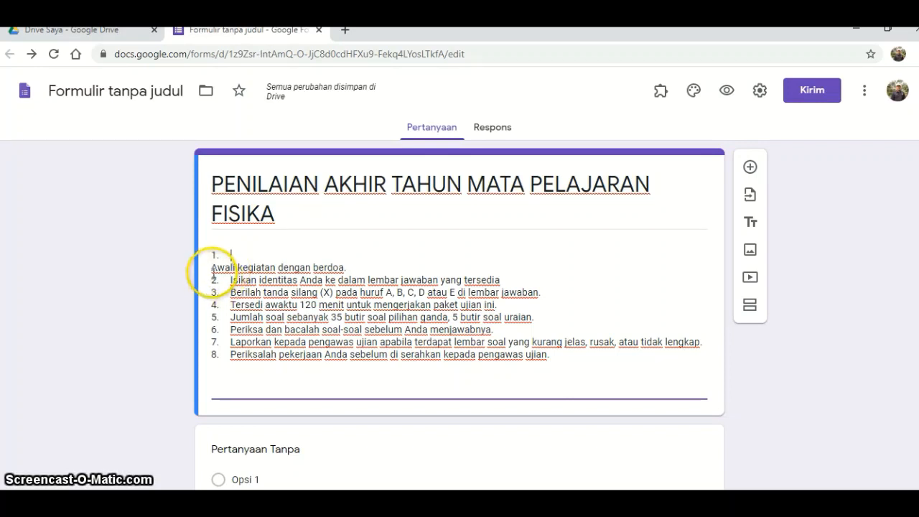
key("BackSpace")
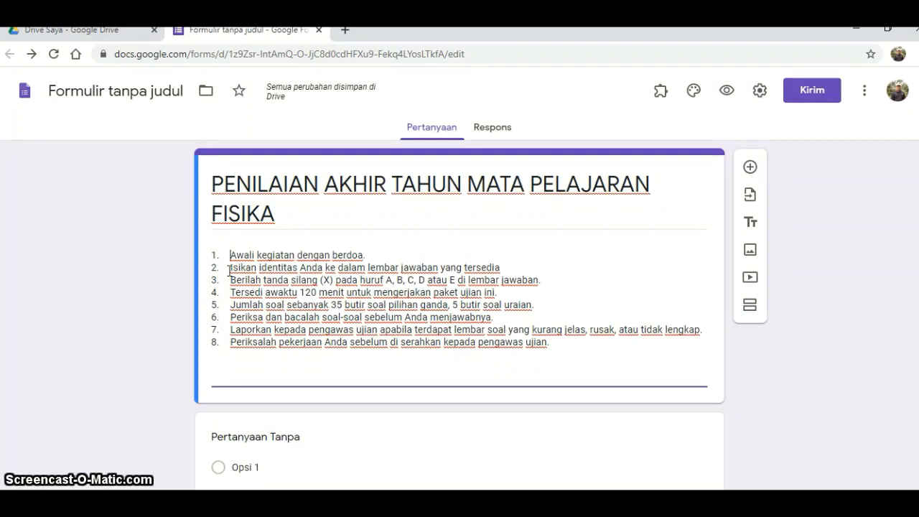
left_click(270, 240)
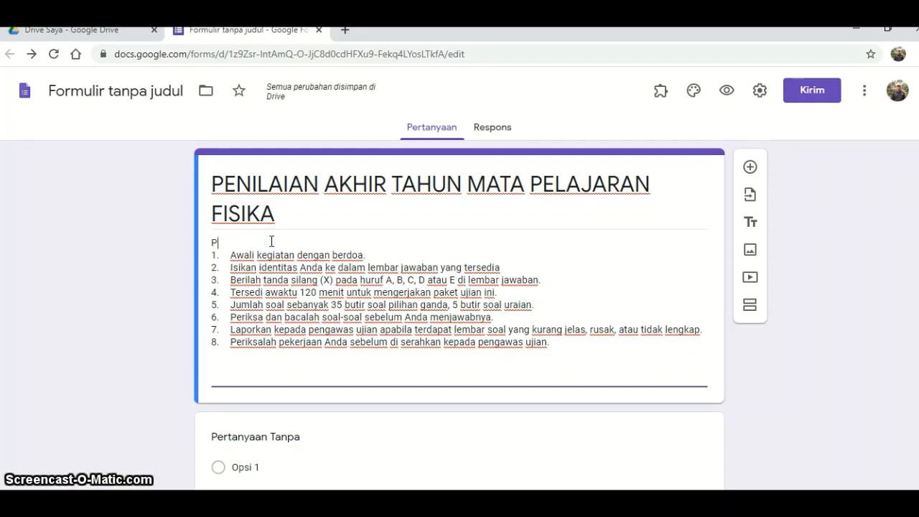
type("PETUNJUK")
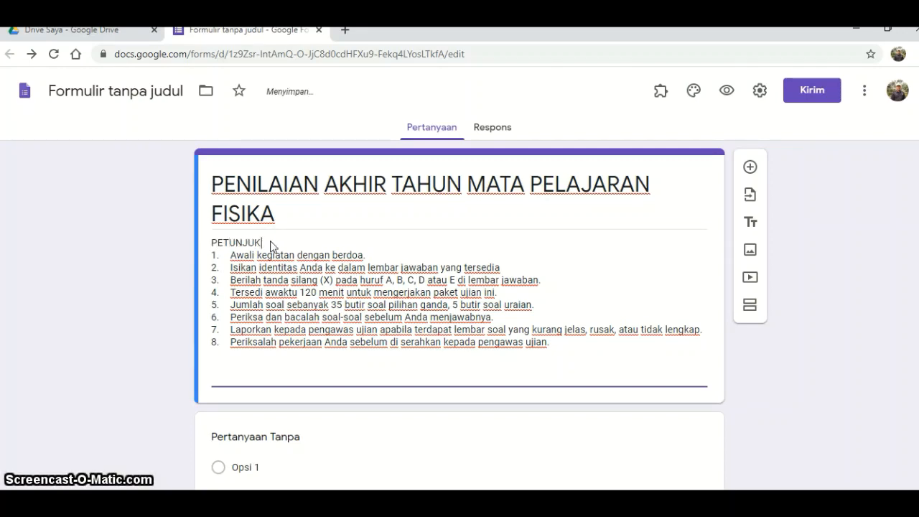
type(" UMUM")
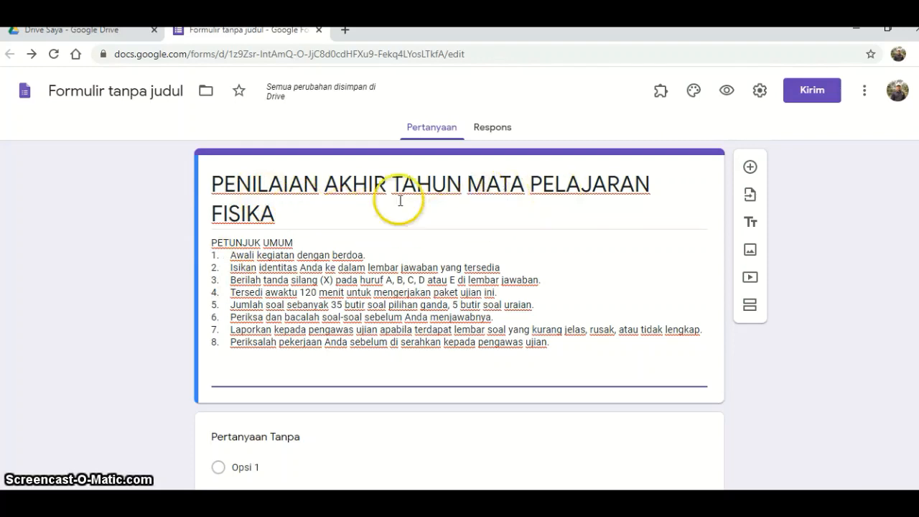
- Append 'TAHUN 2020' to the end of the form title
left_click(308, 217)
left_click(311, 220)
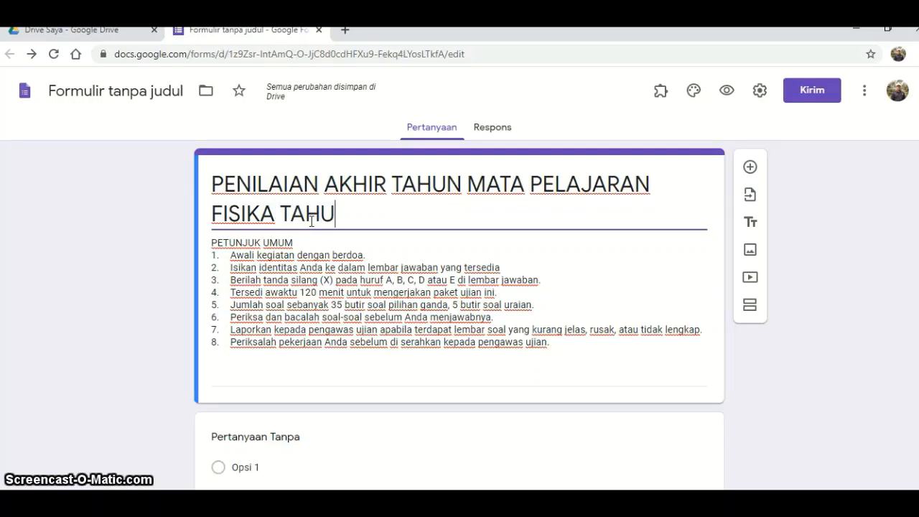
type("N 20")
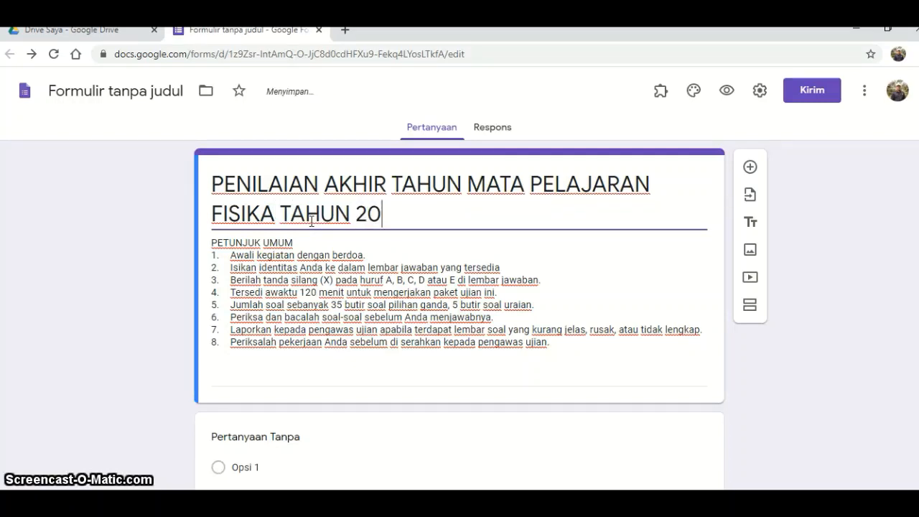
type("20")
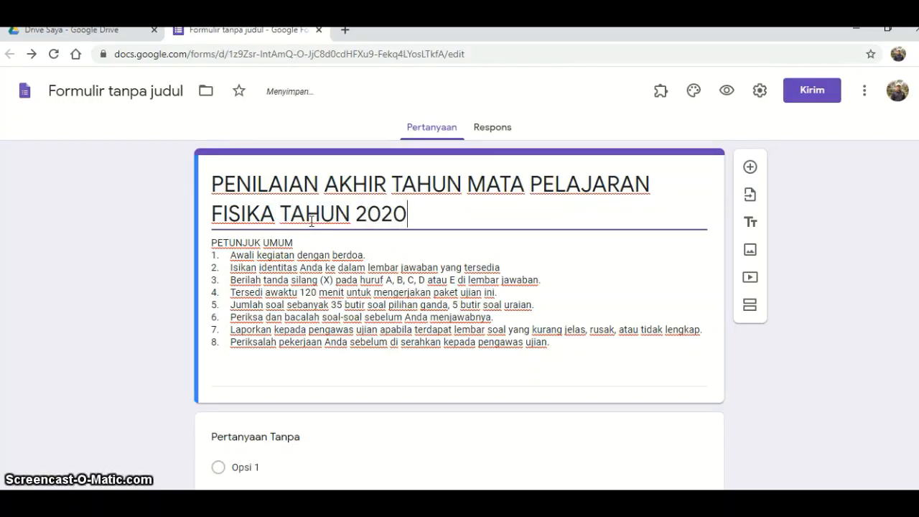
scroll(308, 224, "down", 1)
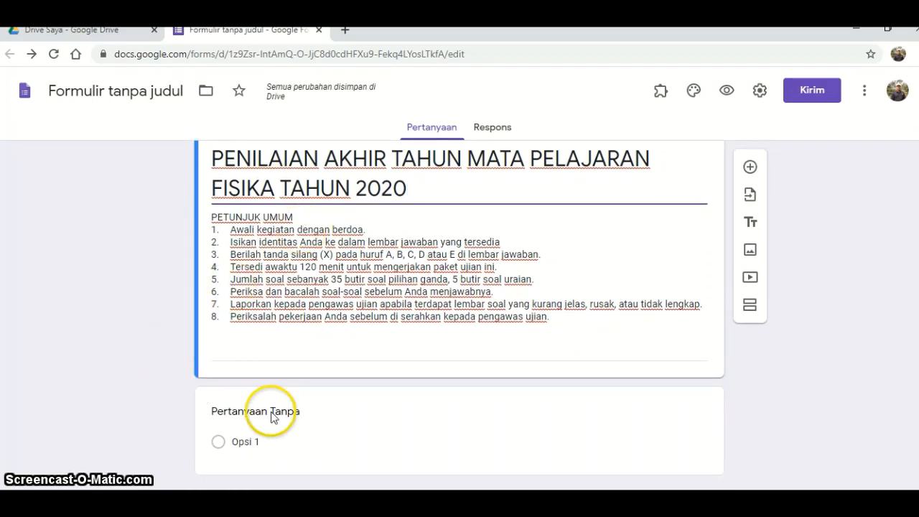
- Title the first question 'NAMA PESERTA'
left_click(290, 428)
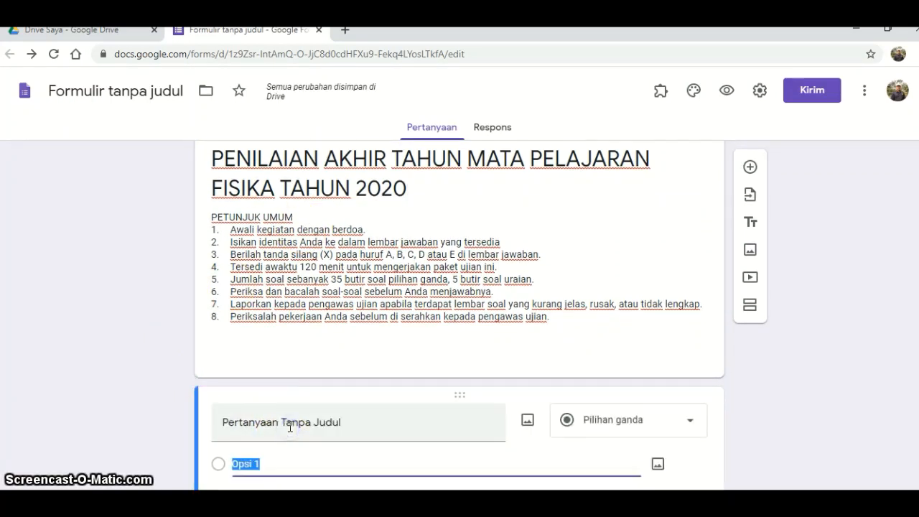
left_click(321, 426)
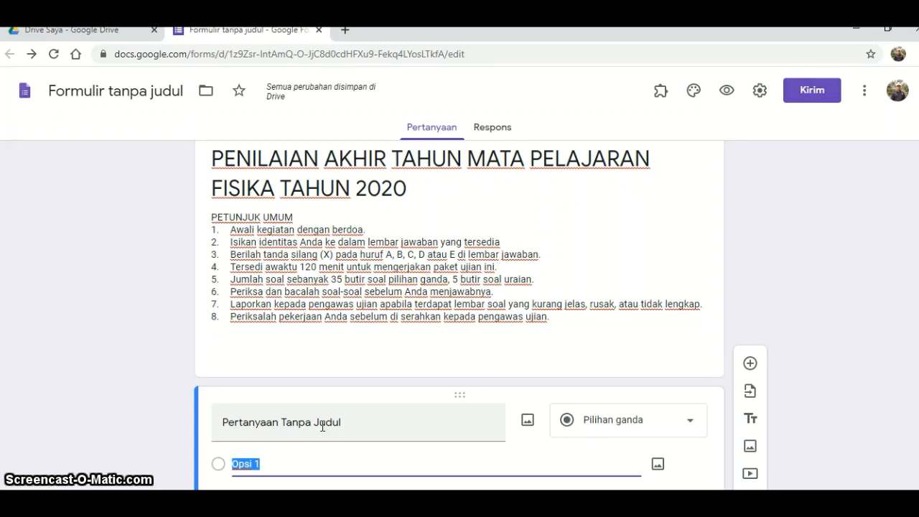
left_click(381, 426)
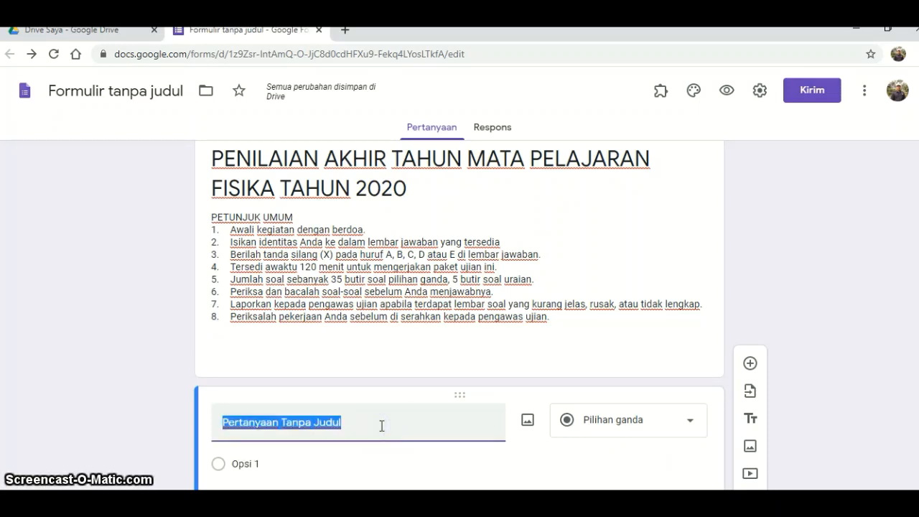
type("n")
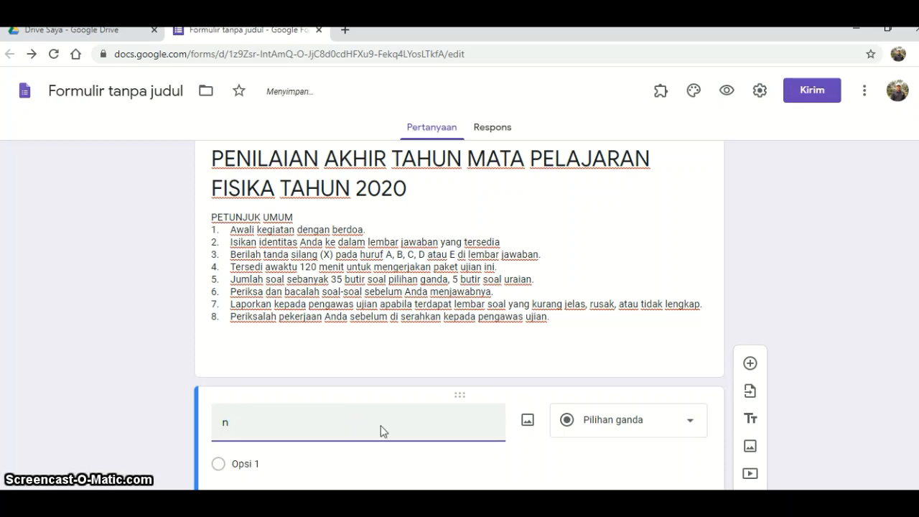
key("BackSpace")
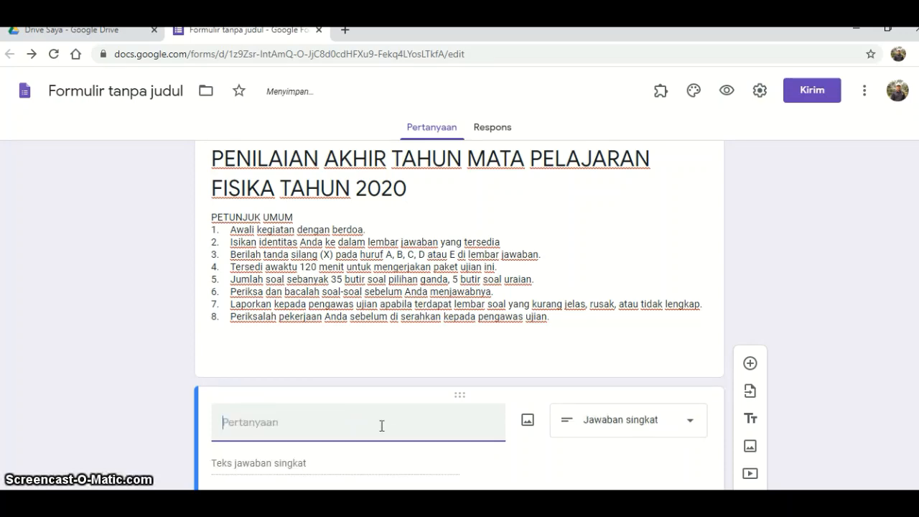
type("NAM")
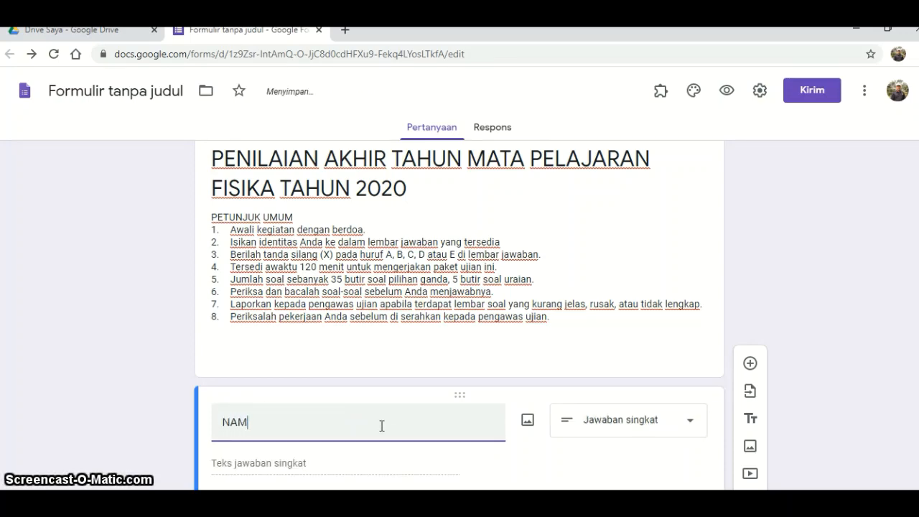
type("A SERTPESERT")
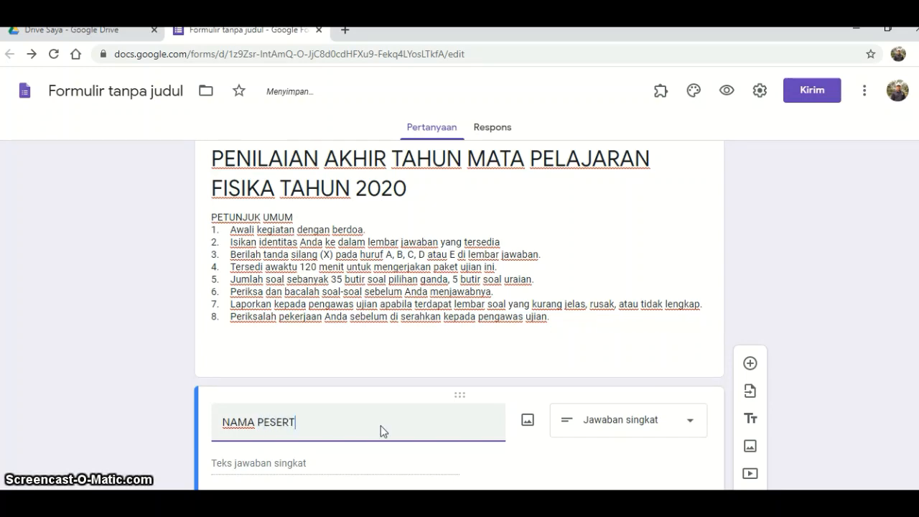
type("A U")
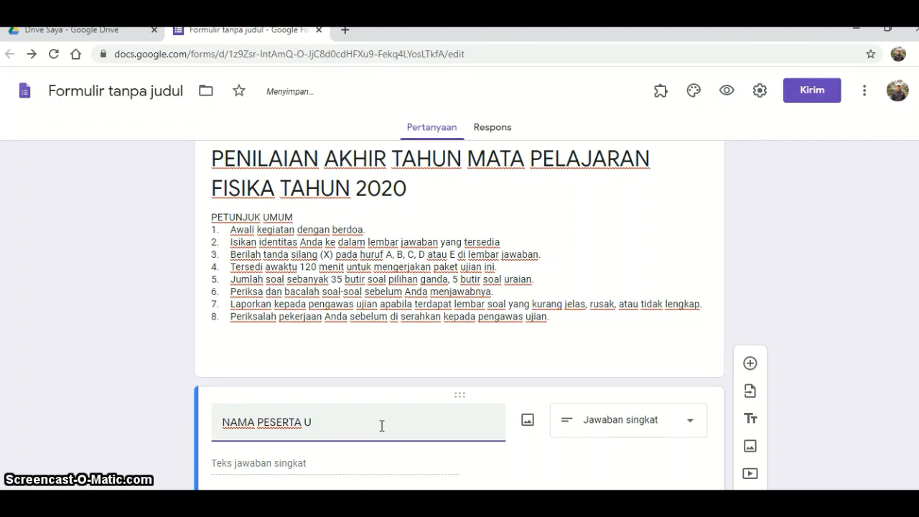
key("BackSpace")
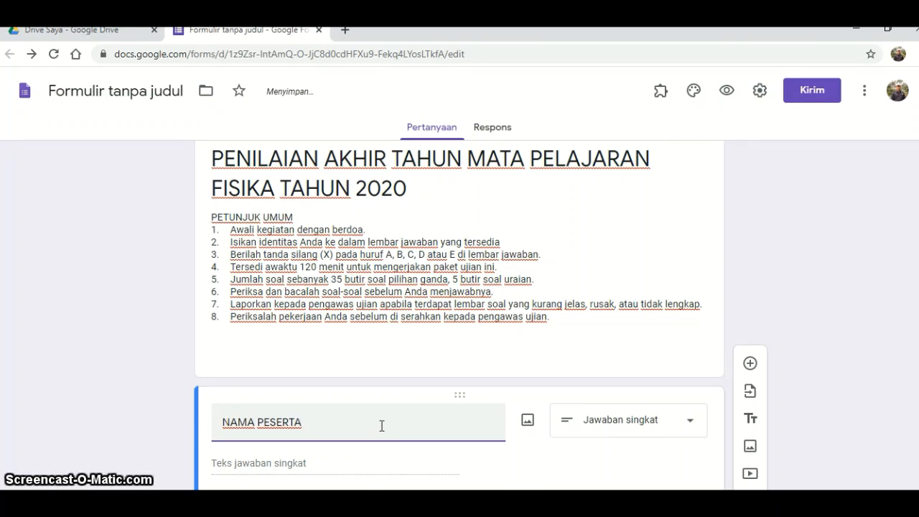
- Make NAMA PESERTA a required short-answer question
left_click(688, 427)
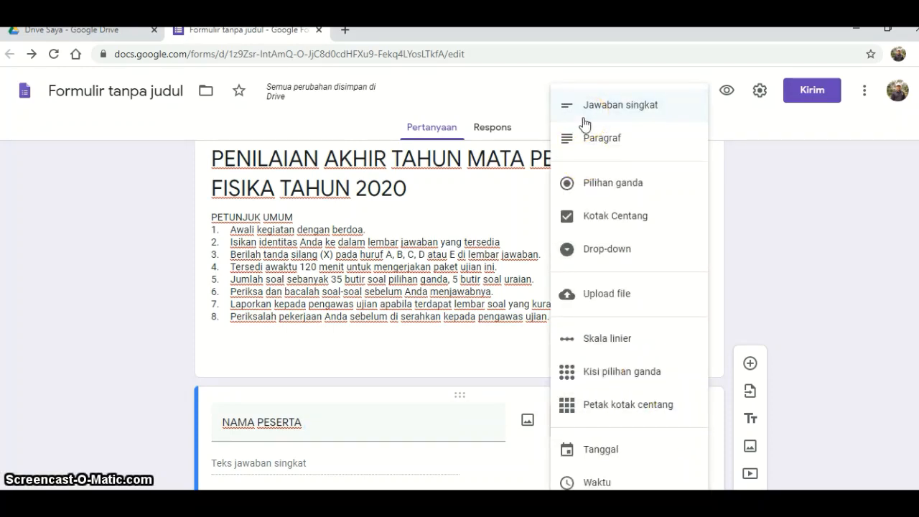
left_click(634, 111)
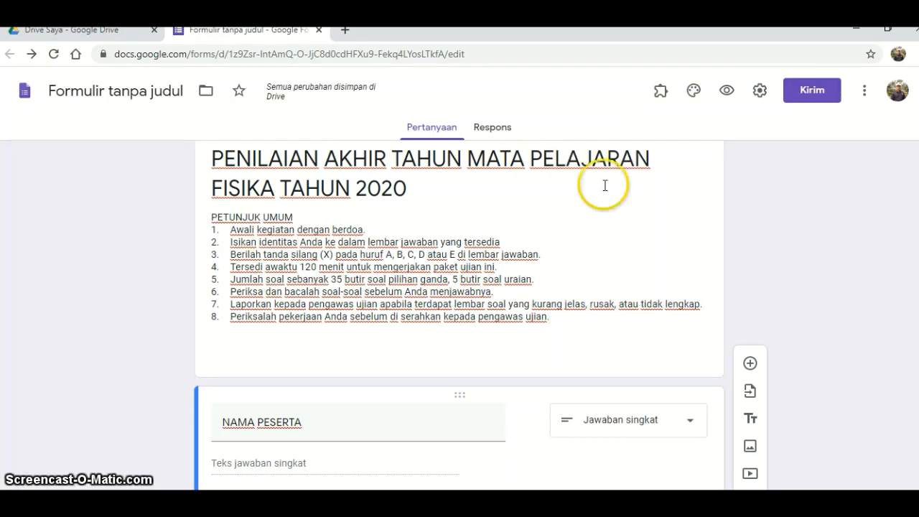
scroll(785, 249, "down", 1)
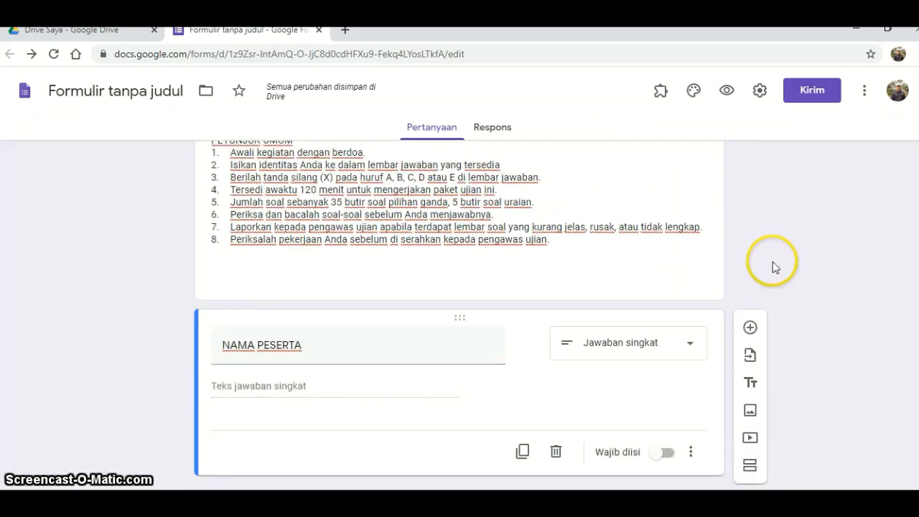
left_click(666, 458)
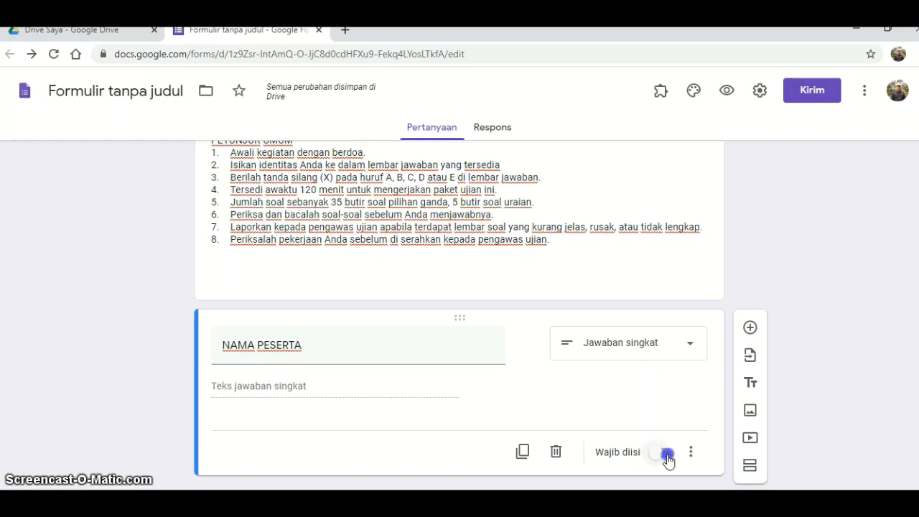
- Add a new drop-down question titled 'KELAS'
left_click(749, 332)
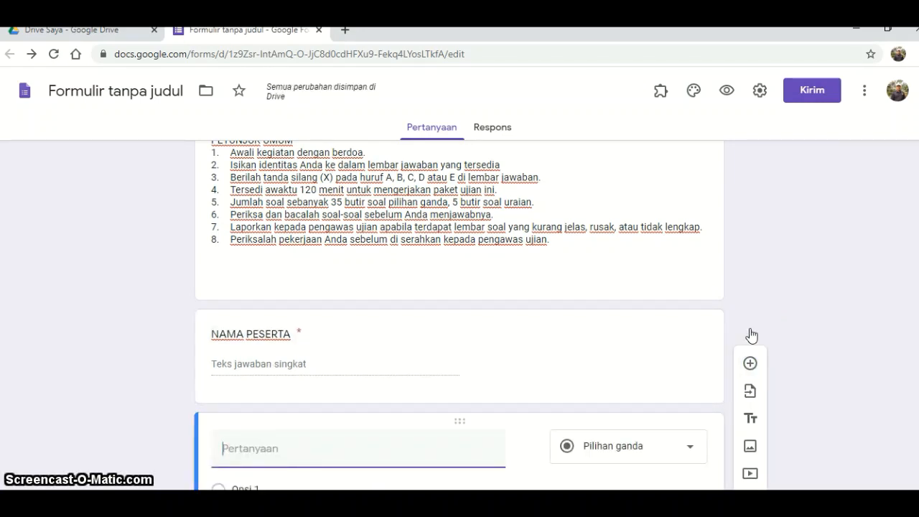
type("KELAS")
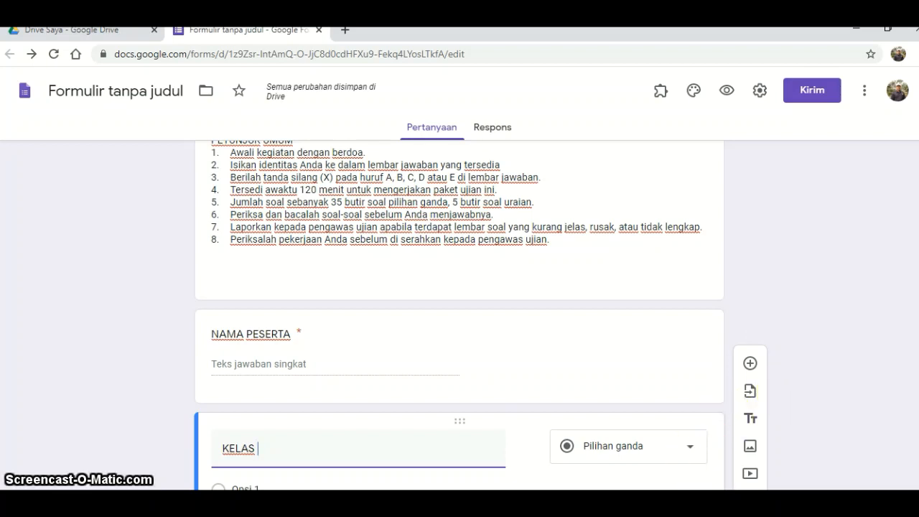
scroll(786, 445, "down", 3)
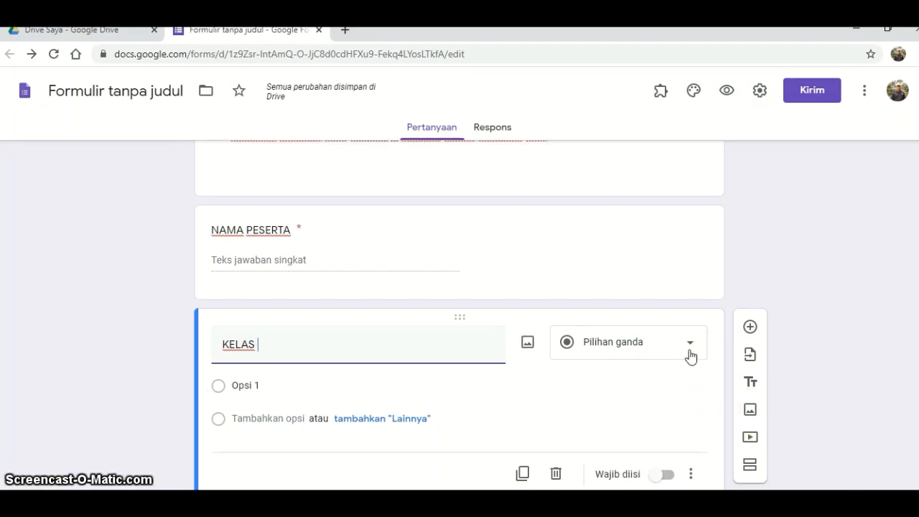
left_click(689, 355)
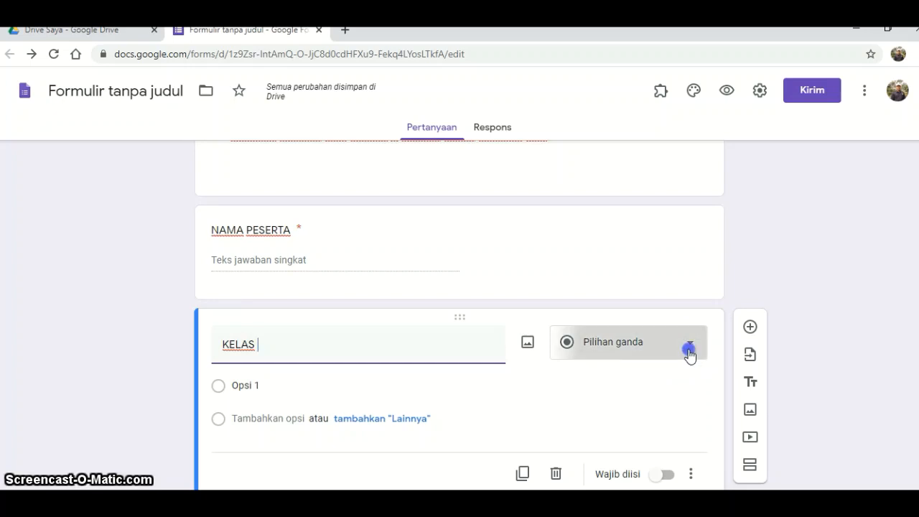
left_click(622, 263)
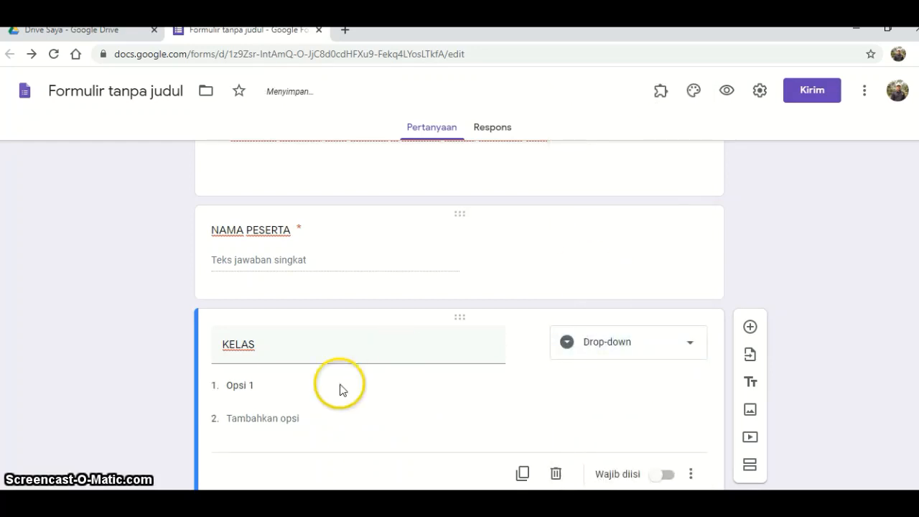
- Enter the KELAS options 10 IPA 1, 10 IPA 2, 10 IPA 3 and 10 IPA 4
left_click(272, 388)
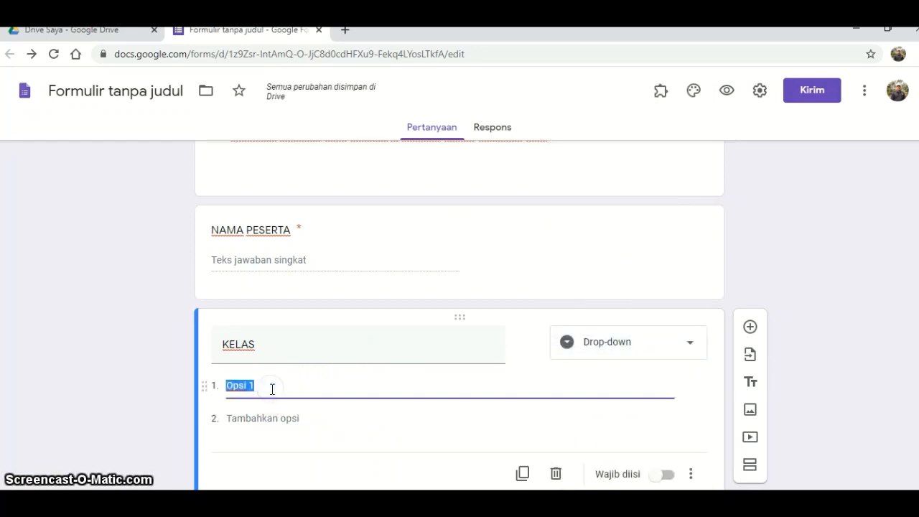
key("BackSpace")
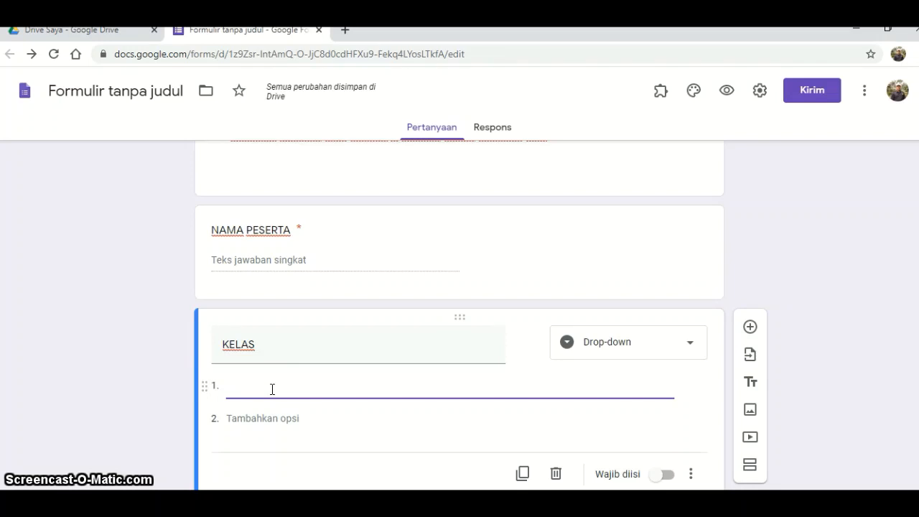
type("12")
key("BackSpace")
type("10")
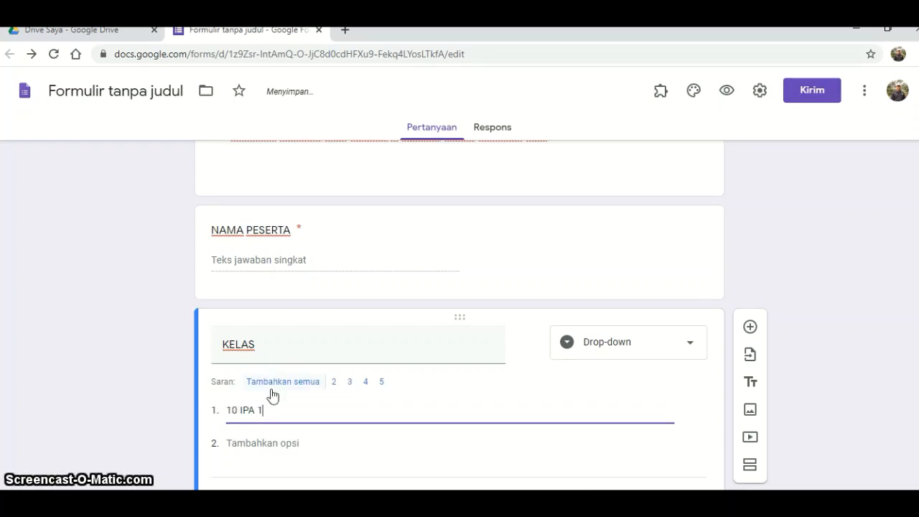
left_click(270, 443)
type("10 IPA 2")
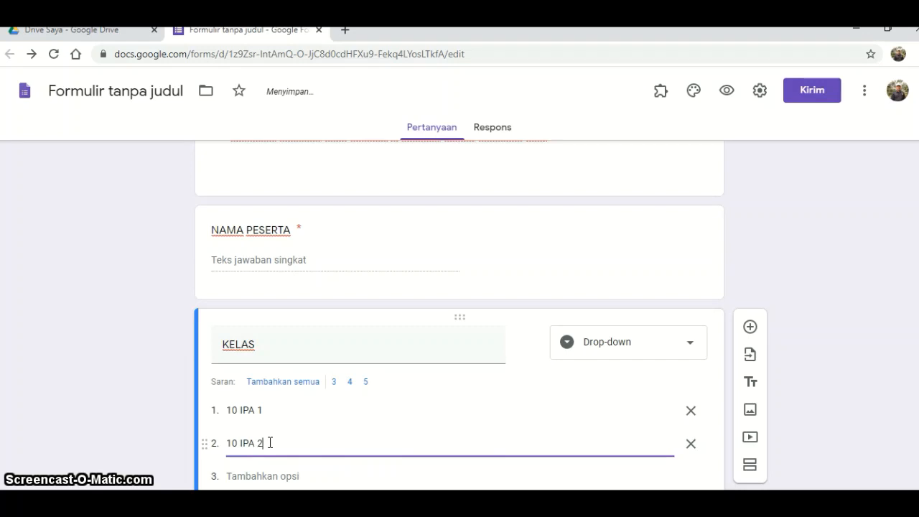
scroll(251, 444, "down", 1)
left_click(242, 406)
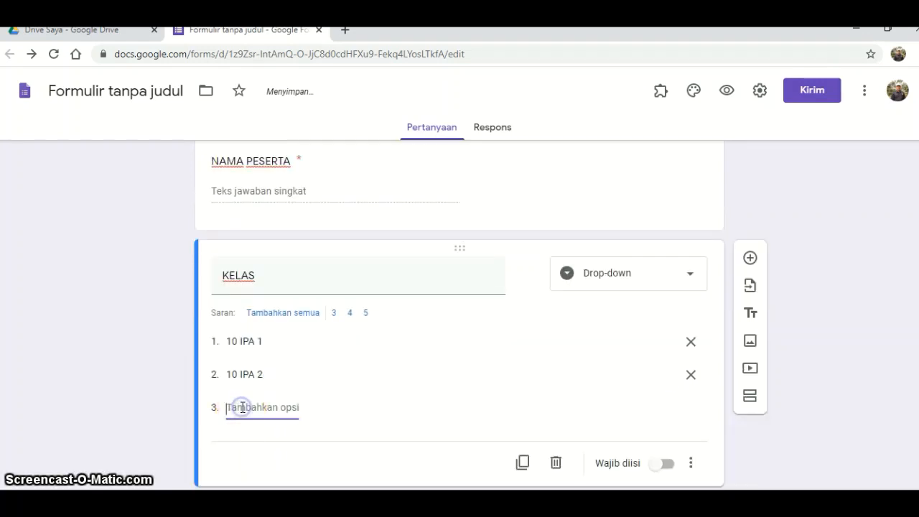
type("10 IP")
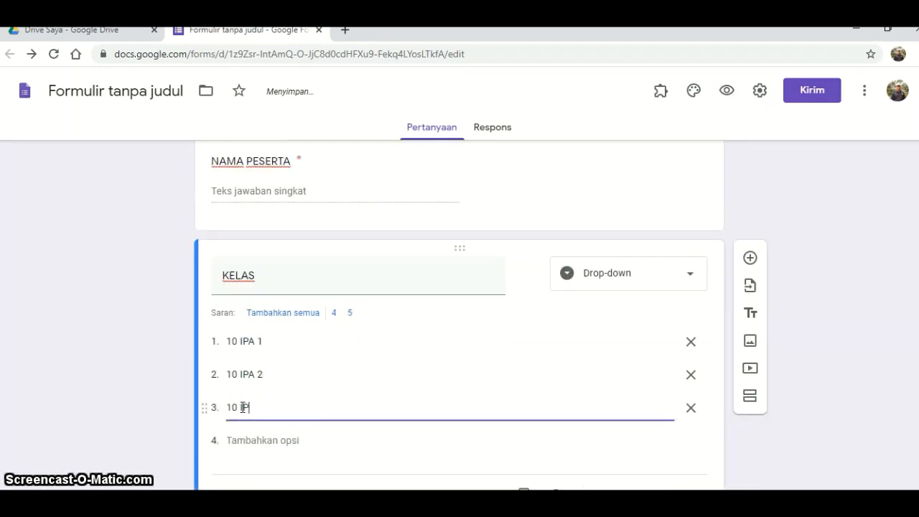
type("A 3")
left_click(241, 430)
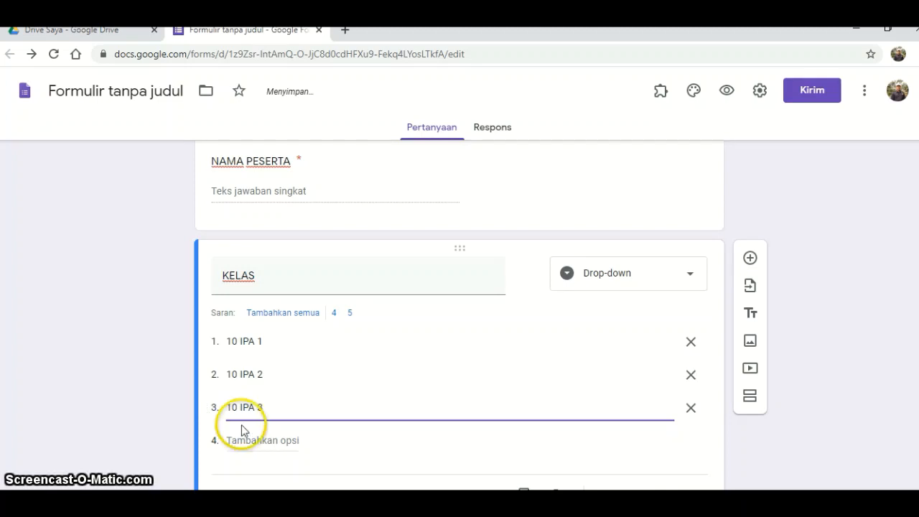
left_click(242, 438)
type("10")
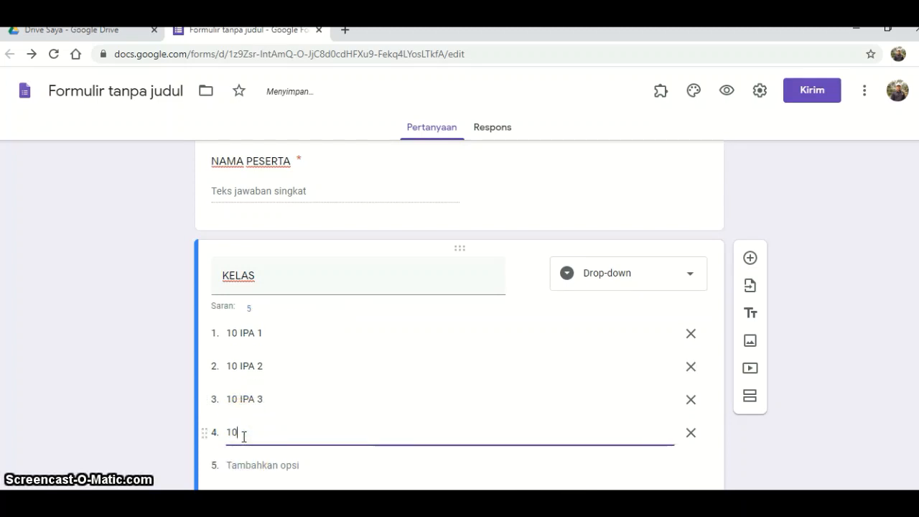
type(" IPA 4")
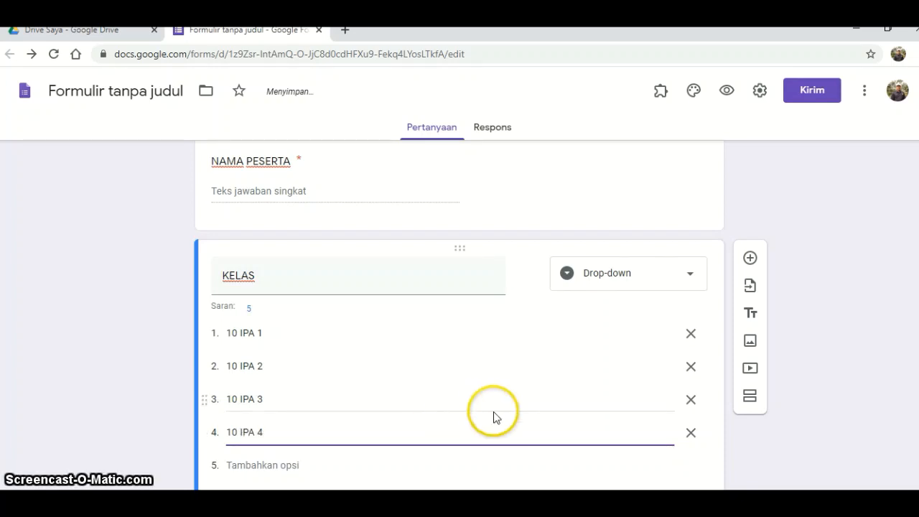
- Make KELAS required and add a new question titled 'NO PESERTA PENILAIAN'
scroll(493, 411, "down", 1)
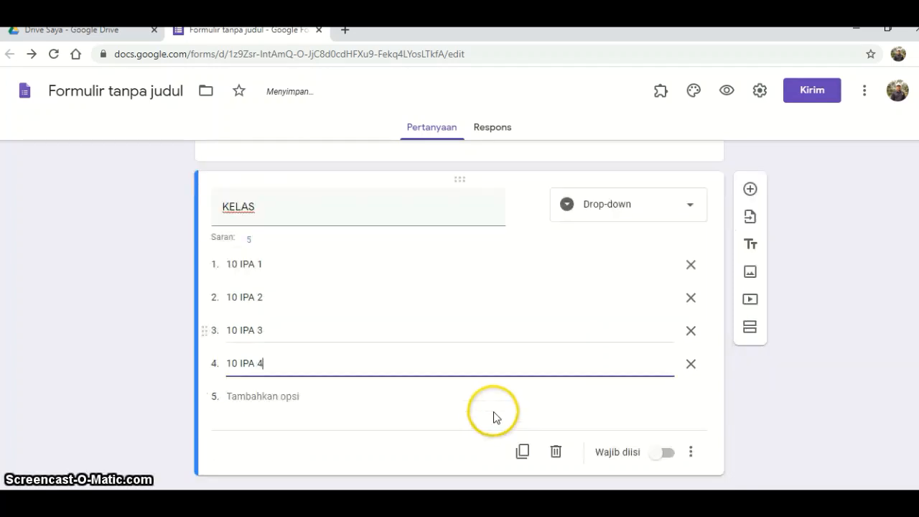
left_click(668, 454)
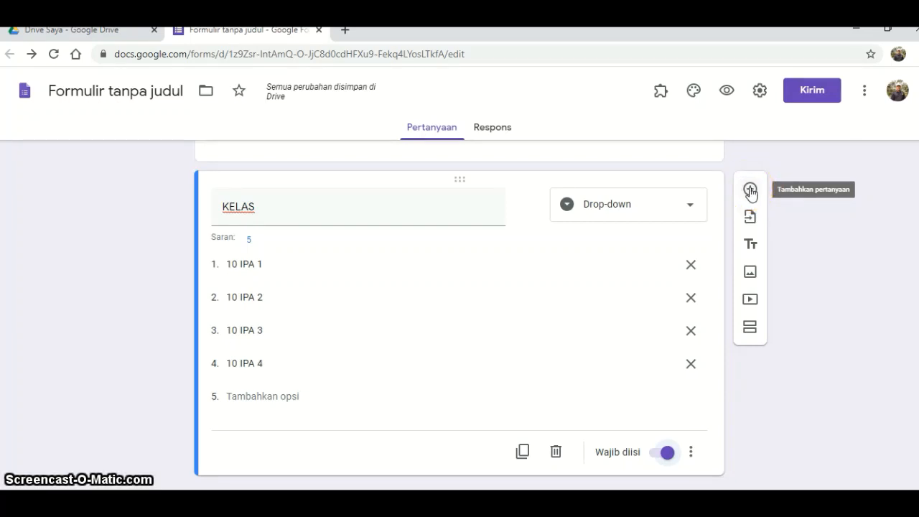
left_click(749, 190)
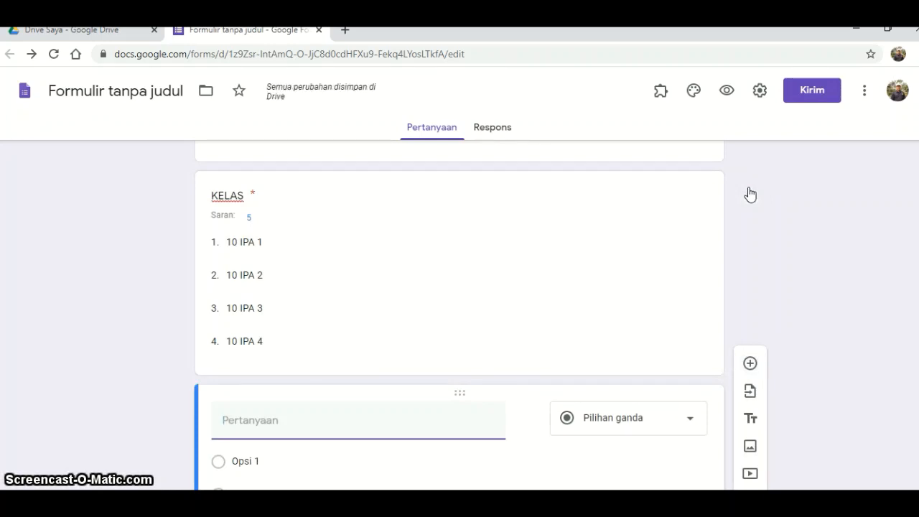
type("NO")
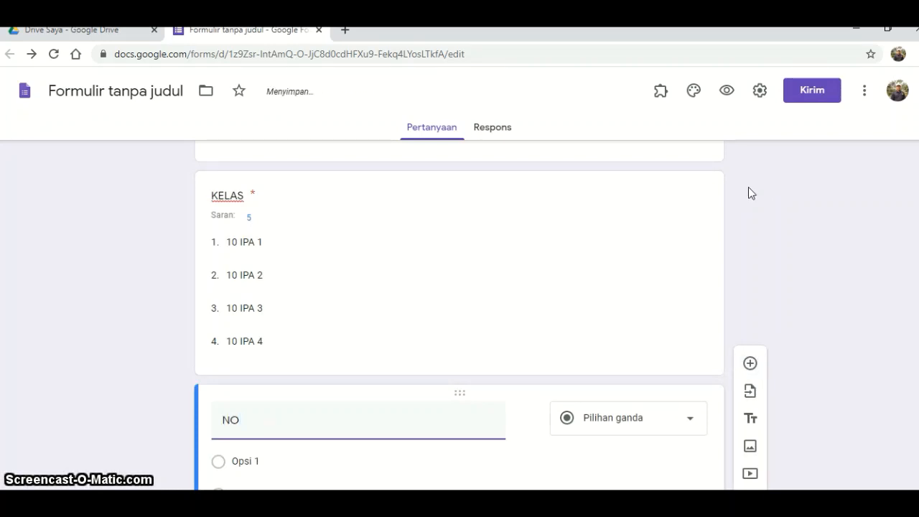
type(" PESERTA PENILAIAN")
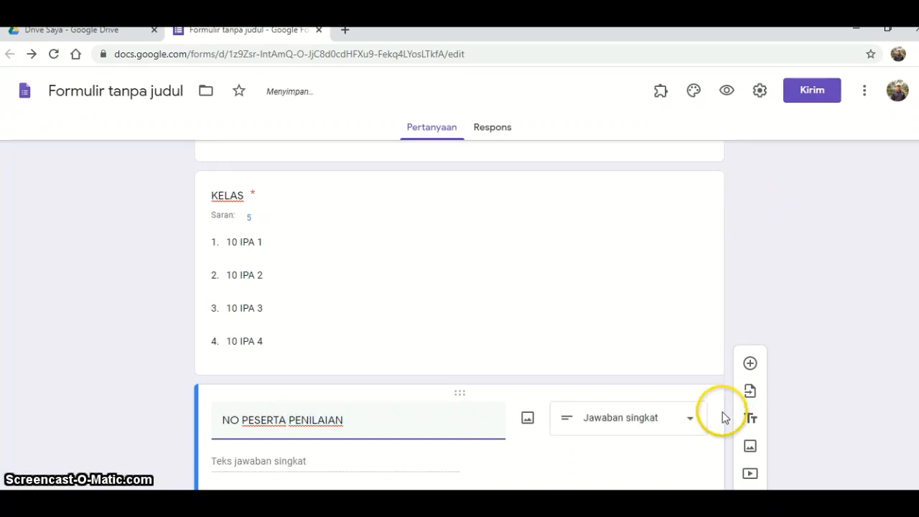
- Make NO PESERTA PENILAIAN a short-answer question that accepts only numbers
left_click(682, 428)
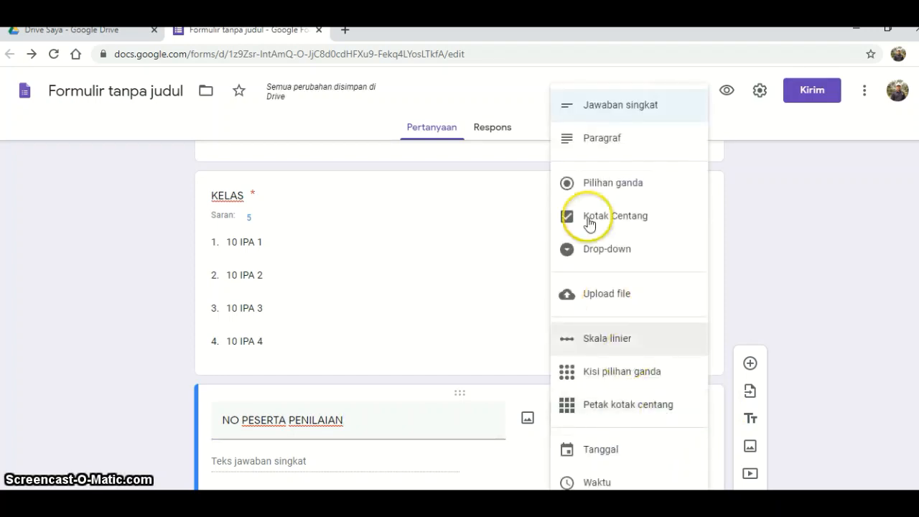
left_click(630, 114)
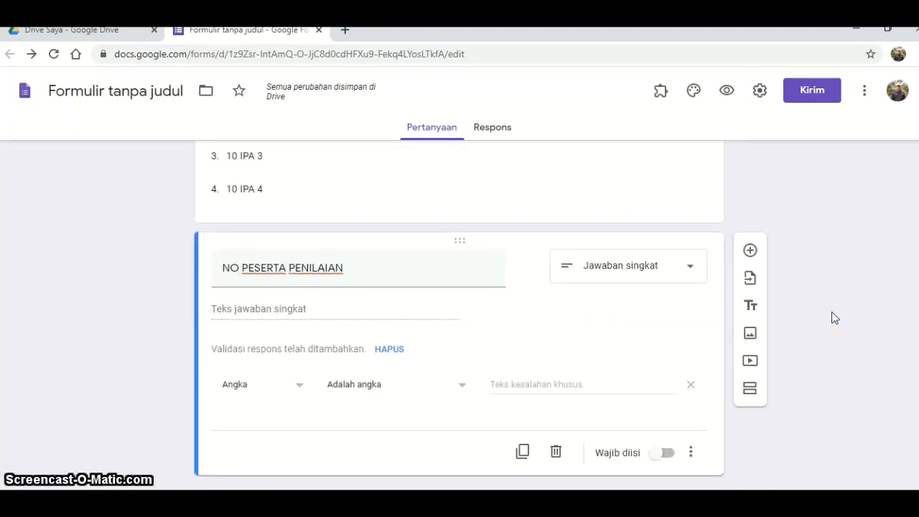
left_click(704, 327)
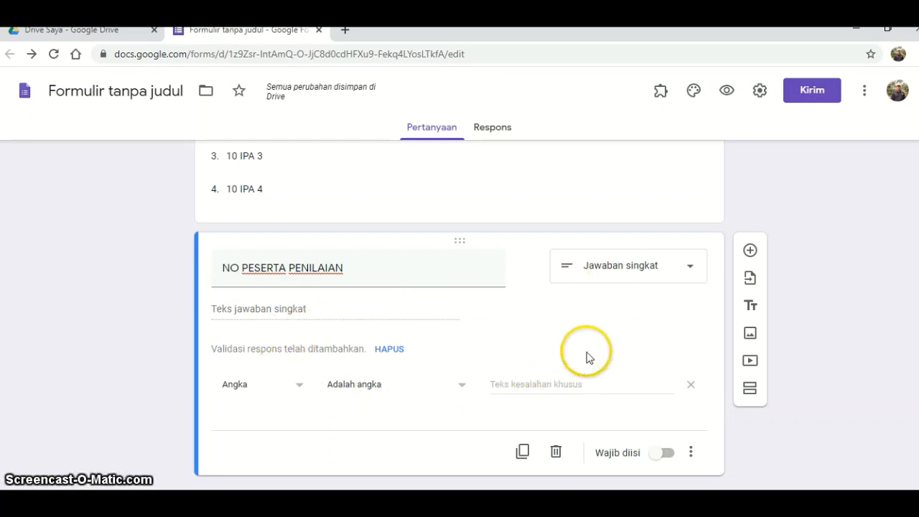
- Add a new question titled 'TOKEN' below the participant number
left_click(749, 251)
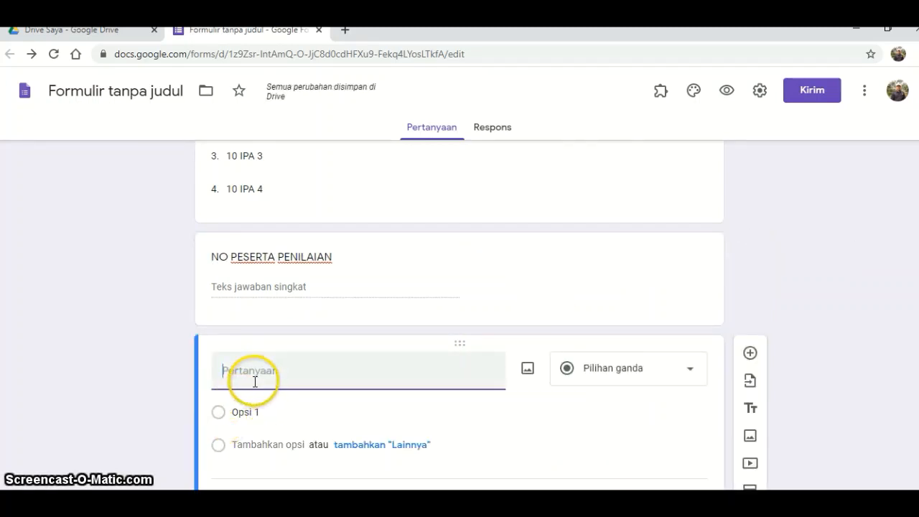
type("TOKEN")
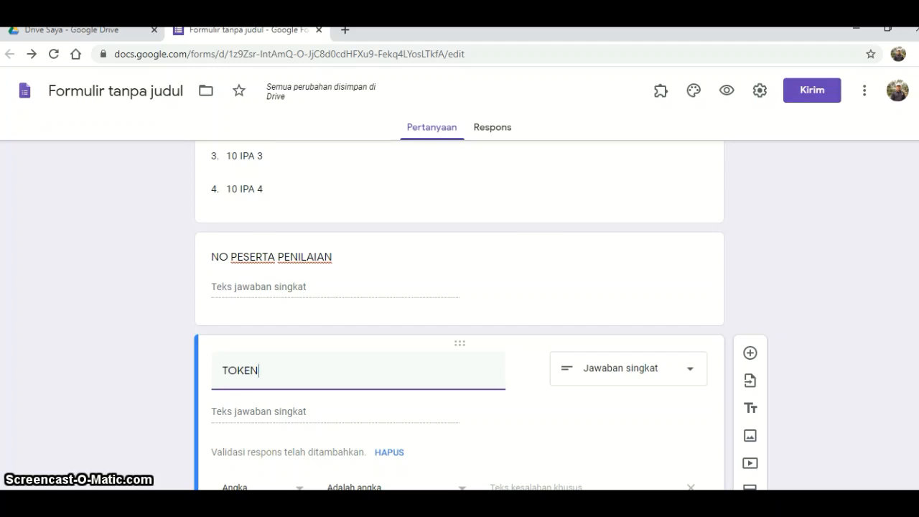
scroll(459, 316, "down", 2)
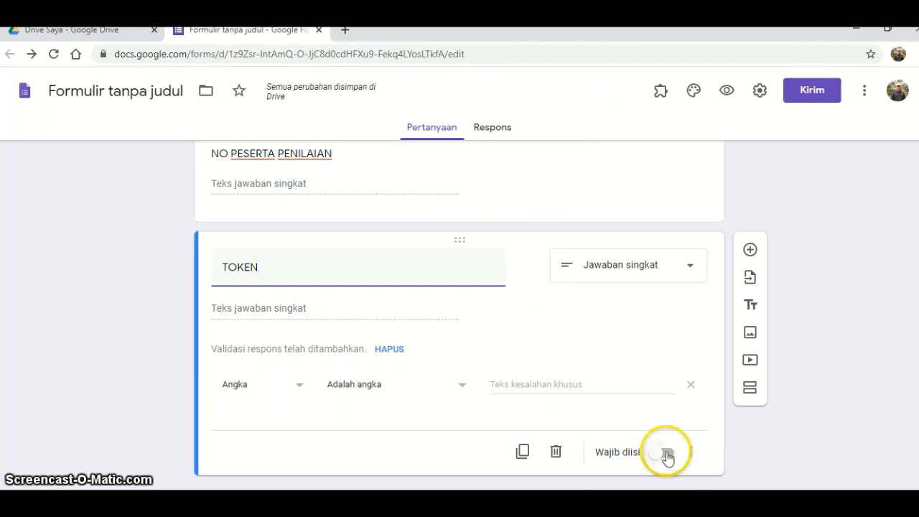
- Validate TOKEN answers as Text – Contains the exam's token code
left_click(691, 452)
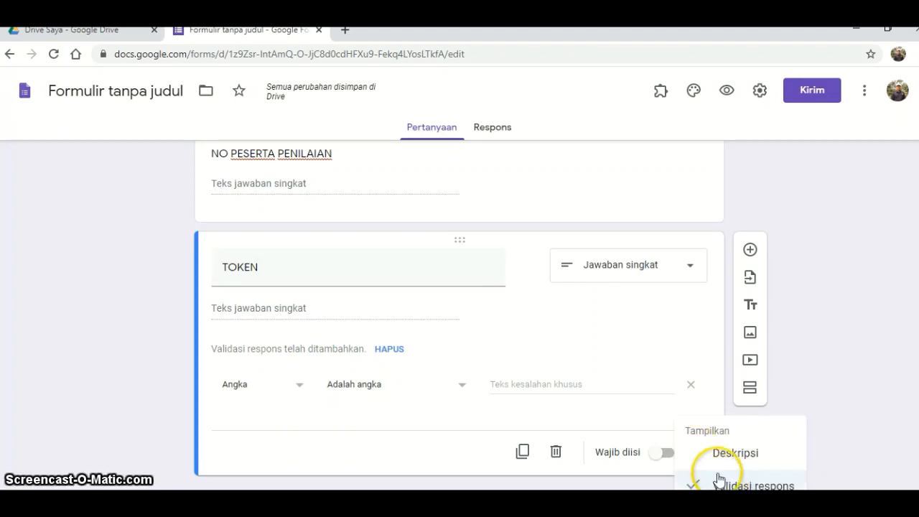
left_click(299, 388)
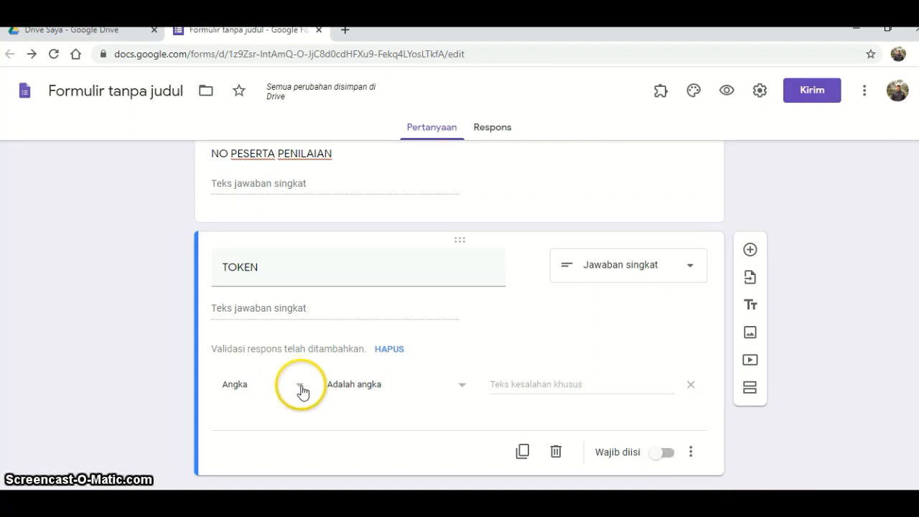
left_click(299, 388)
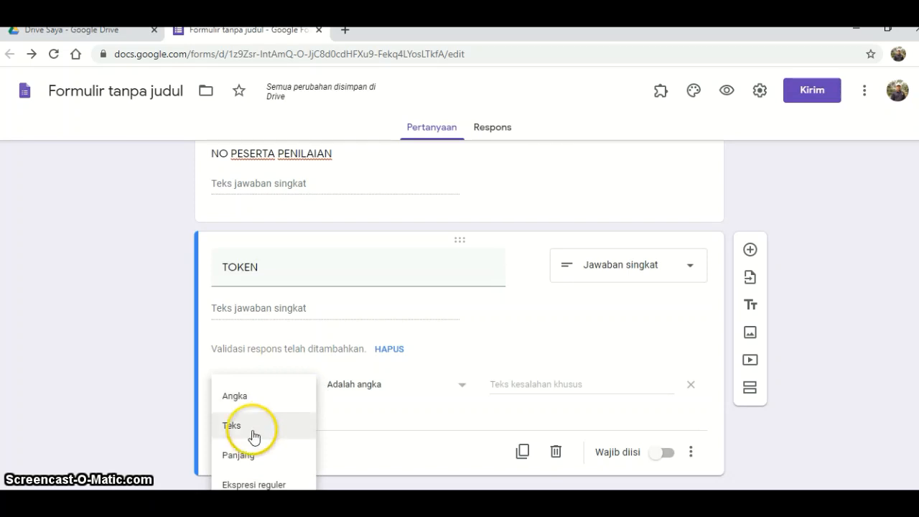
left_click(253, 432)
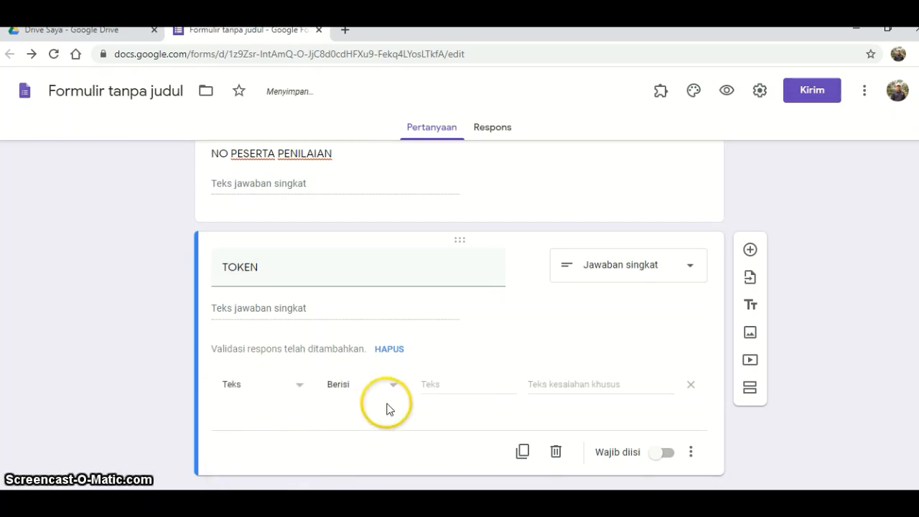
left_click(451, 388)
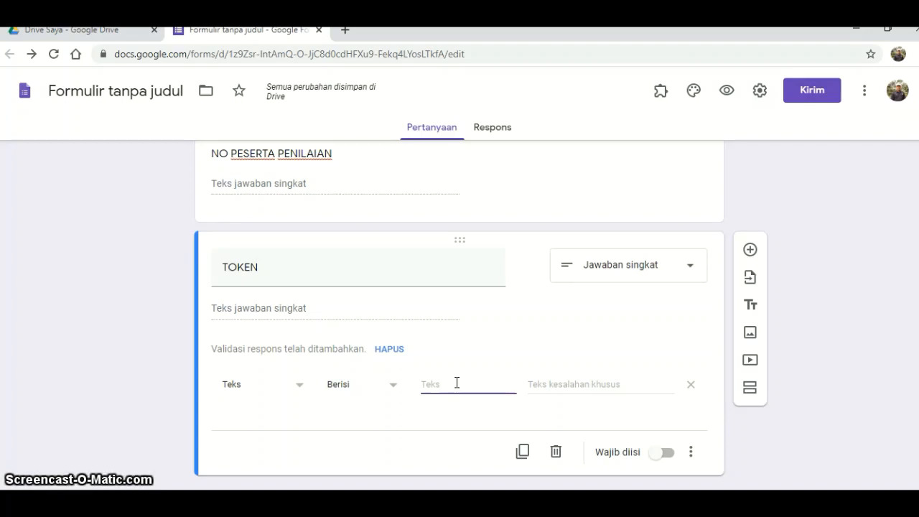
type("A")
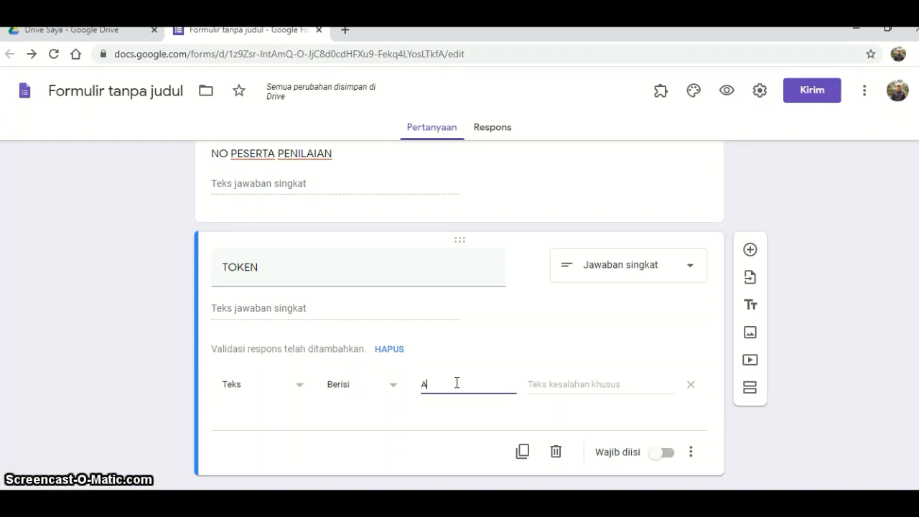
type("BCD")
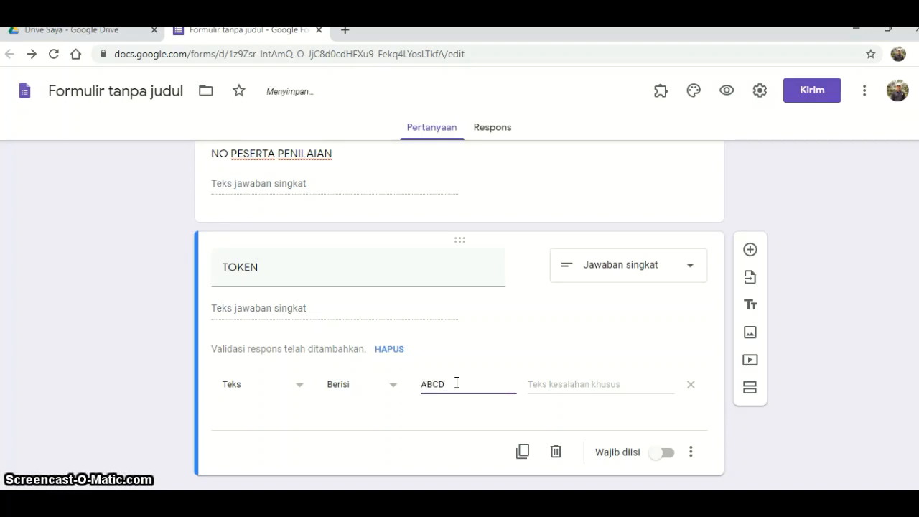
type("007")
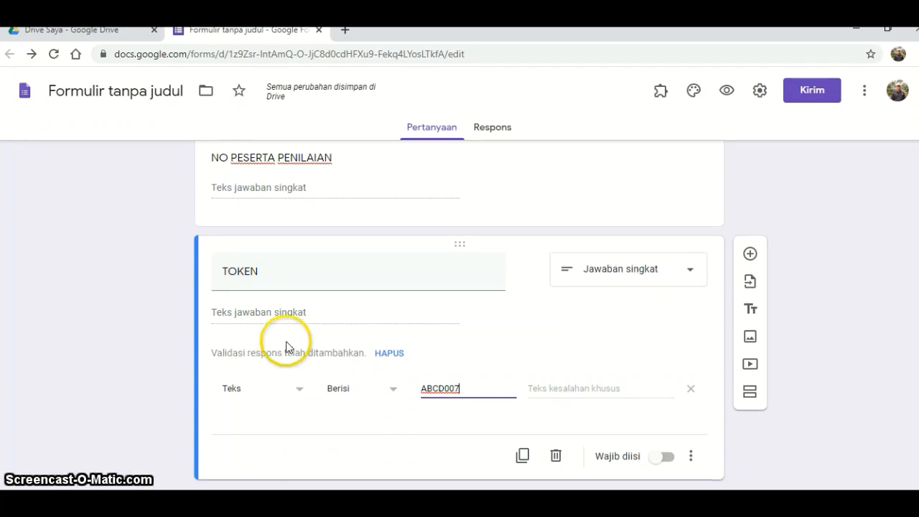
- Turn on Wajib diisi for the TOKEN question
scroll(287, 344, "up", 6)
scroll(286, 346, "up", 2)
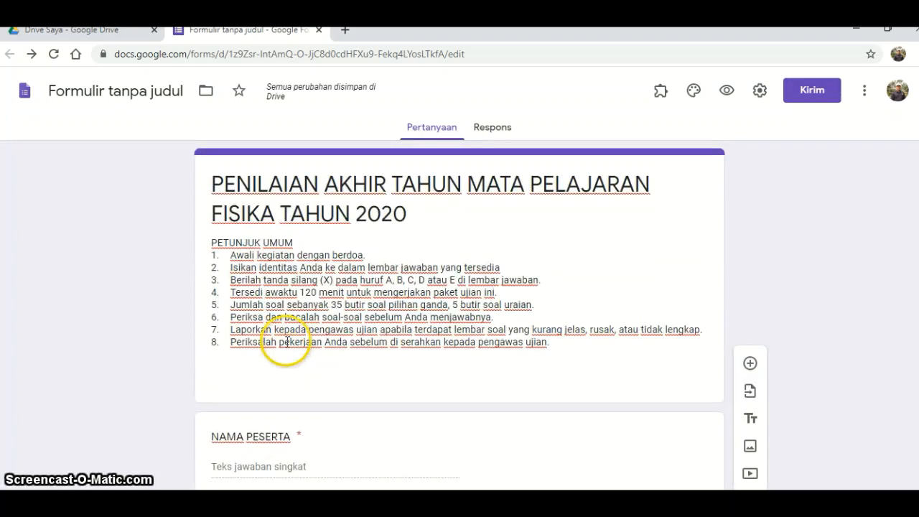
scroll(287, 351, "down", 4)
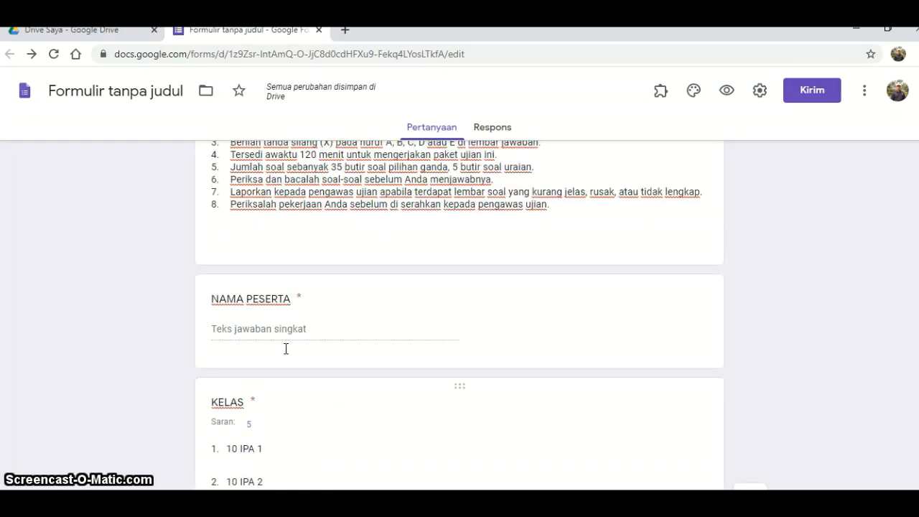
scroll(285, 348, "up", 2)
scroll(319, 322, "down", 2)
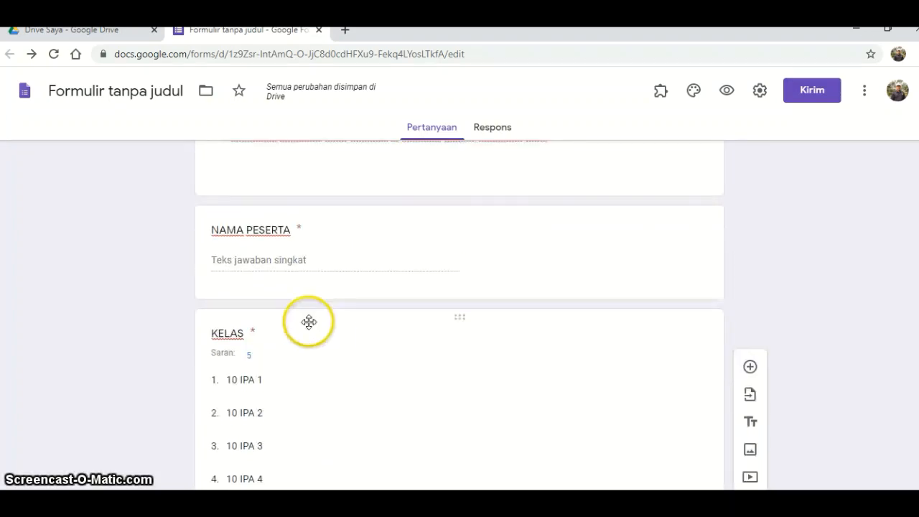
scroll(289, 361, "down", 4)
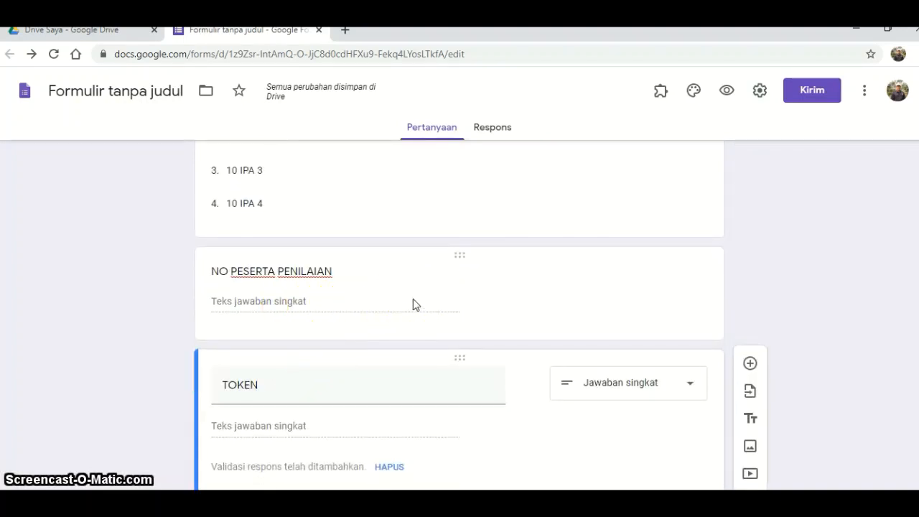
scroll(413, 305, "down", 2)
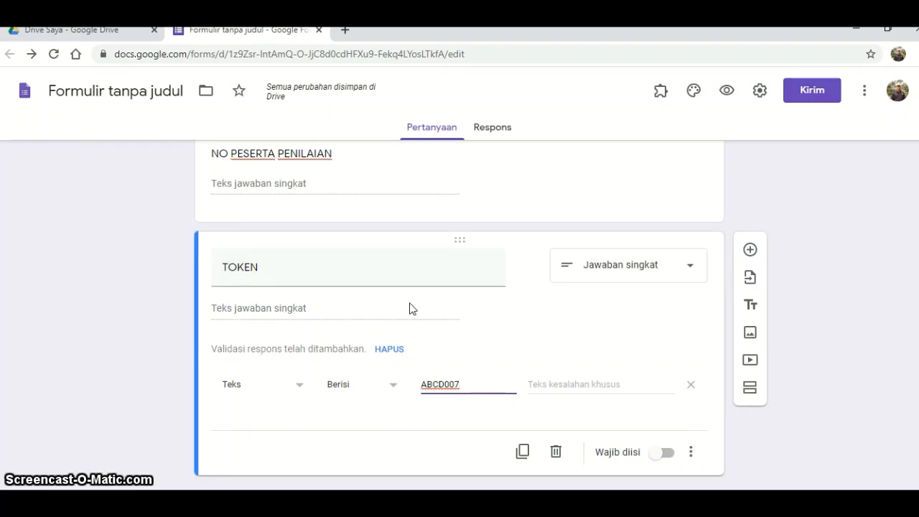
left_click(668, 454)
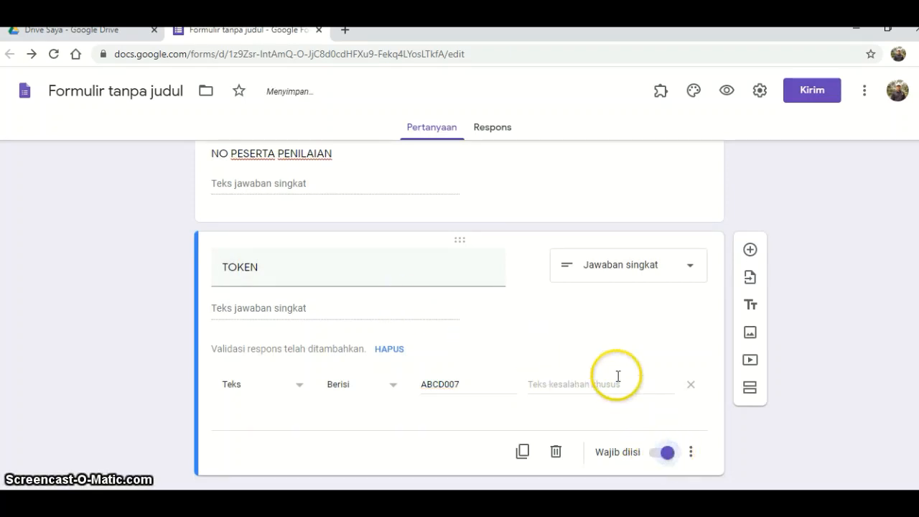
- Make the NO PESERTA PENILAIAN question required as well
scroll(617, 374, "up", 2)
left_click(570, 318)
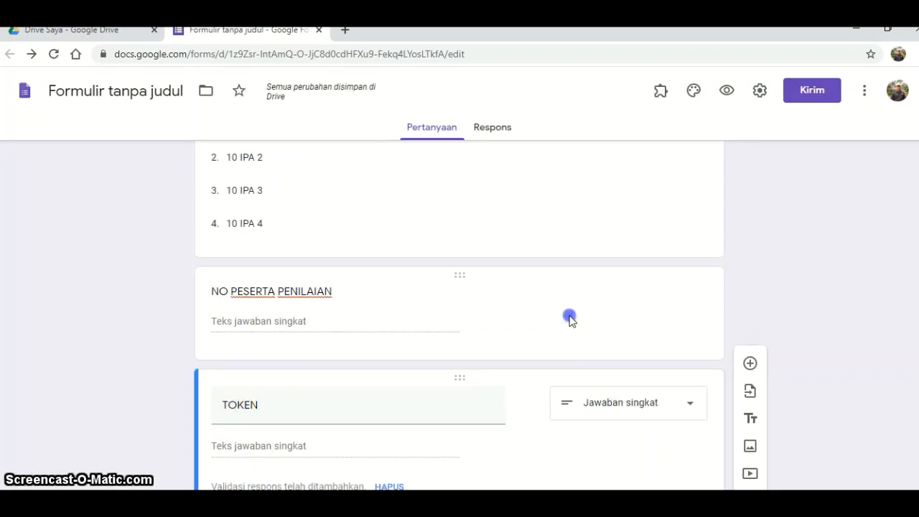
scroll(653, 413, "down", 2)
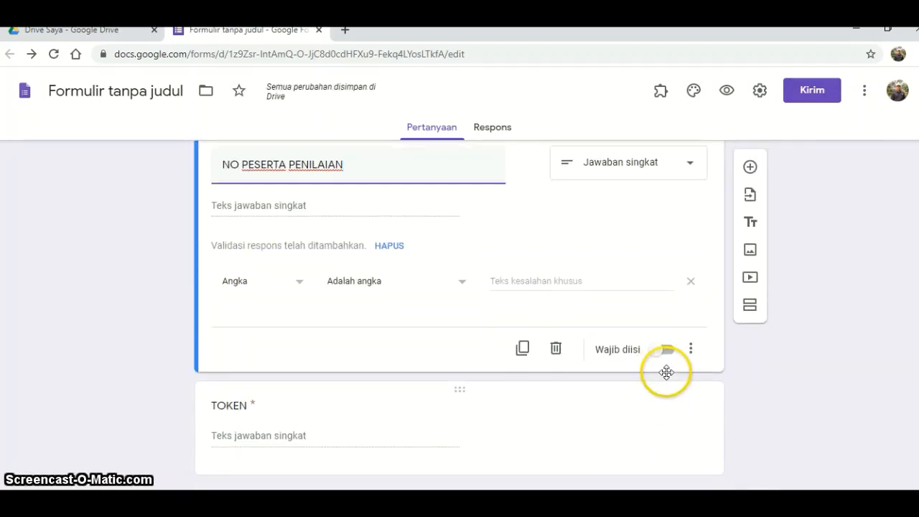
left_click(667, 352)
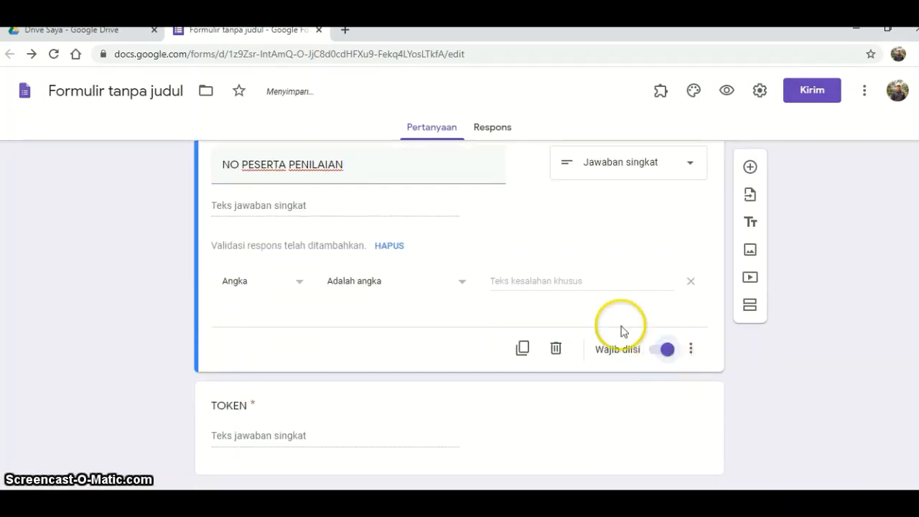
- Open the KELAS and NAMA PESERTA questions to check their required settings
scroll(621, 330, "up", 2)
scroll(618, 327, "up", 3)
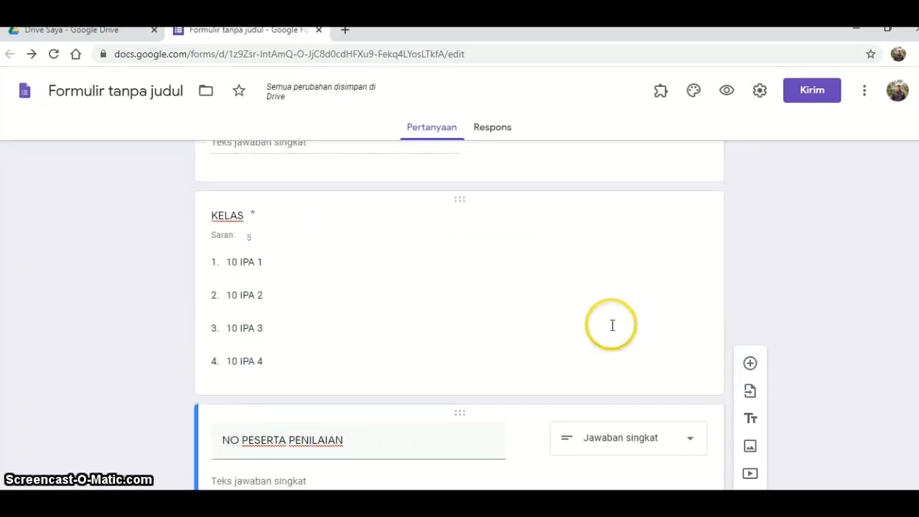
left_click(612, 325)
scroll(612, 324, "up", 4)
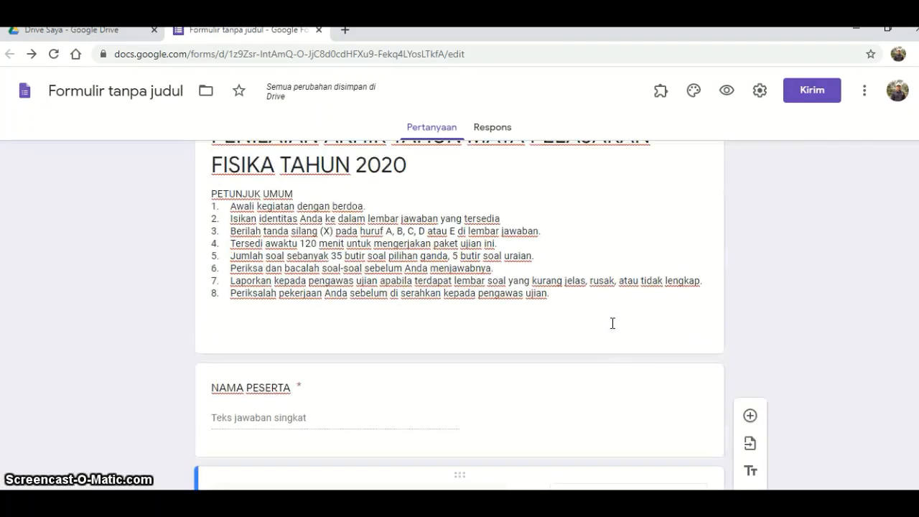
left_click(547, 395)
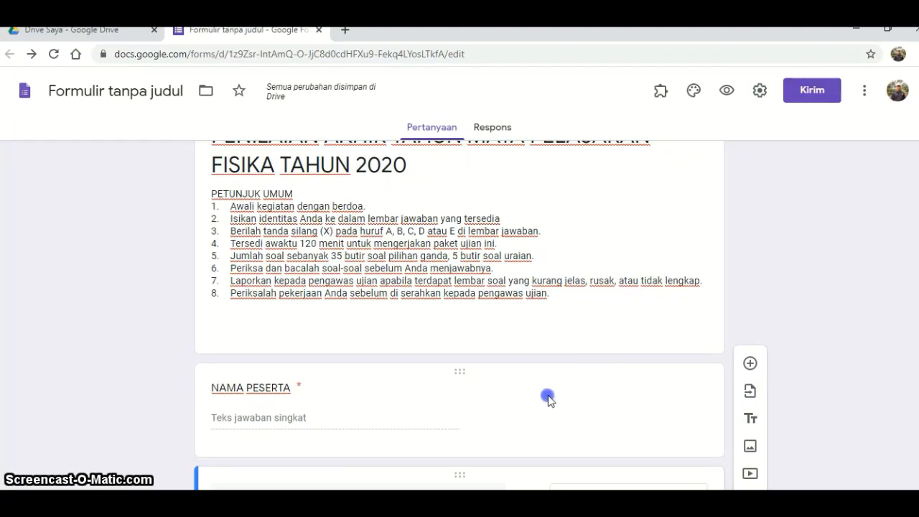
scroll(594, 416, "down", 7)
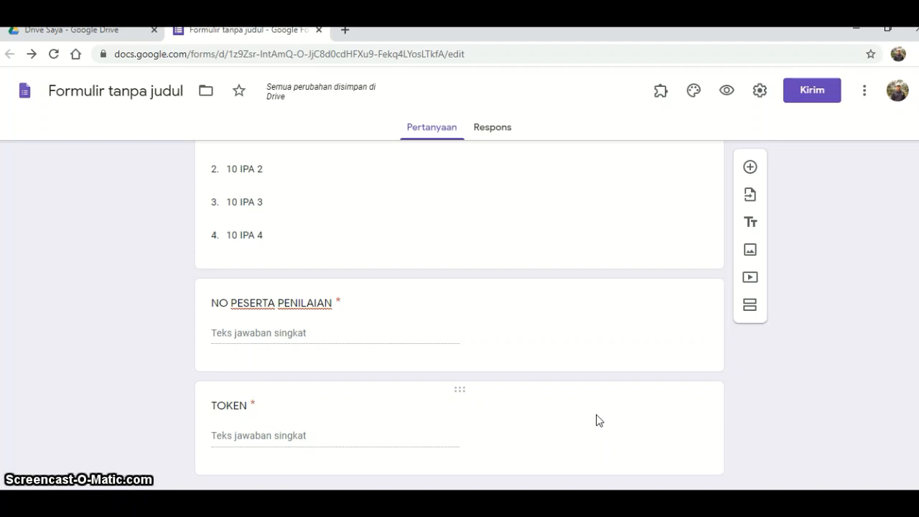
- Insert section 'Bagian 2 dari 2' after TOKEN containing a blank multiple-choice question
left_click(538, 395)
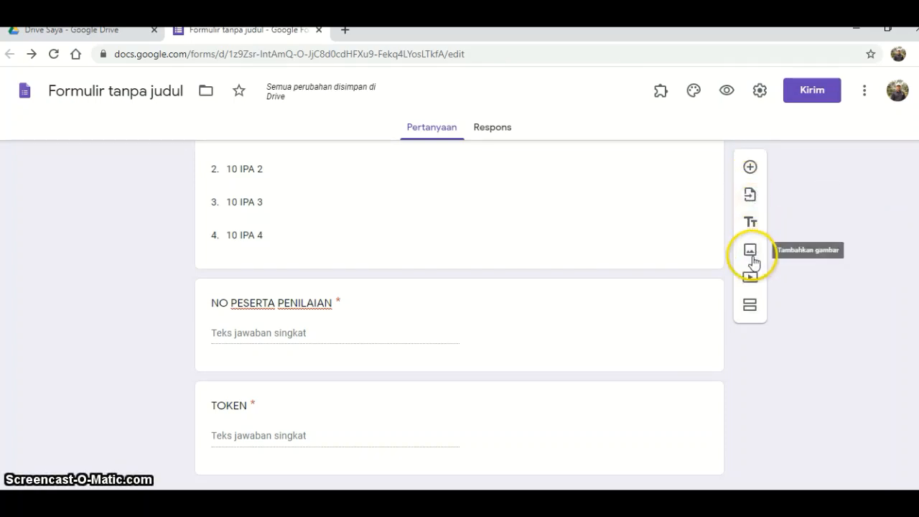
left_click(749, 306)
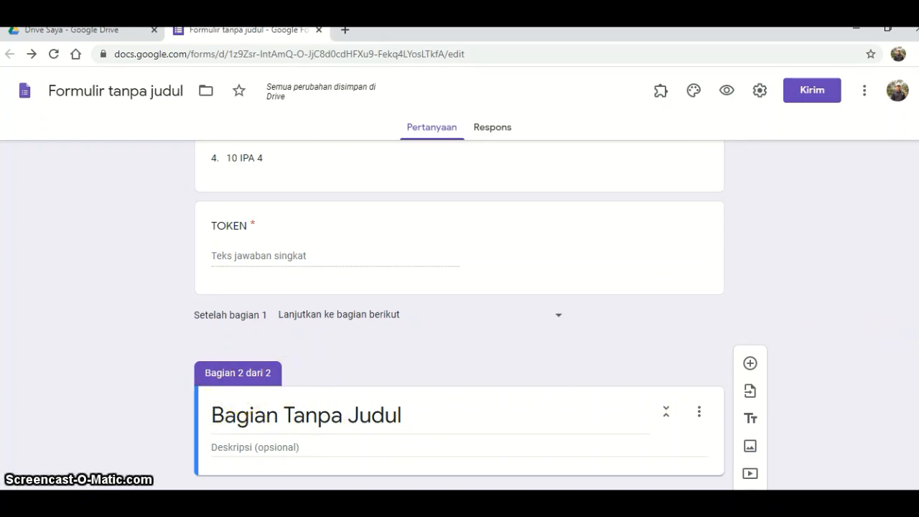
left_click(750, 364)
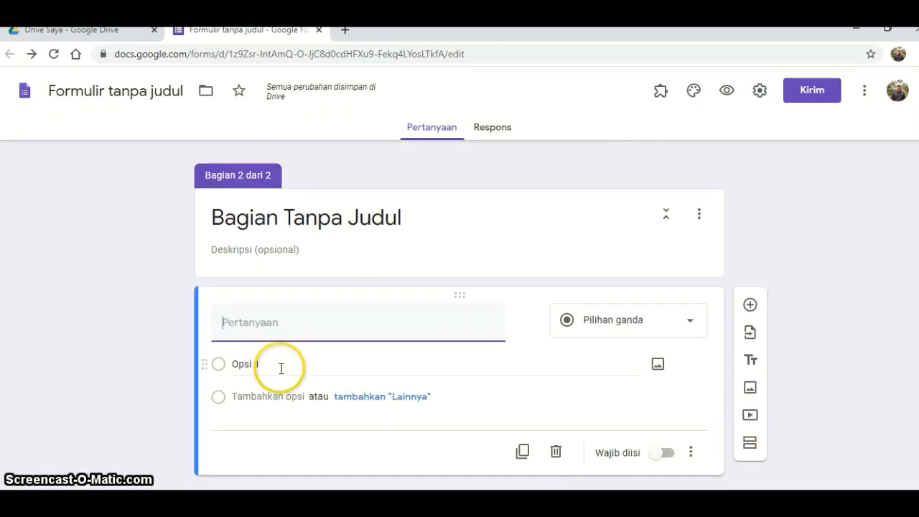
- Switch to the SOAL UTAMA A Word document and scroll to A. PILIHAN GANDA, question 1
key("alt+Tab")
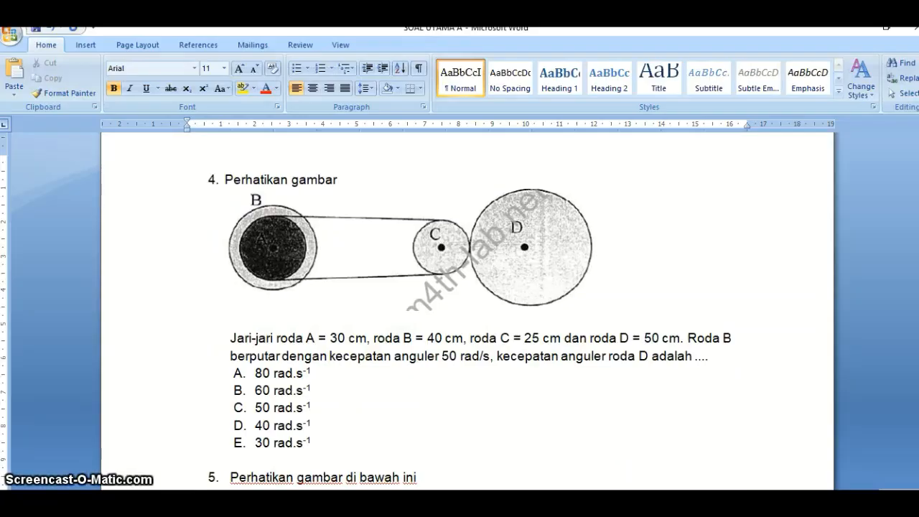
left_click(544, 404)
scroll(595, 406, "up", 7)
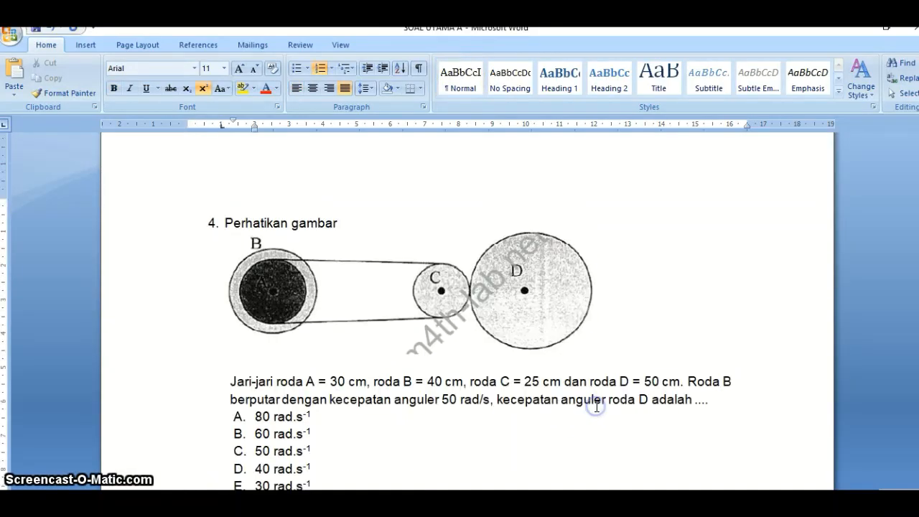
scroll(595, 406, "up", 20)
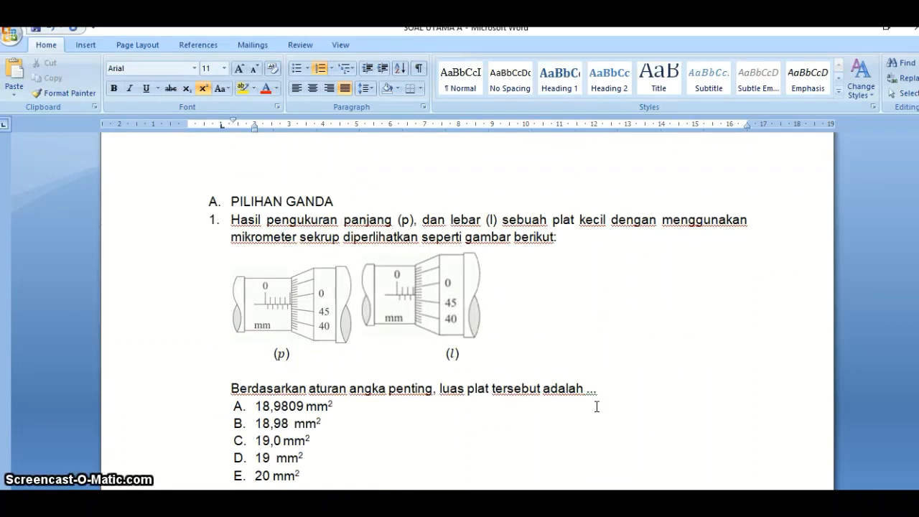
scroll(596, 406, "down", 3)
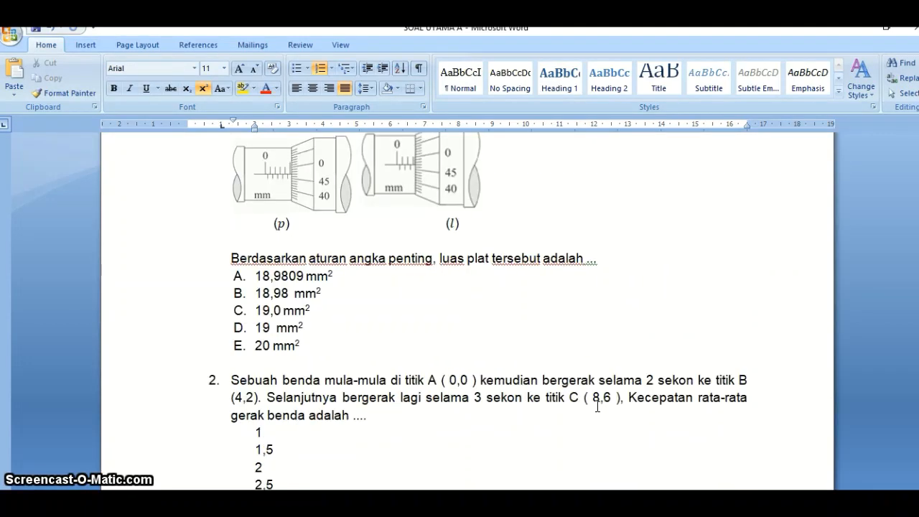
scroll(596, 407, "up", 1)
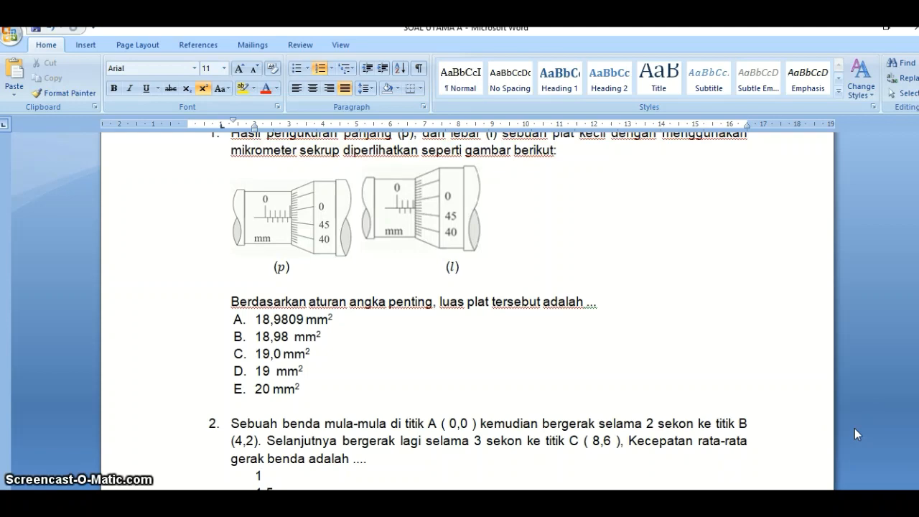
scroll(414, 344, "up", 4)
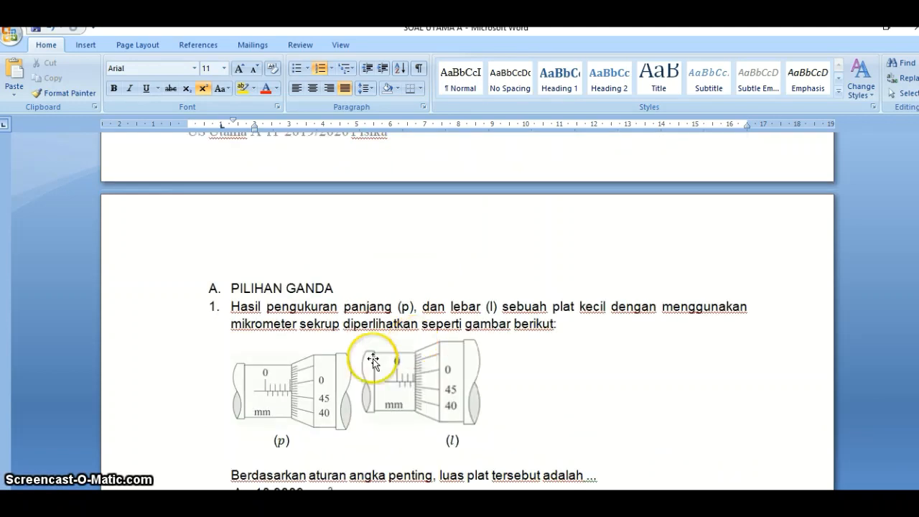
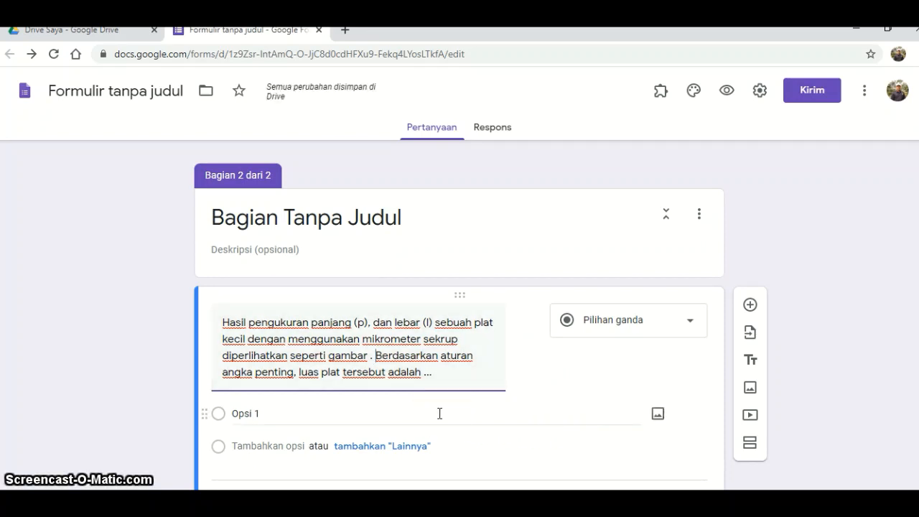
- Launch Snipping Tool over the Google Forms editor
mouse_move(492, 349)
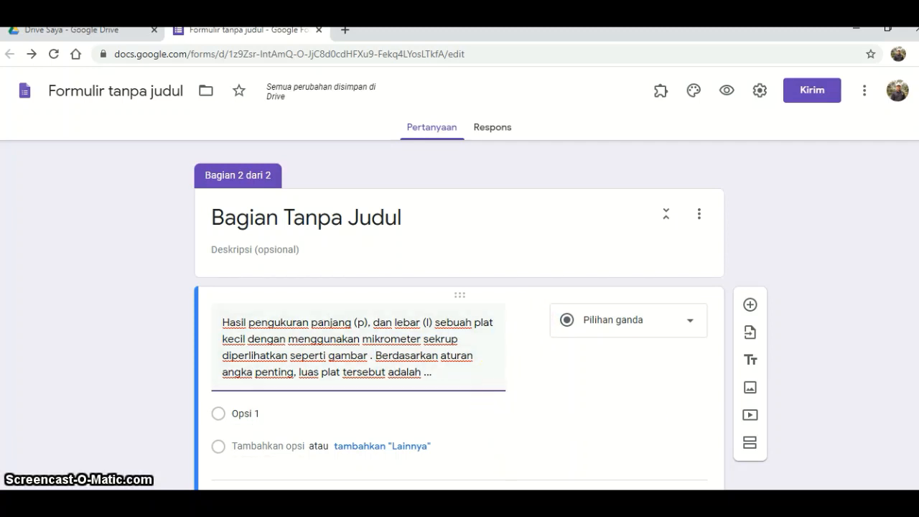
left_click(244, 502)
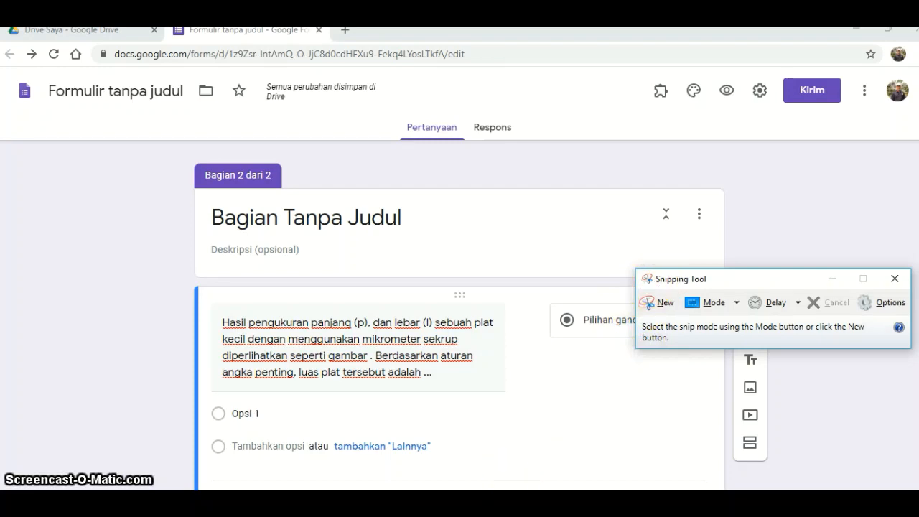
- Snip the two micrometer images (p) and (l) from question 1 in Word
left_click(430, 502)
left_click(551, 461)
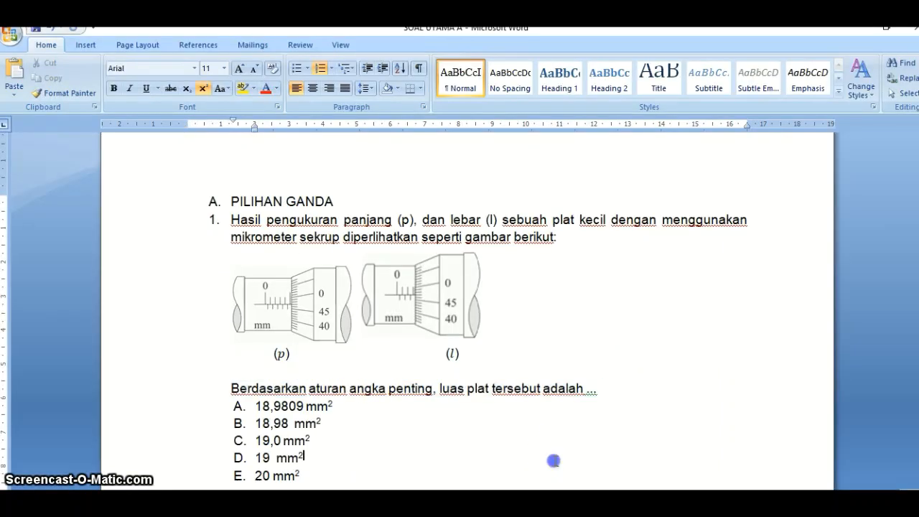
left_click(409, 504)
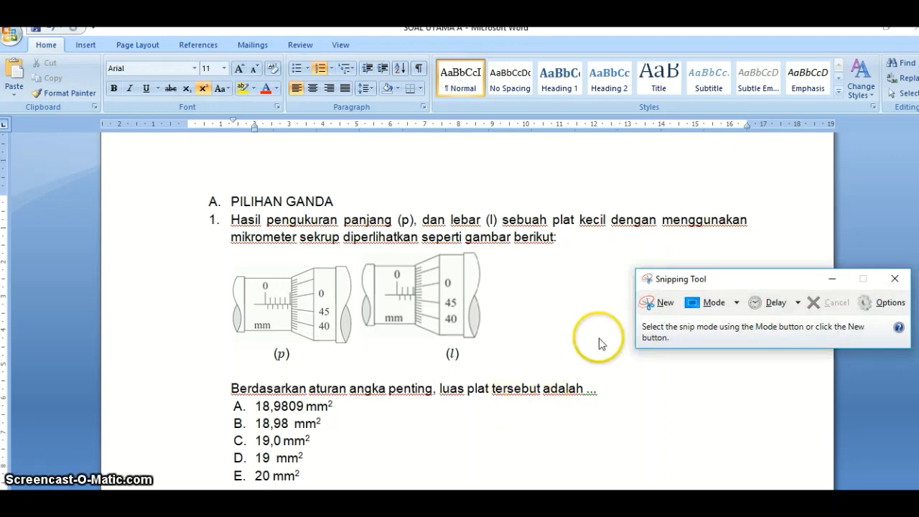
left_click(664, 307)
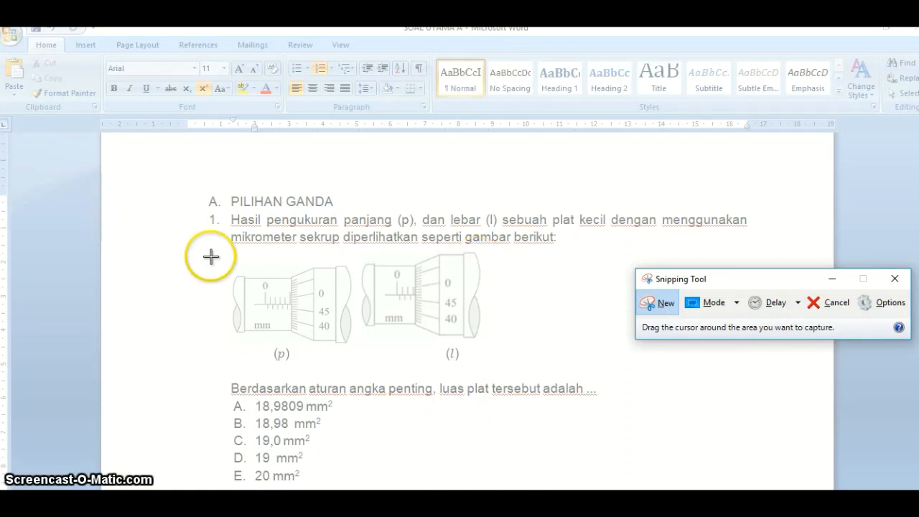
left_click_drag(218, 245, 522, 377)
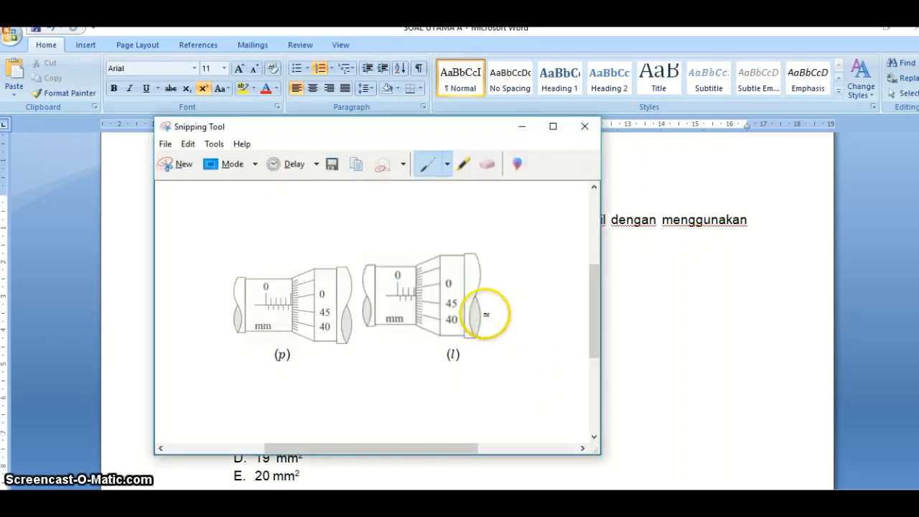
- Start saving the micrometer snip as a file
left_click(165, 144)
left_click(175, 179)
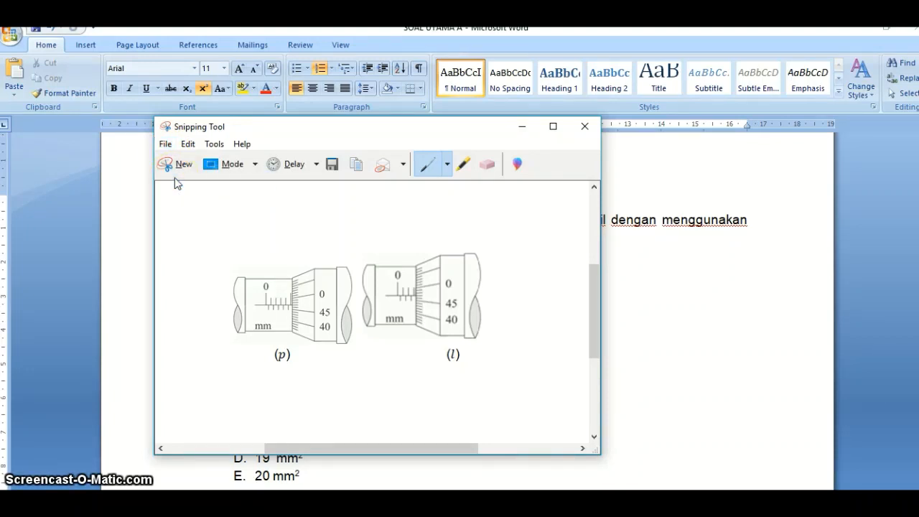
left_click(247, 206)
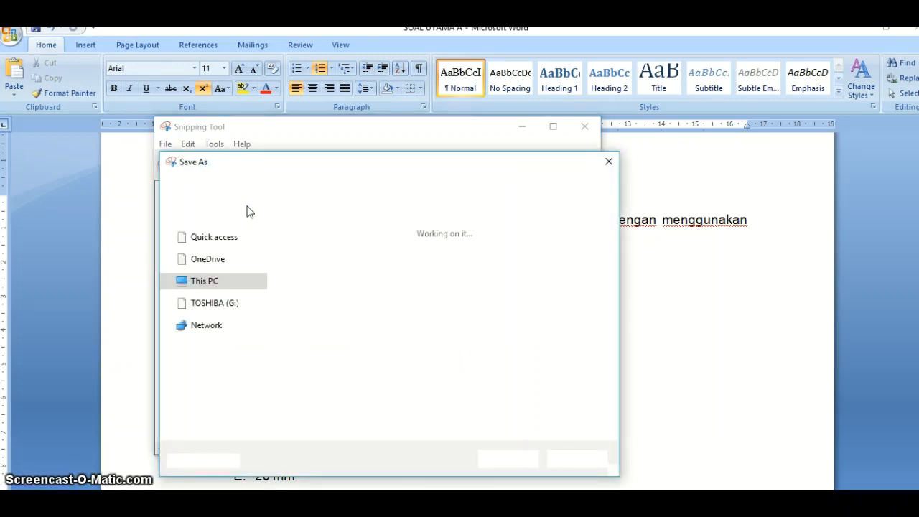
- Create and open a new GAMBAR PAT folder in Documents as the save location
left_click(380, 270)
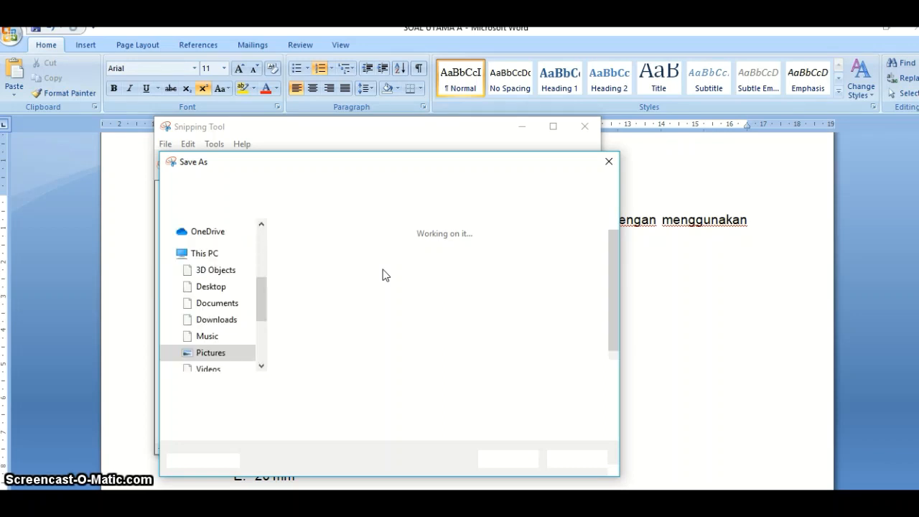
left_click(236, 312)
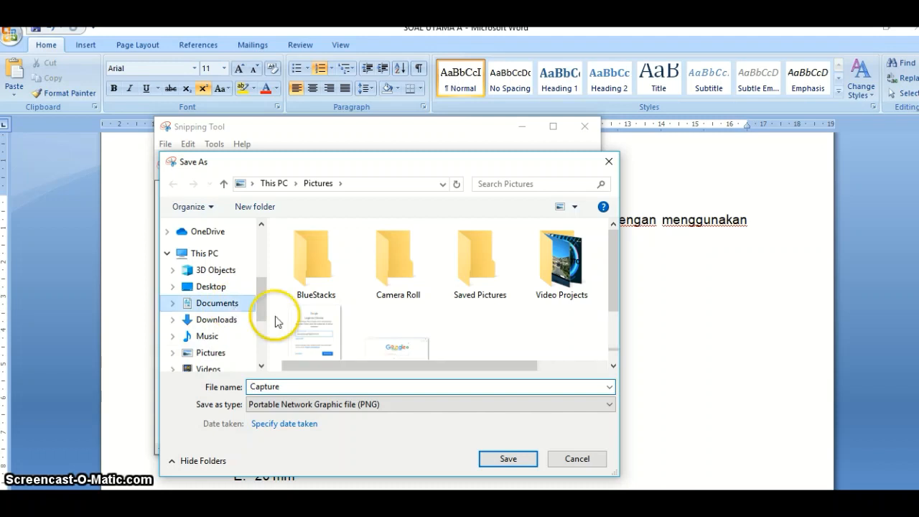
left_click(297, 386)
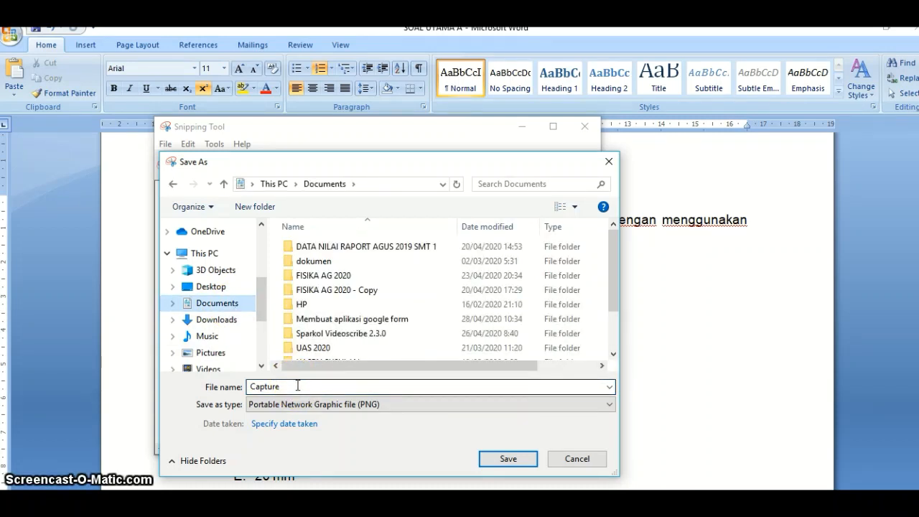
double_click(297, 385)
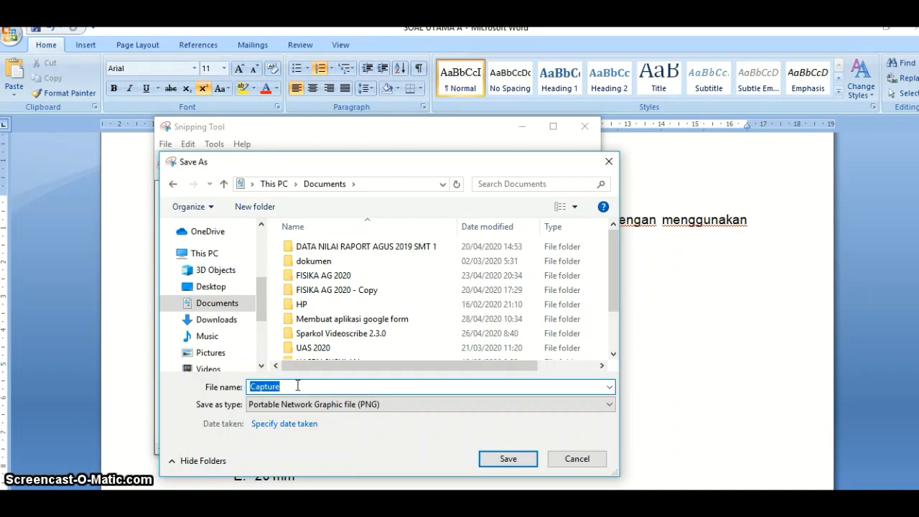
key("BackSpace")
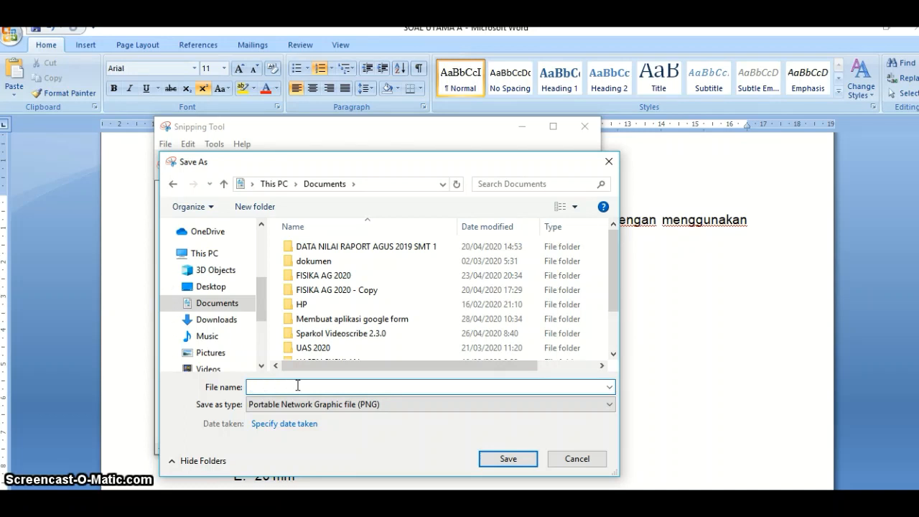
left_click(248, 206)
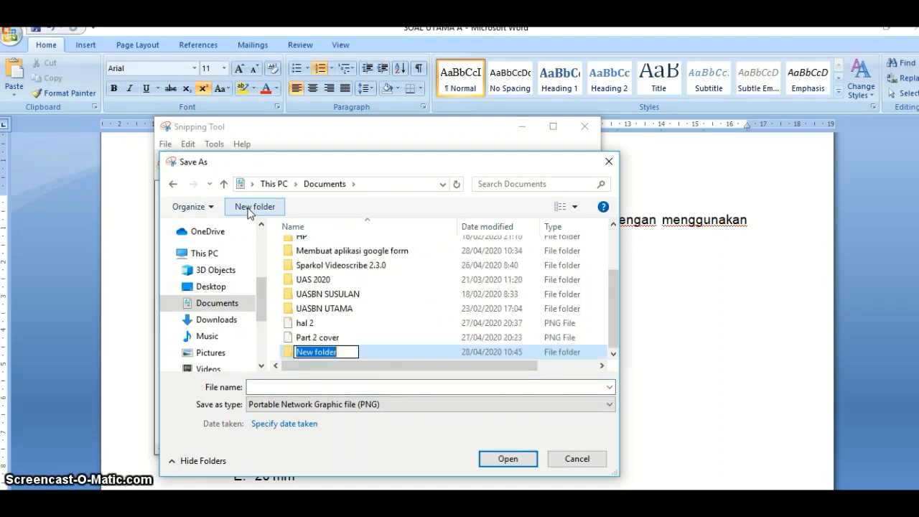
key("BackSpace")
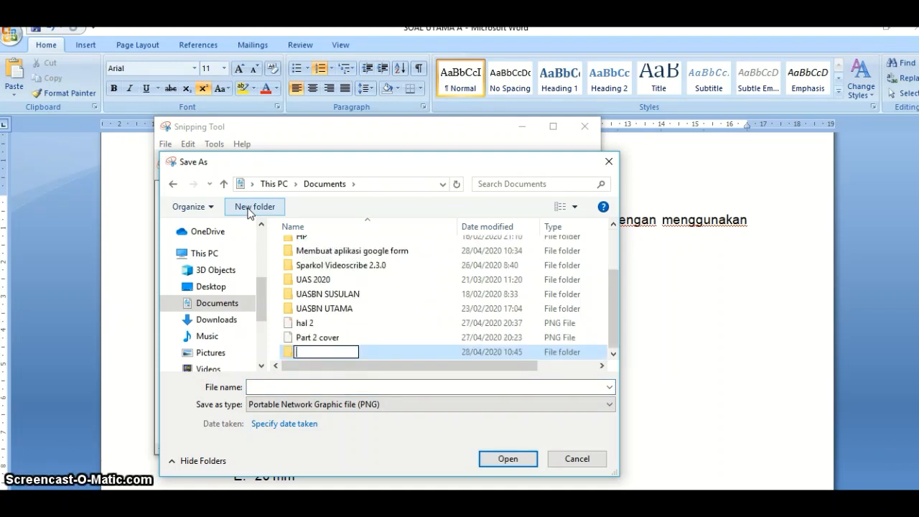
type("GAMBAR")
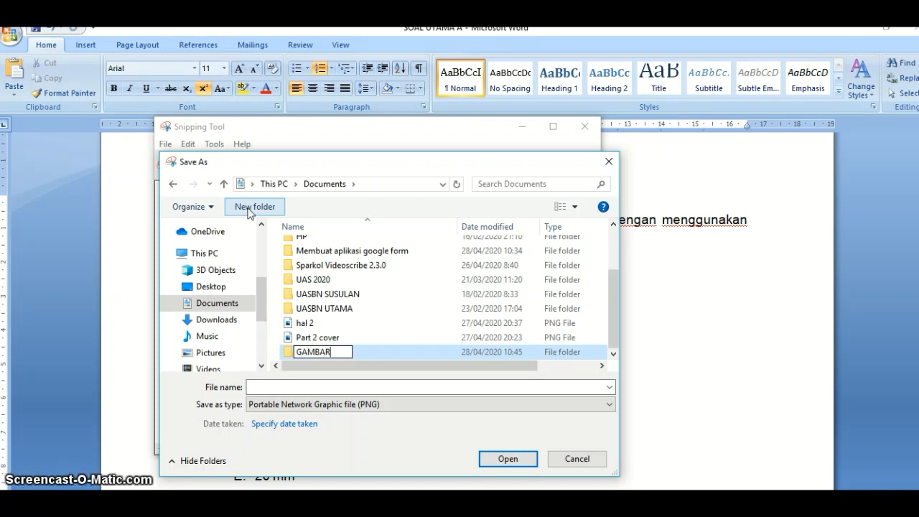
type(" PAT")
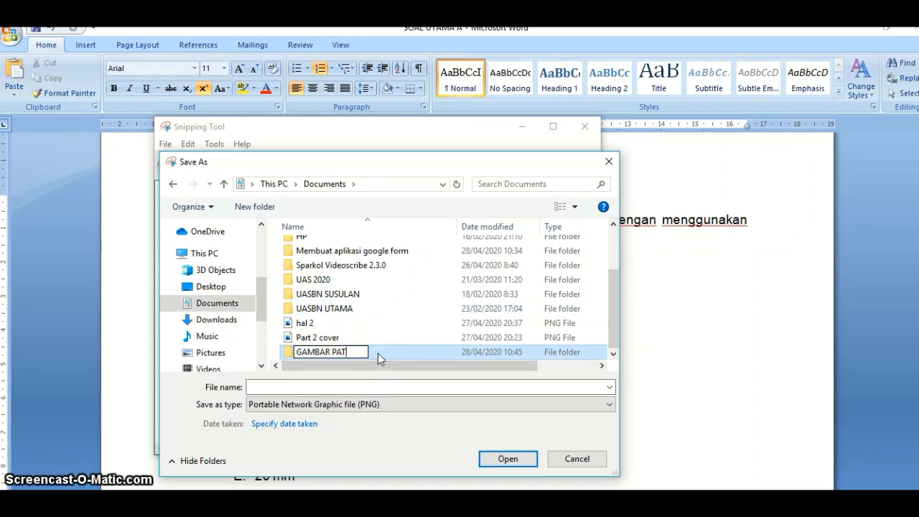
left_click(394, 350)
left_click(502, 460)
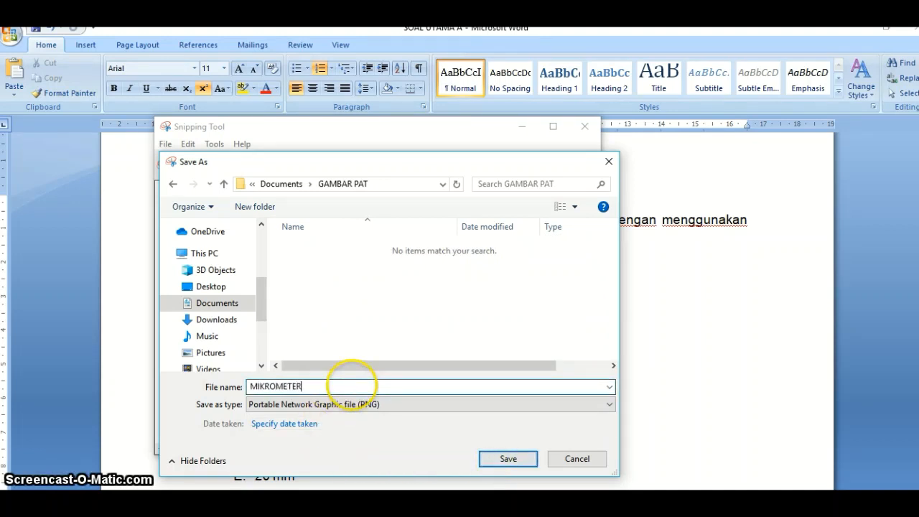
- Save the snip as MIKROMETER SEKRUP in GAMBAR PAT and minimize Snipping Tool
type("EKRUP")
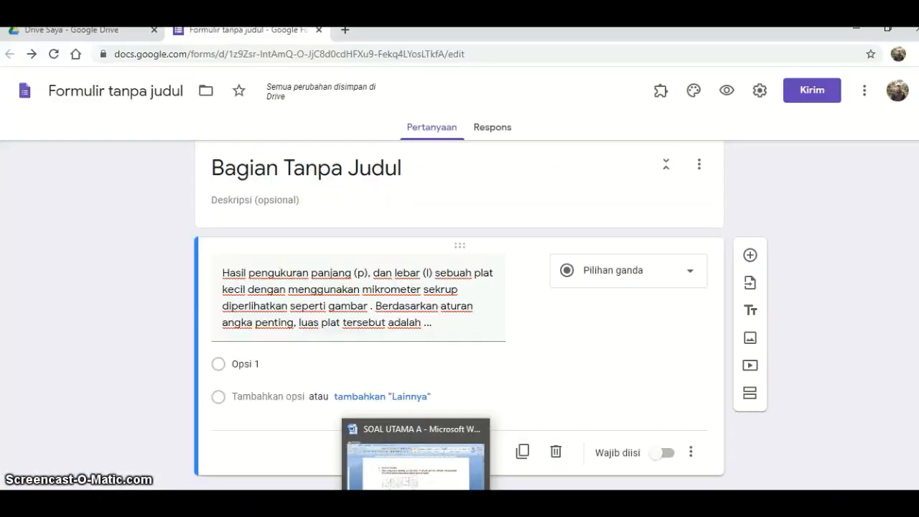
left_click(419, 442)
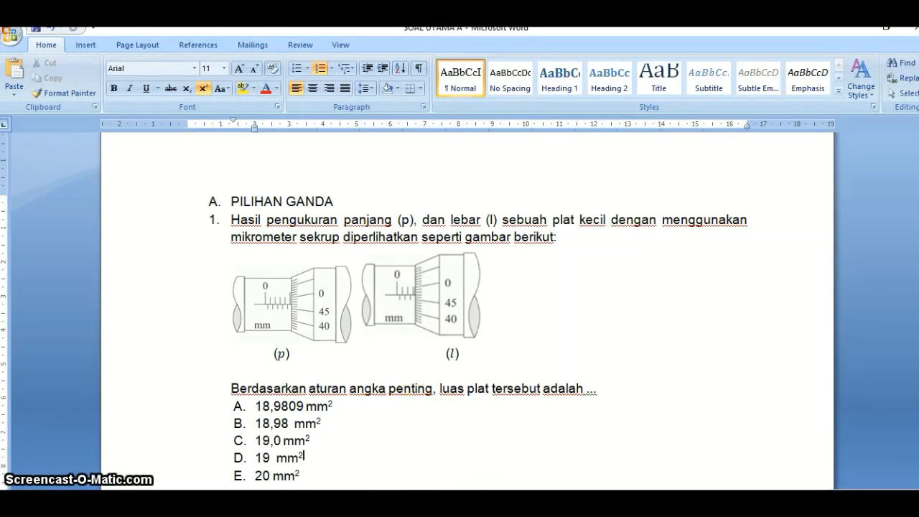
left_click(316, 505)
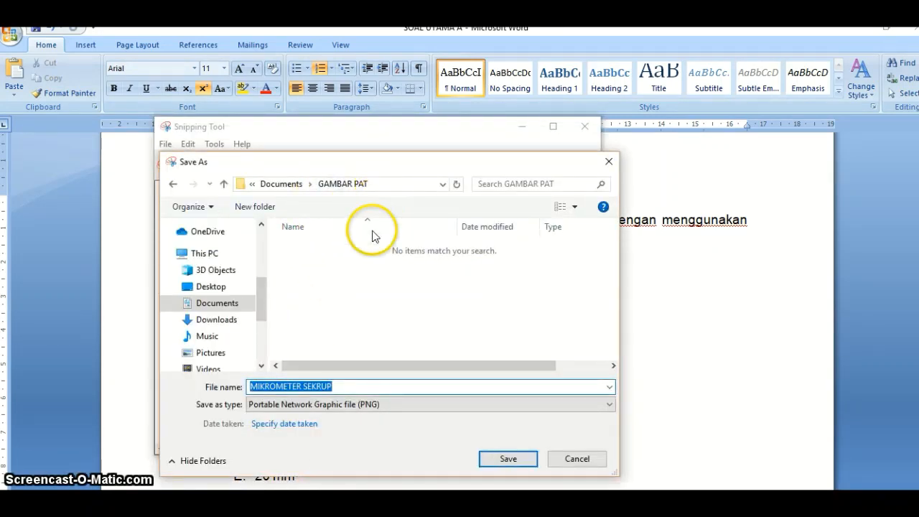
left_click(507, 459)
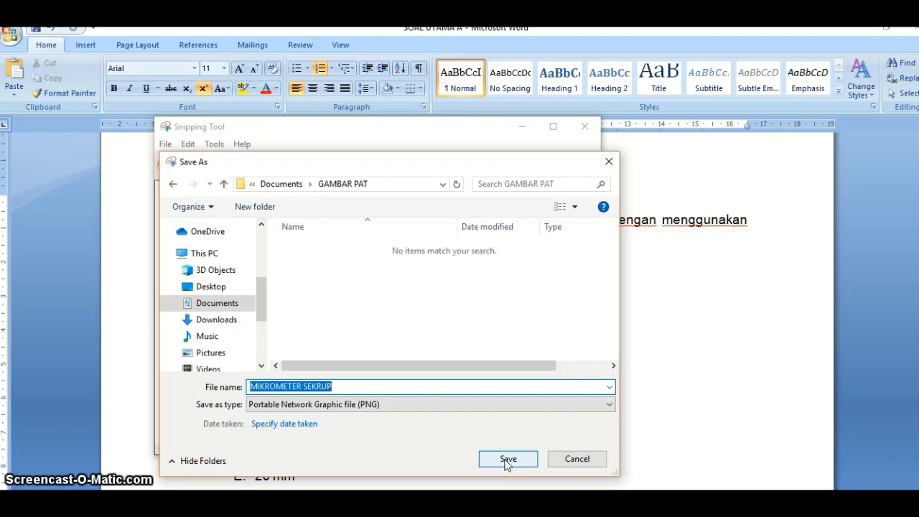
left_click(507, 458)
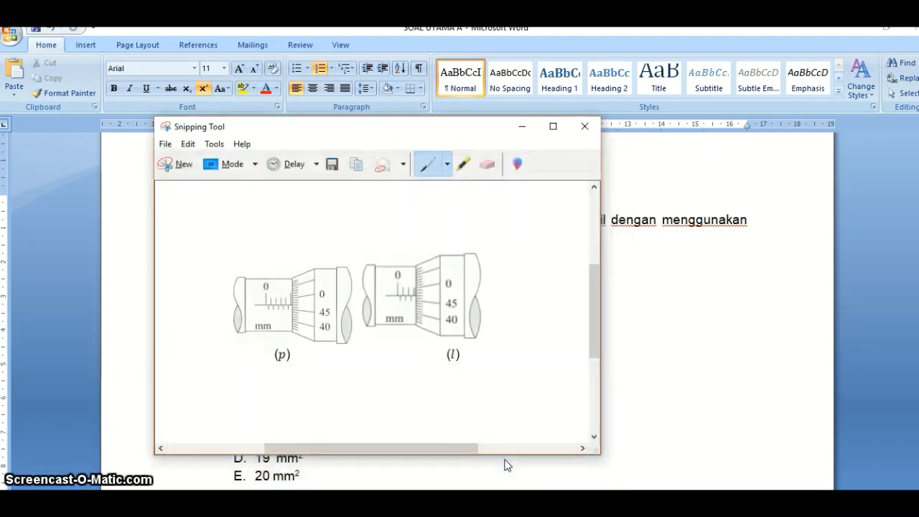
left_click(476, 459)
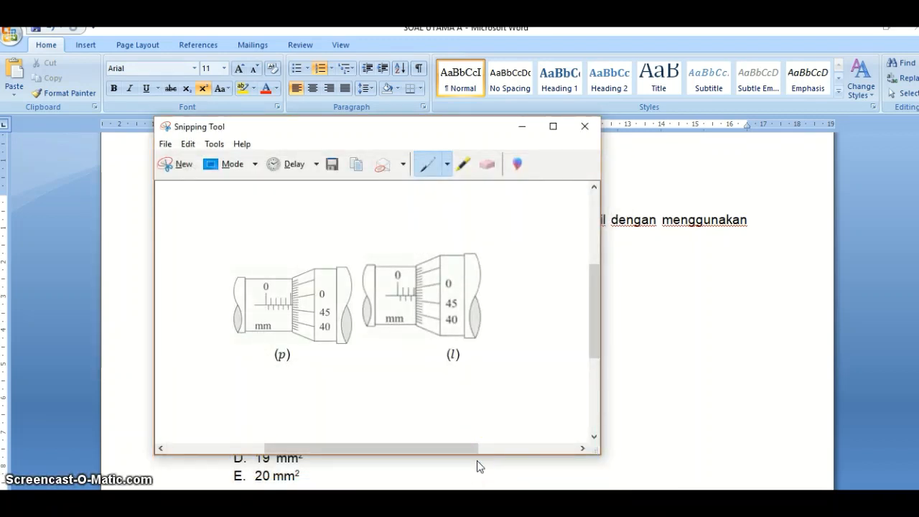
left_click(522, 126)
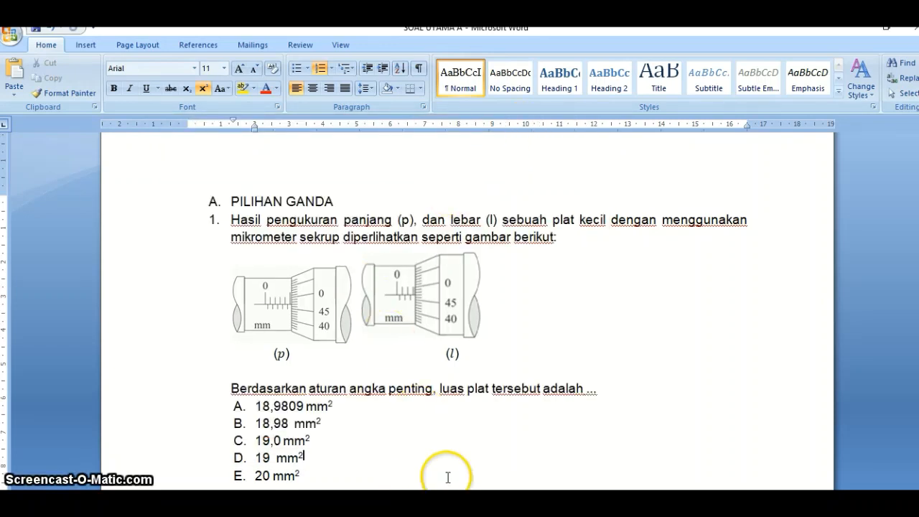
- Open the plate-area question's image upload and browse the computer for a file
mouse_move(449, 511)
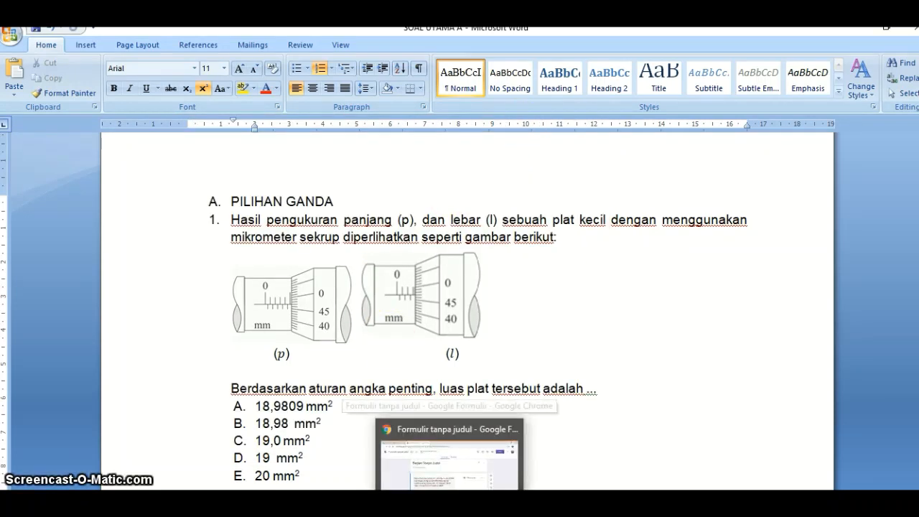
left_click(448, 456)
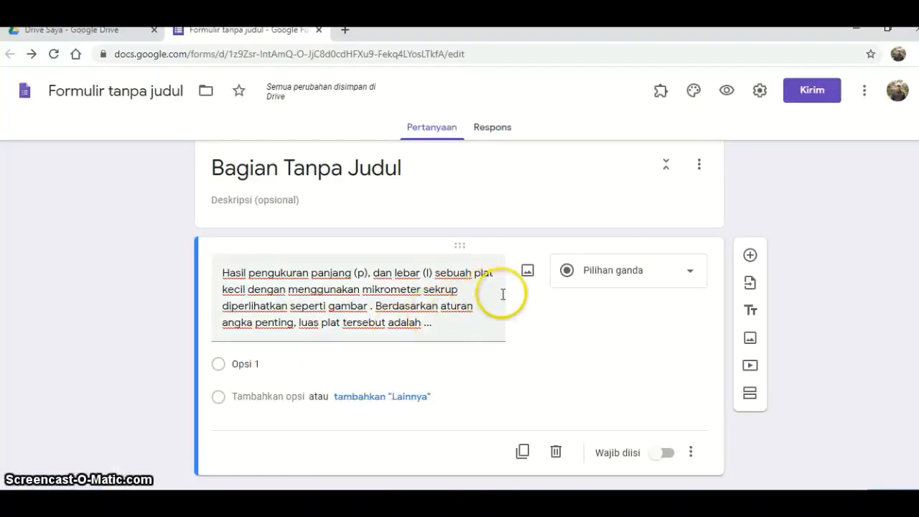
left_click(528, 272)
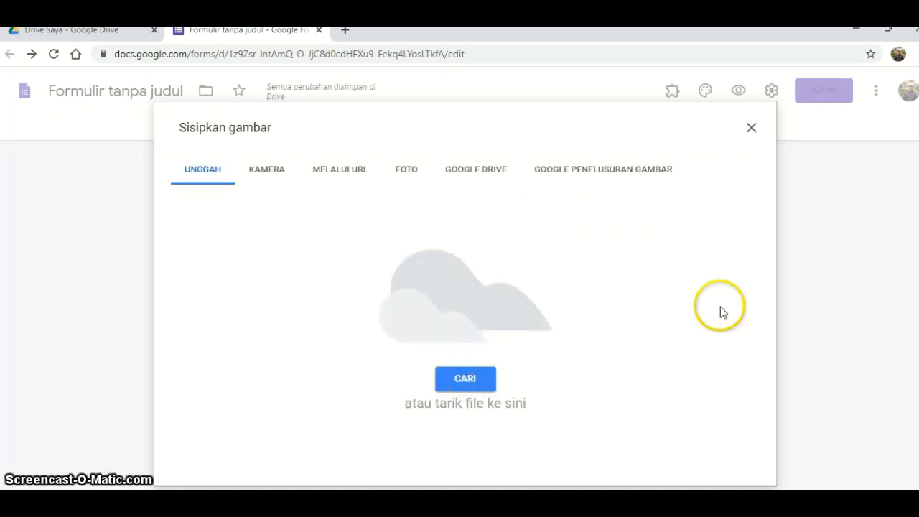
left_click(470, 386)
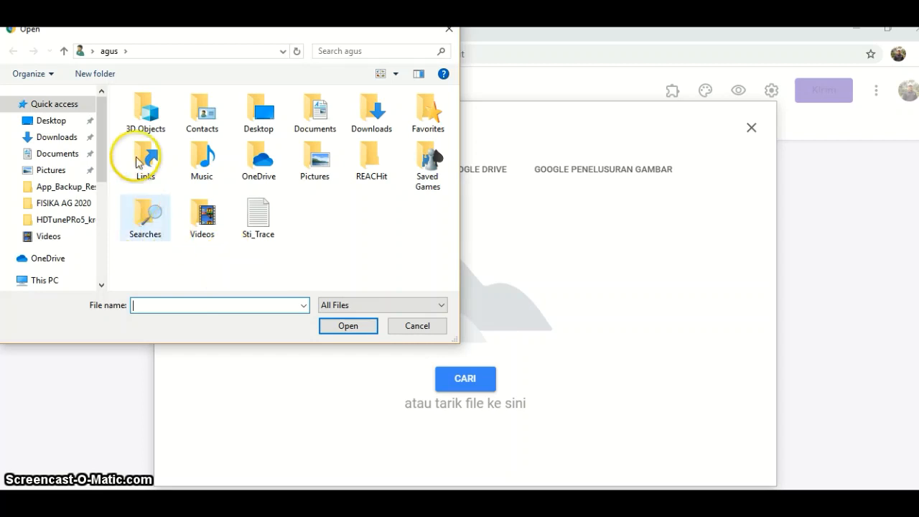
left_click_drag(98, 173, 100, 185)
left_click(416, 324)
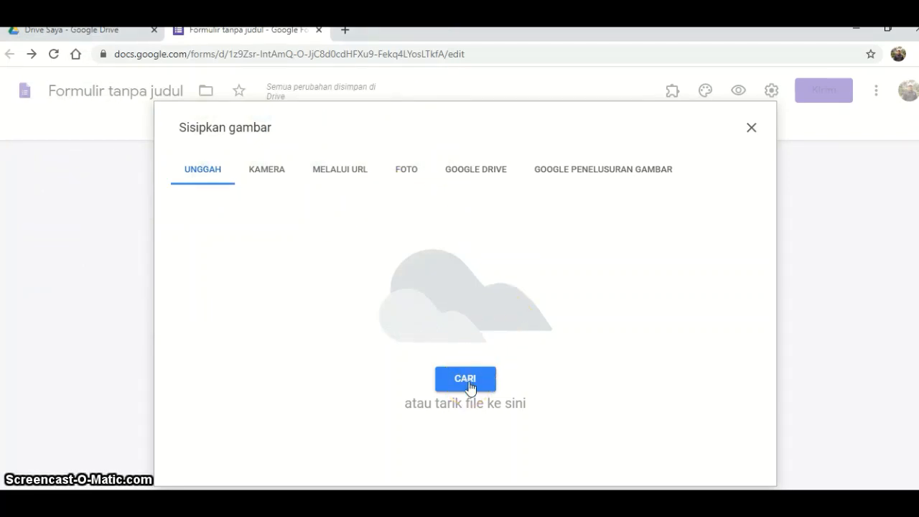
left_click(751, 127)
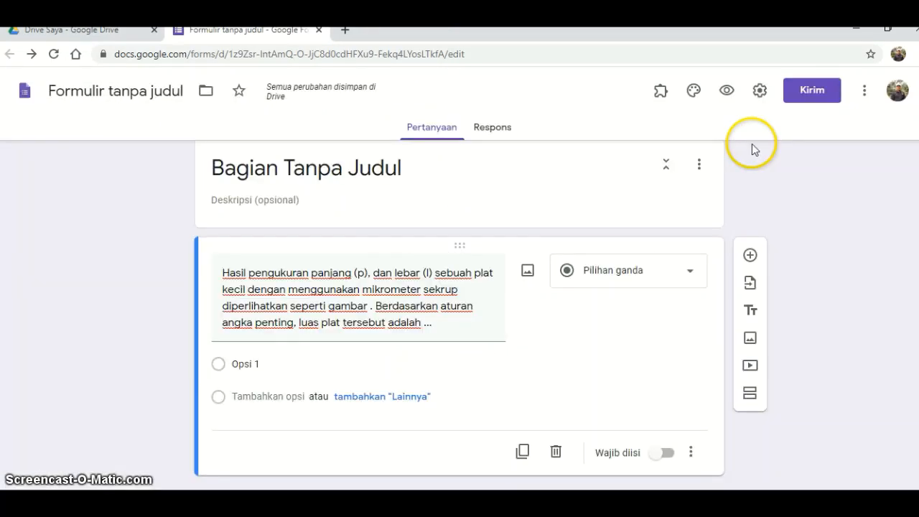
left_click(528, 276)
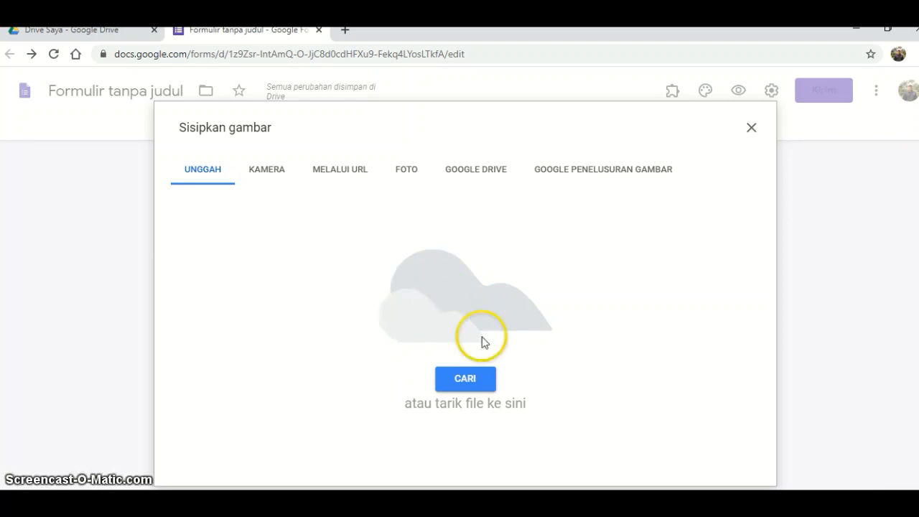
left_click(482, 383)
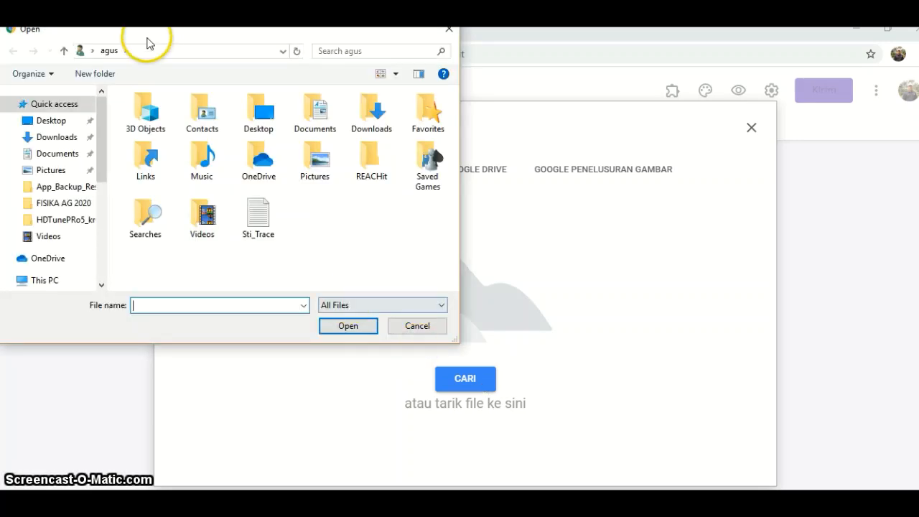
- Upload MIKROMETER SEKRUP from Documents > GAMBAR PAT as the question image
left_click(66, 155)
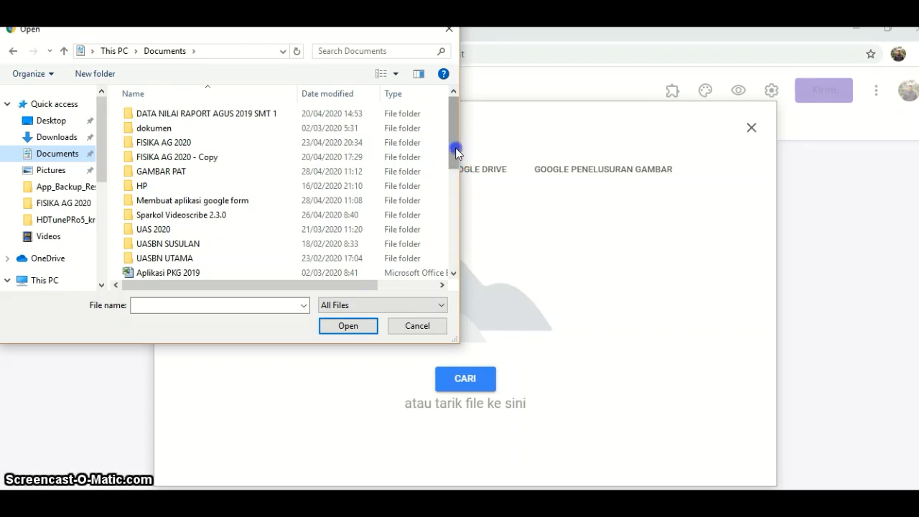
left_click_drag(455, 152, 460, 174)
left_click_drag(460, 172, 463, 143)
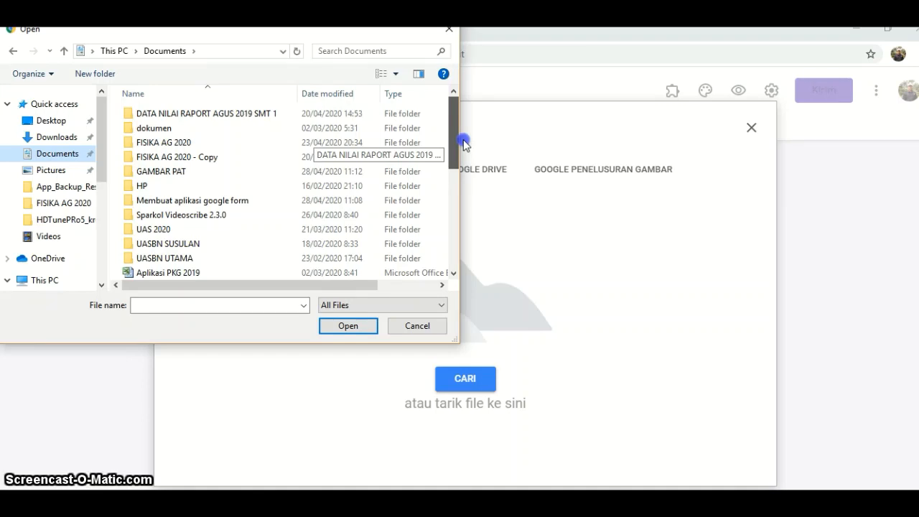
left_click(216, 177)
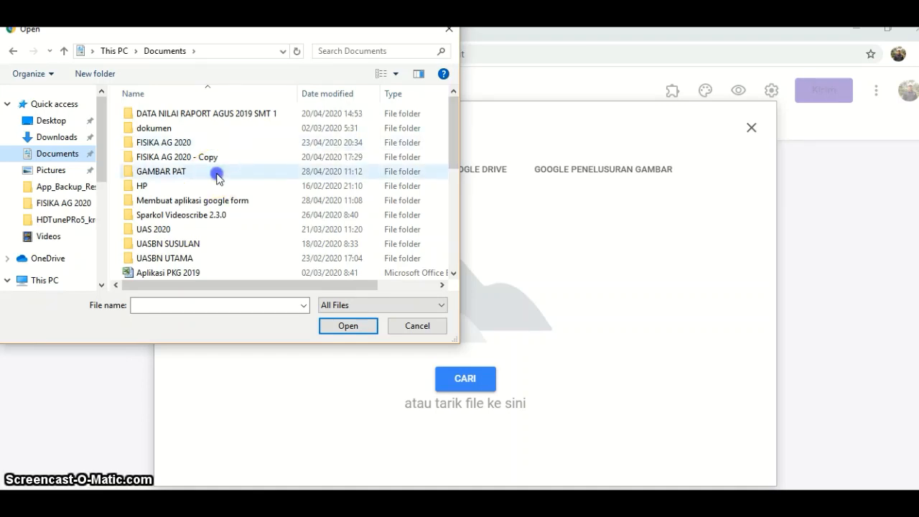
double_click(220, 179)
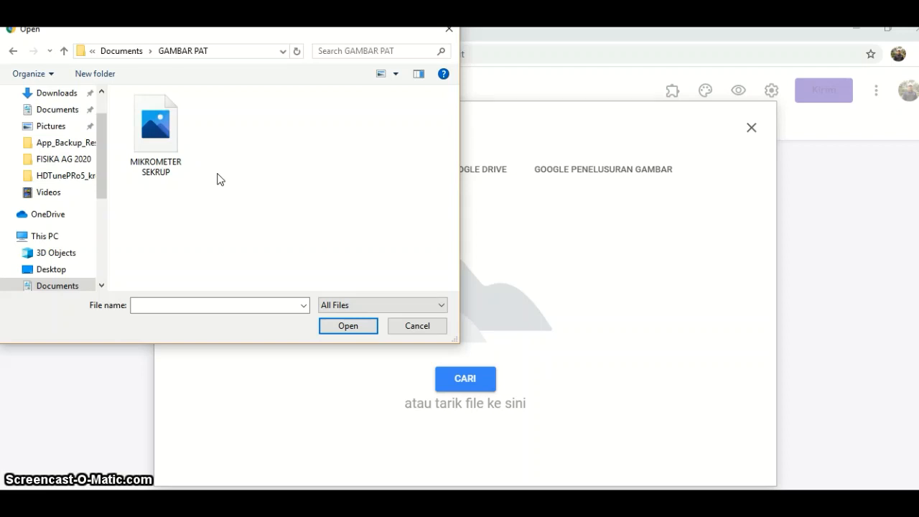
left_click(183, 152)
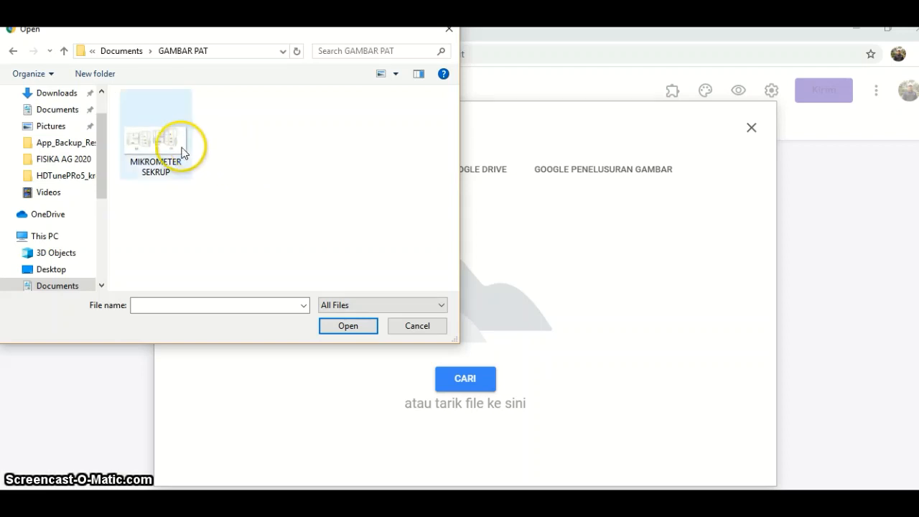
left_click(173, 147)
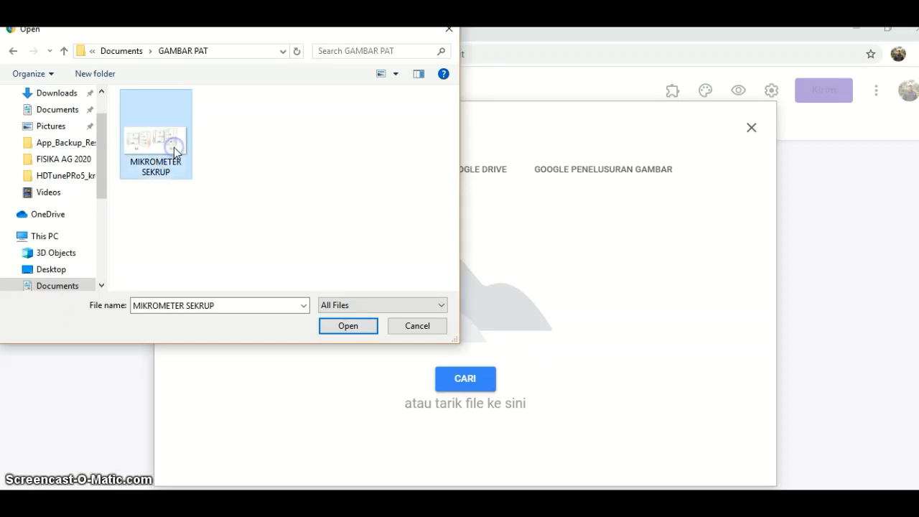
left_click(341, 324)
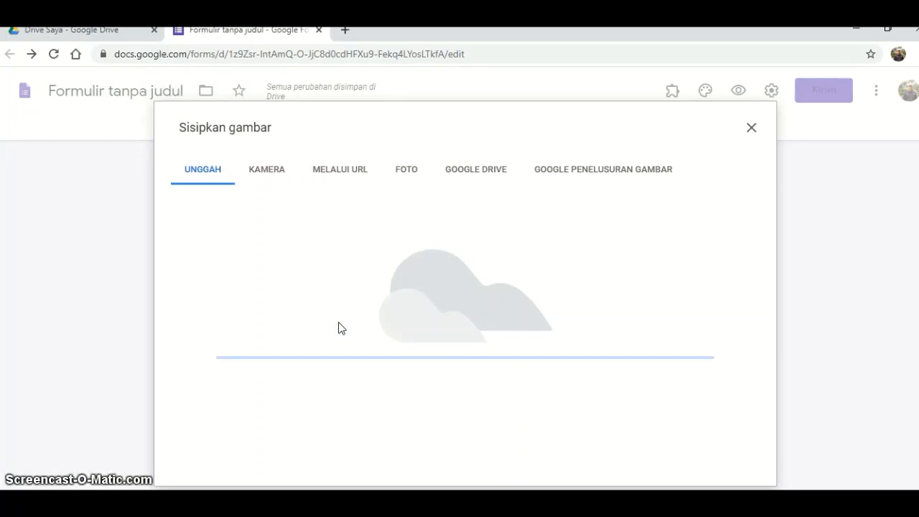
- Confirm the micrometer (p) and (l) image appears beneath the plate-area question
left_click(421, 302)
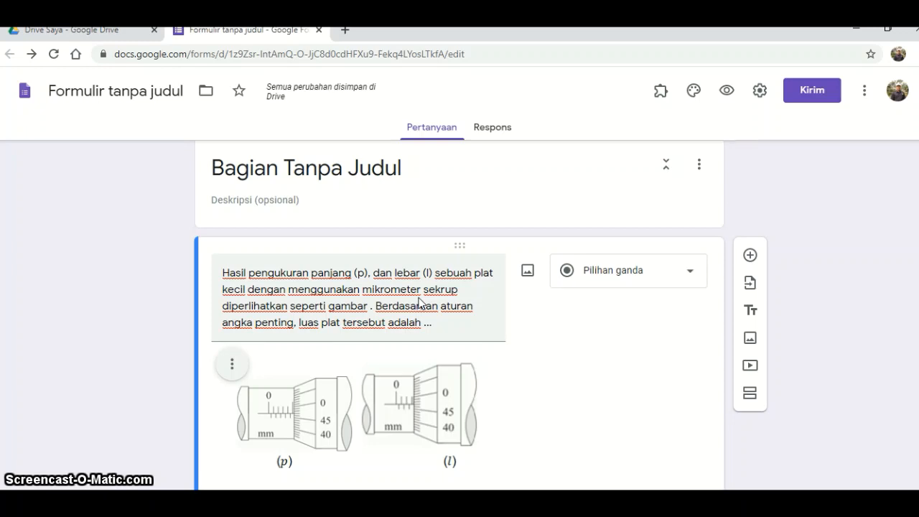
scroll(399, 315, "down", 3)
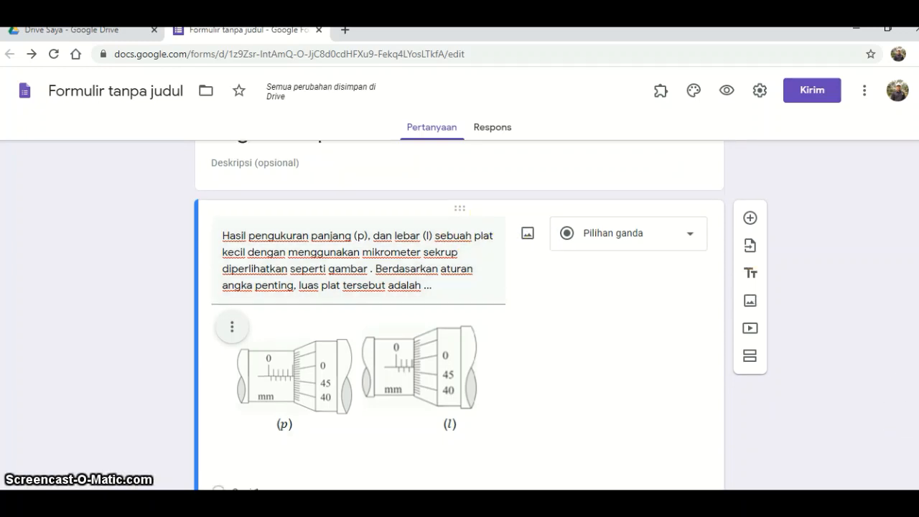
scroll(459, 315, "up", 1)
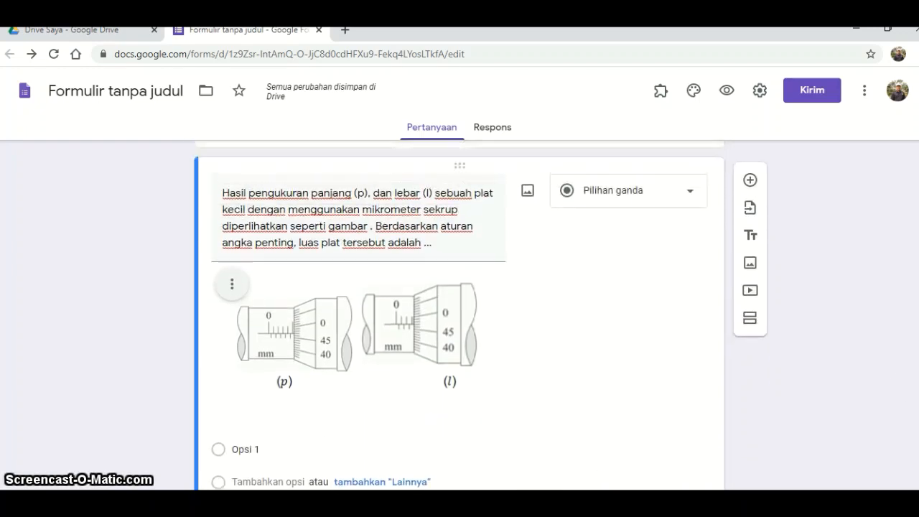
scroll(459, 315, "down", 1)
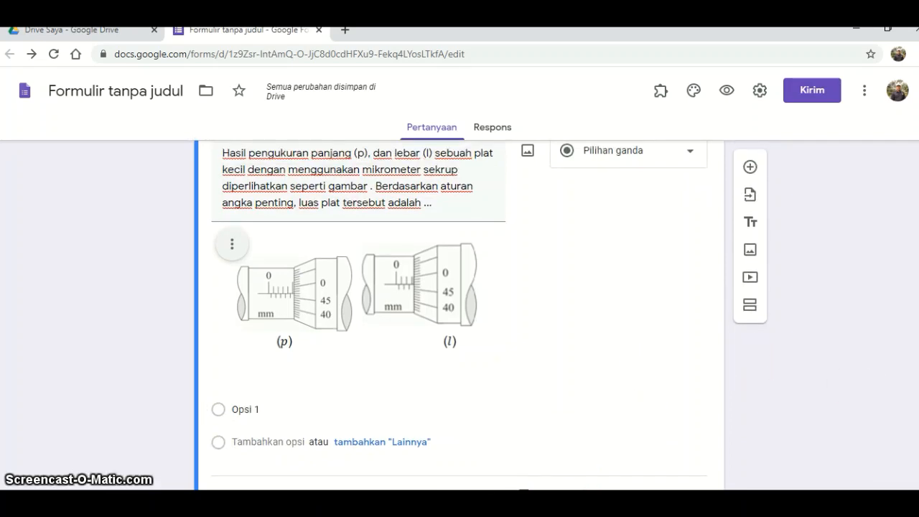
- Remove the A–E letter labels from question 1's answer choices in Word
left_click(383, 503)
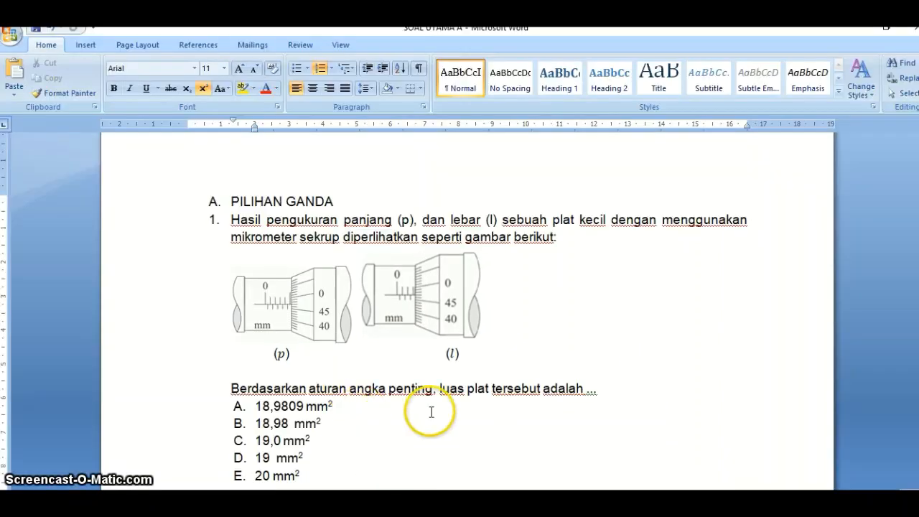
scroll(430, 412, "down", 3)
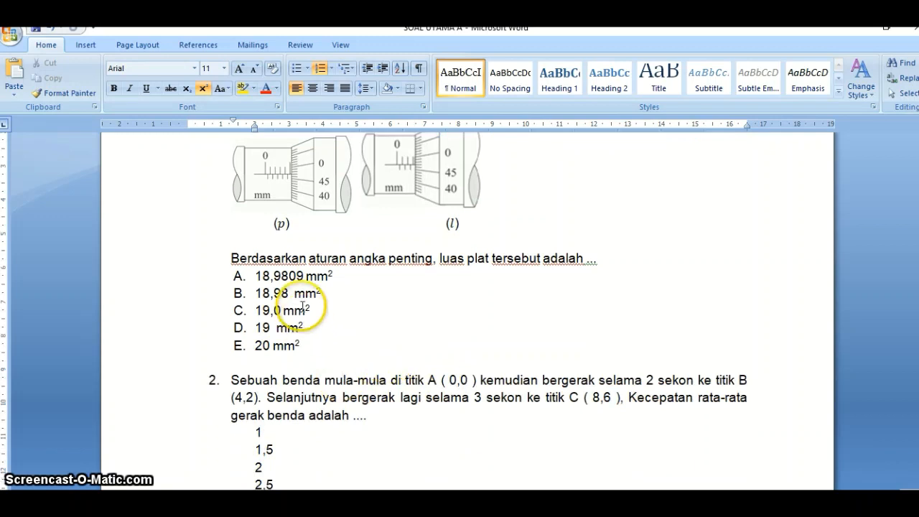
left_click(255, 275)
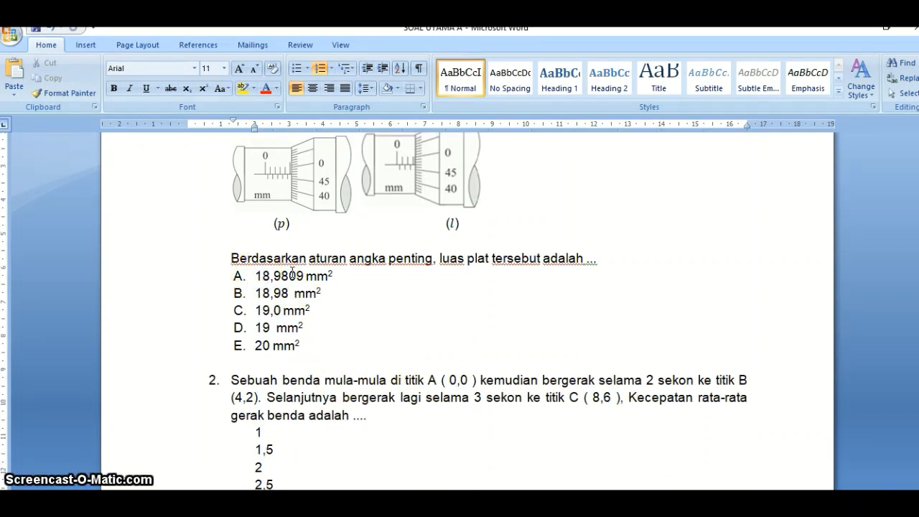
key("BackSpace")
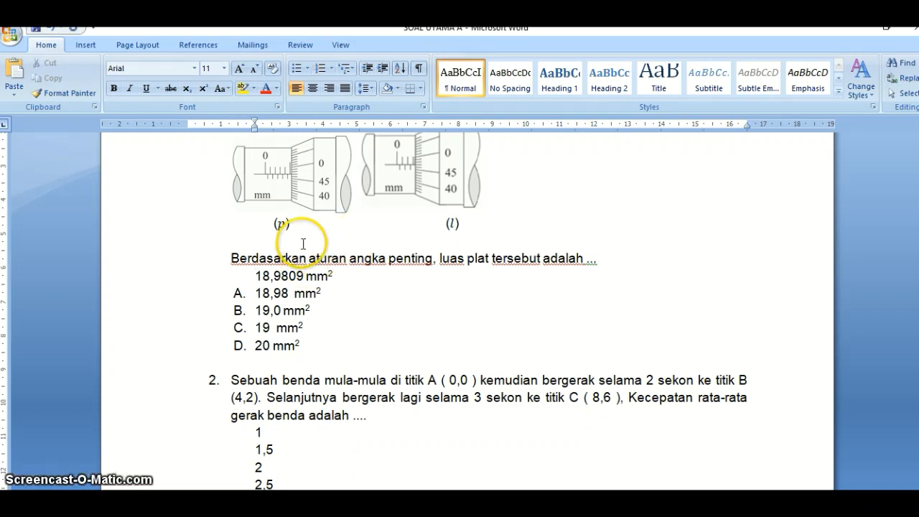
key("Down")
key("BackSpace")
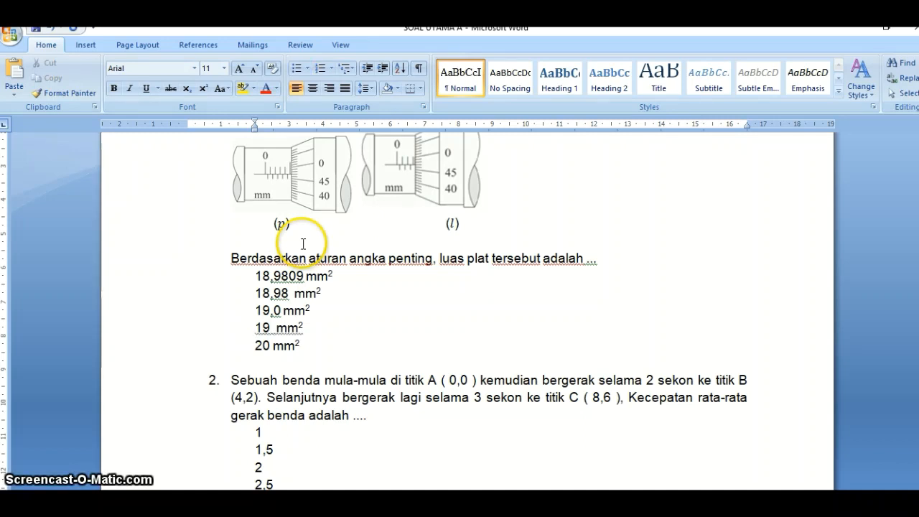
- Copy the five unlettered answer choices back to the form
left_click_drag(255, 272, 311, 346)
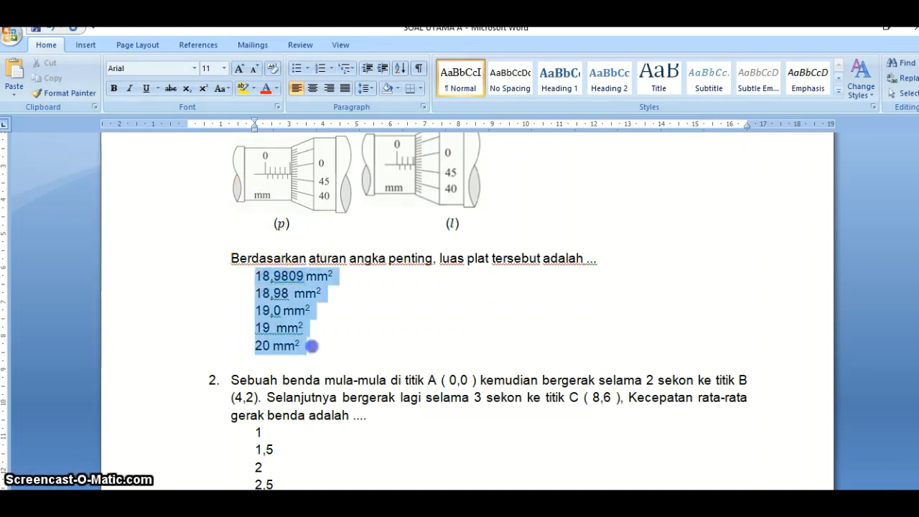
right_click(271, 316)
left_click(301, 340)
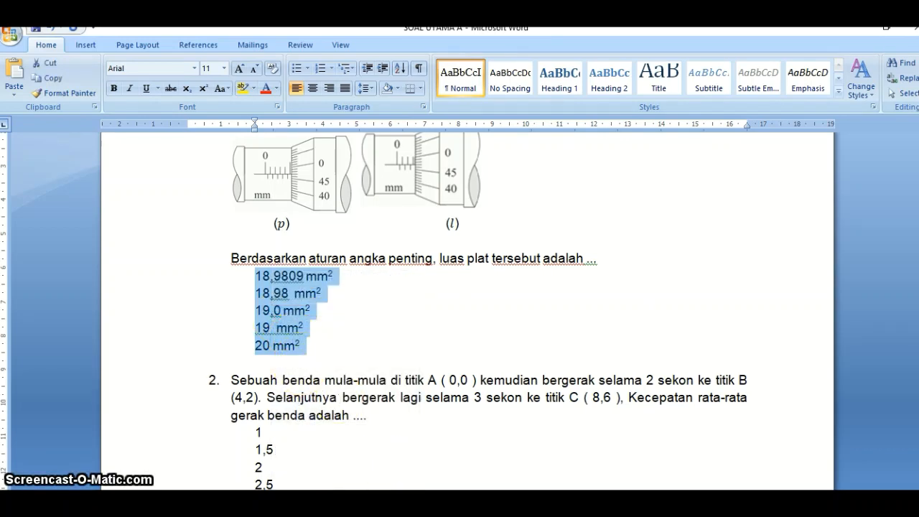
left_click(451, 504)
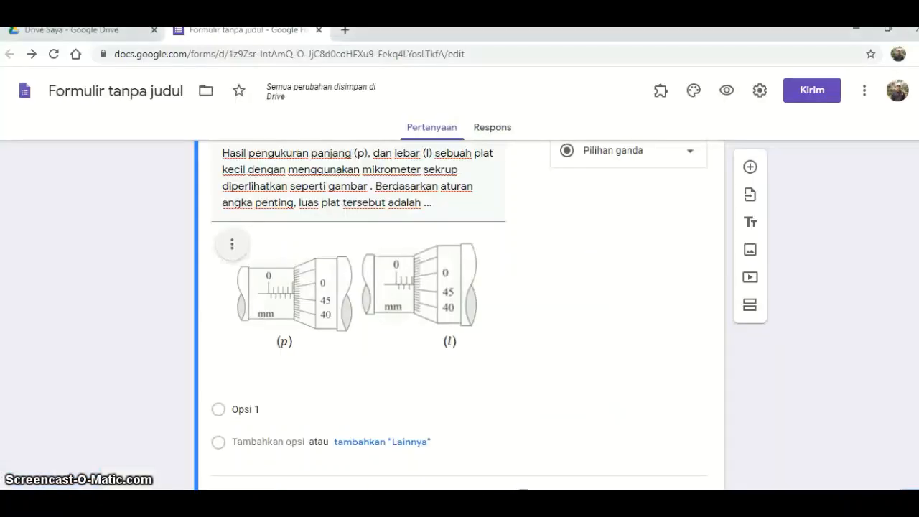
- Paste the five answer choices, 18,9809 to 20 mm2, into the plate-area question
left_click(252, 408)
right_click(258, 409)
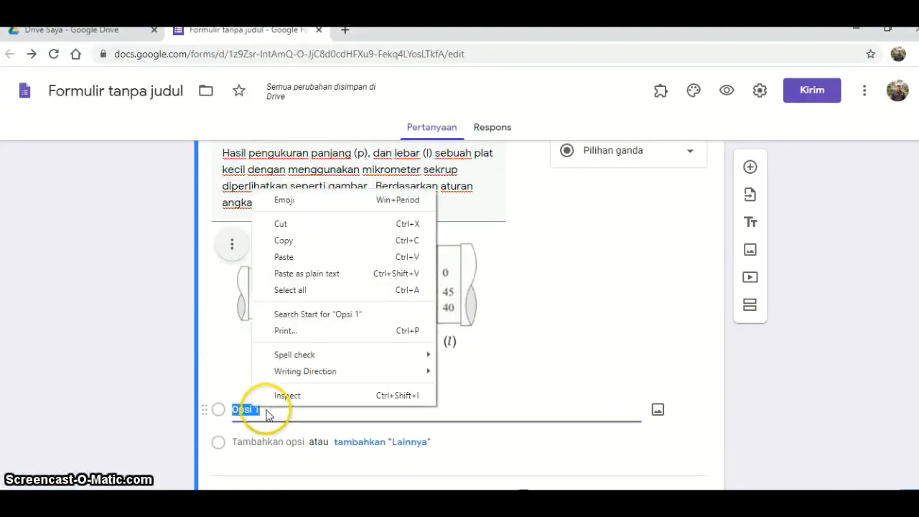
left_click(287, 256)
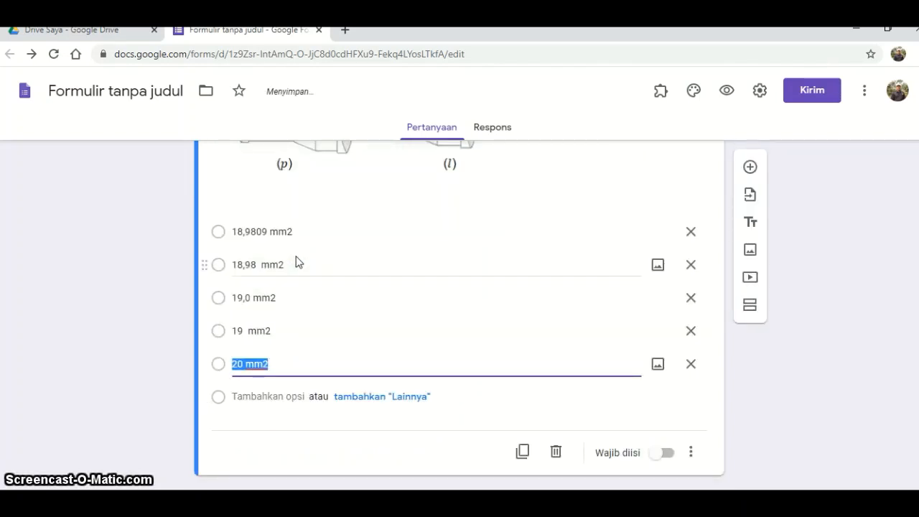
left_click(453, 460)
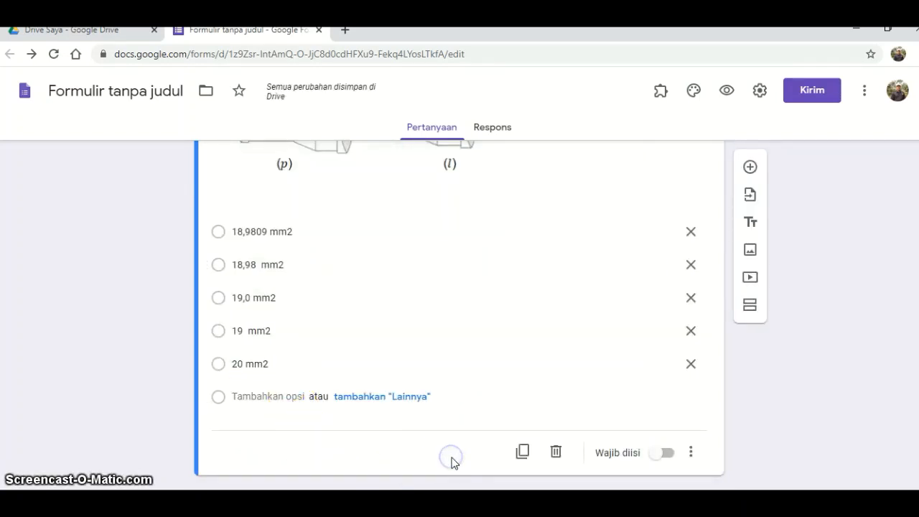
- Make the plate-area question required with shuffled answer order
left_click(673, 455)
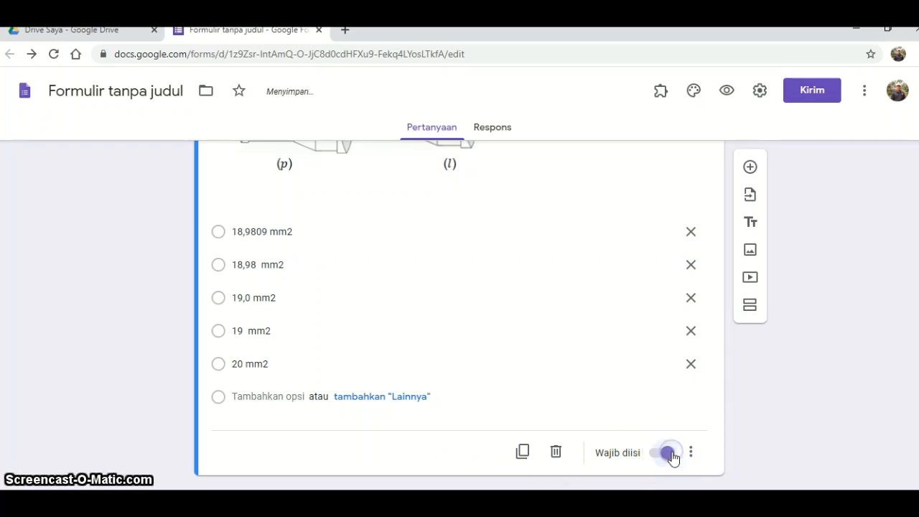
left_click(689, 453)
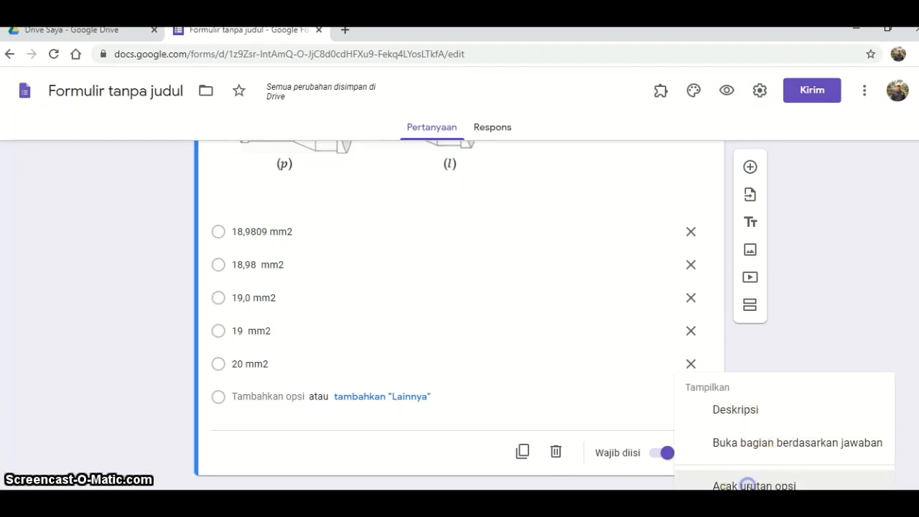
left_click(747, 484)
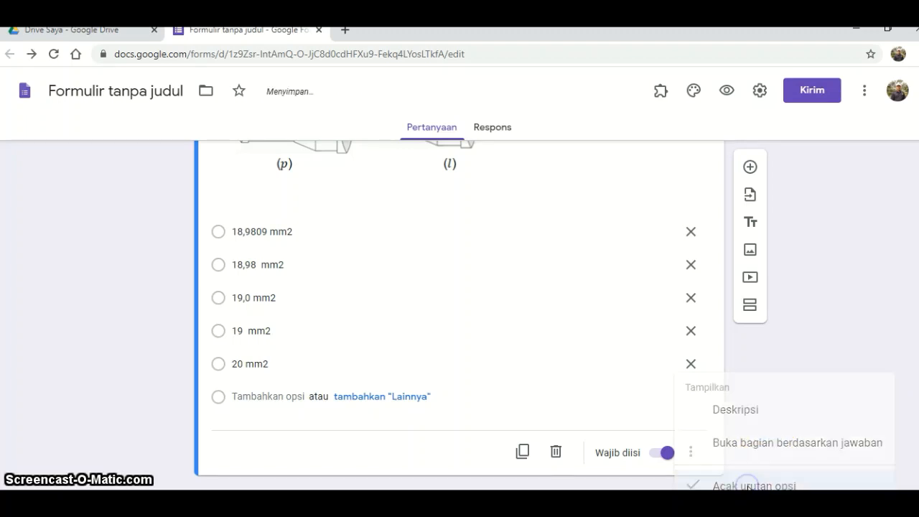
left_click(254, 450)
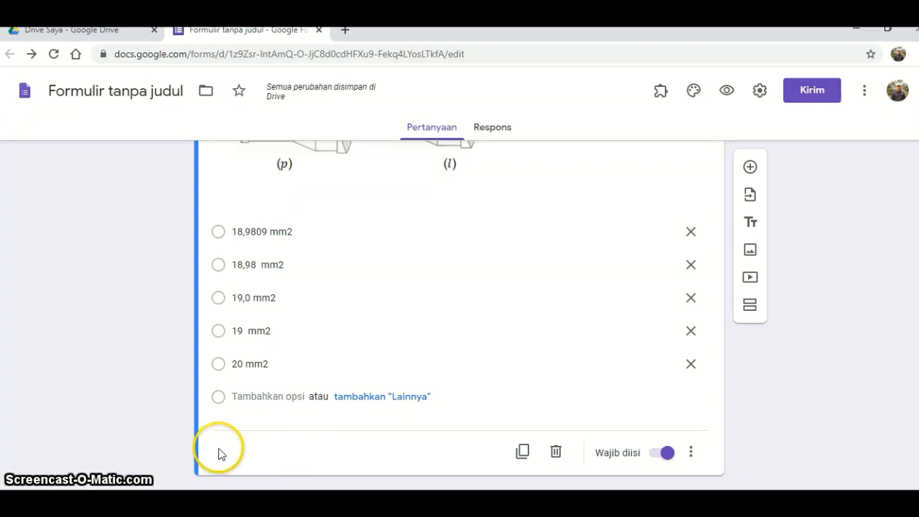
- Add a new blank question below the plate-area question
scroll(256, 434, "up", 1)
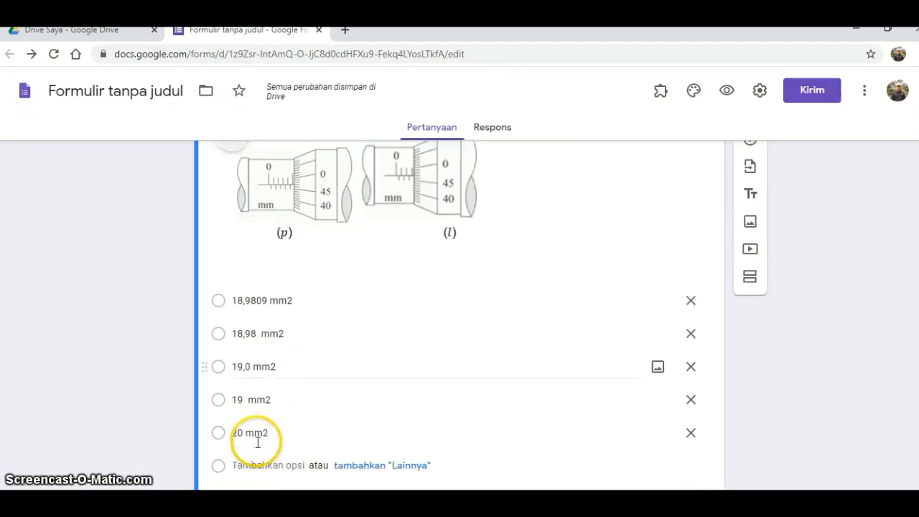
scroll(256, 439, "down", 1)
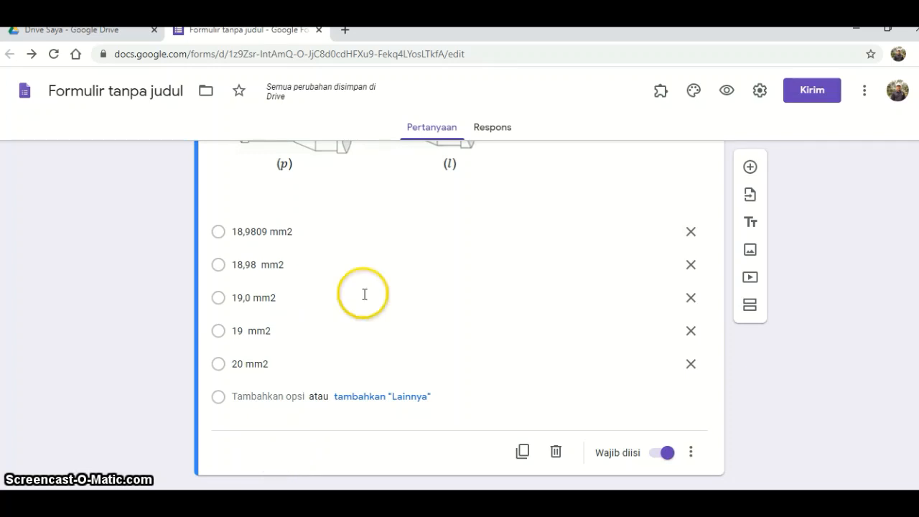
scroll(425, 320, "up", 2)
scroll(423, 322, "up", 2)
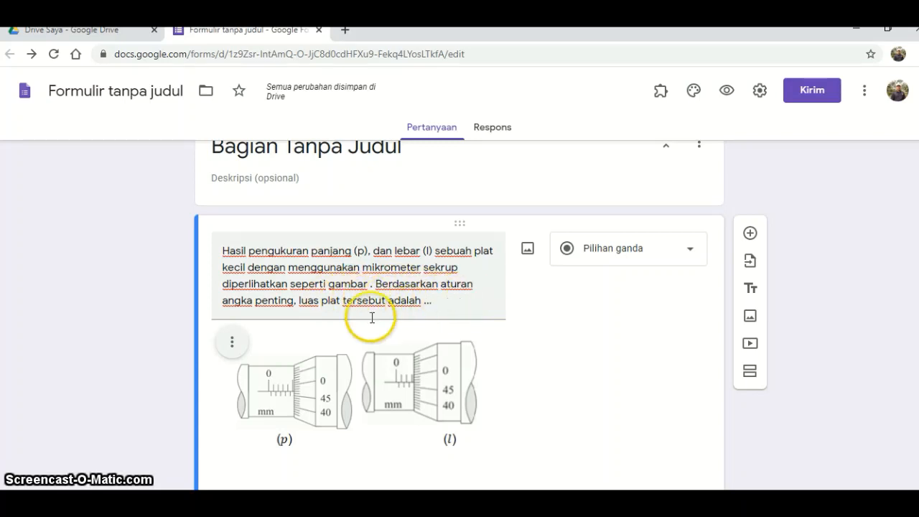
scroll(473, 344, "down", 2)
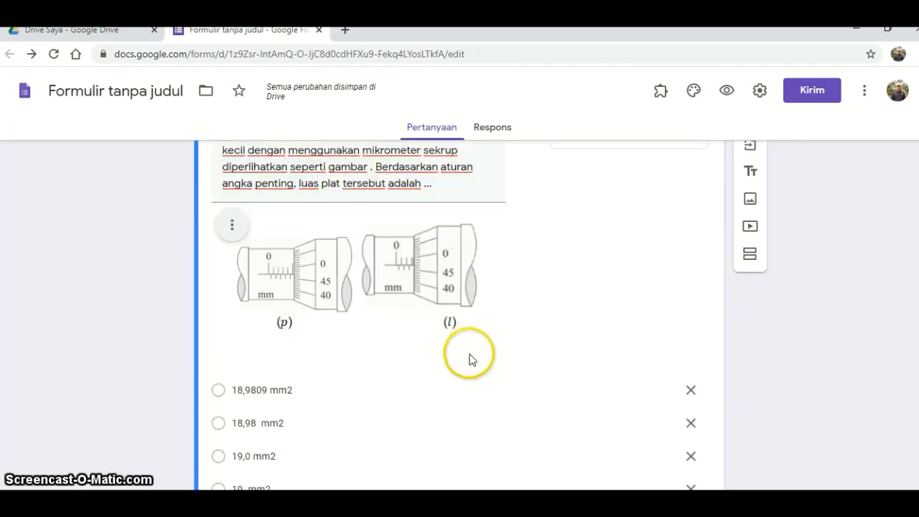
scroll(378, 444, "down", 2)
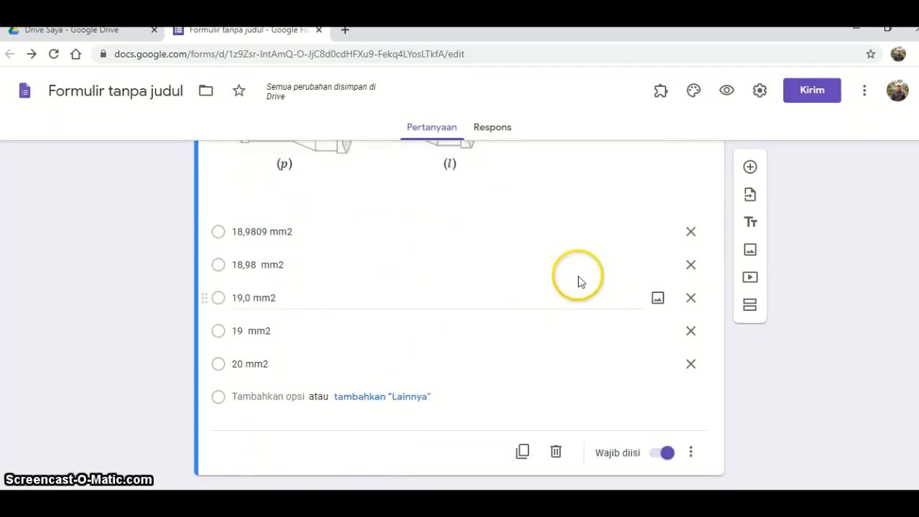
left_click(750, 168)
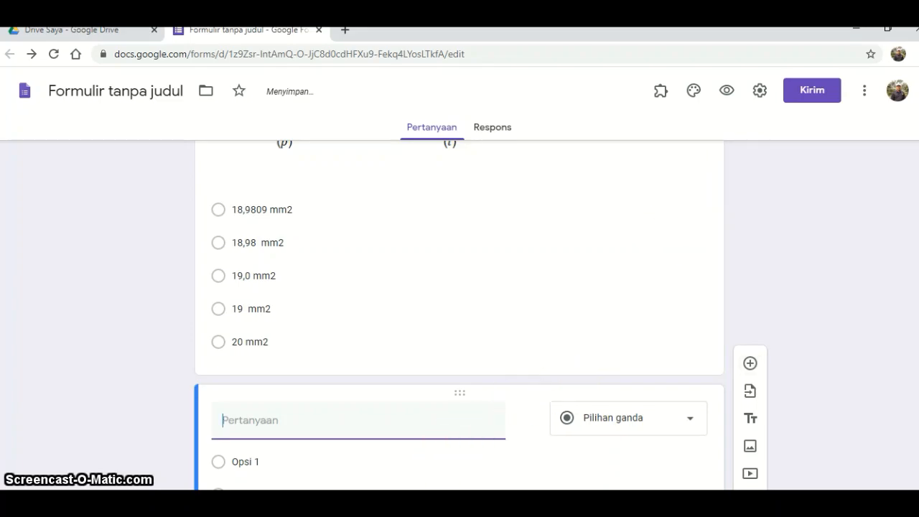
key("alt+Tab")
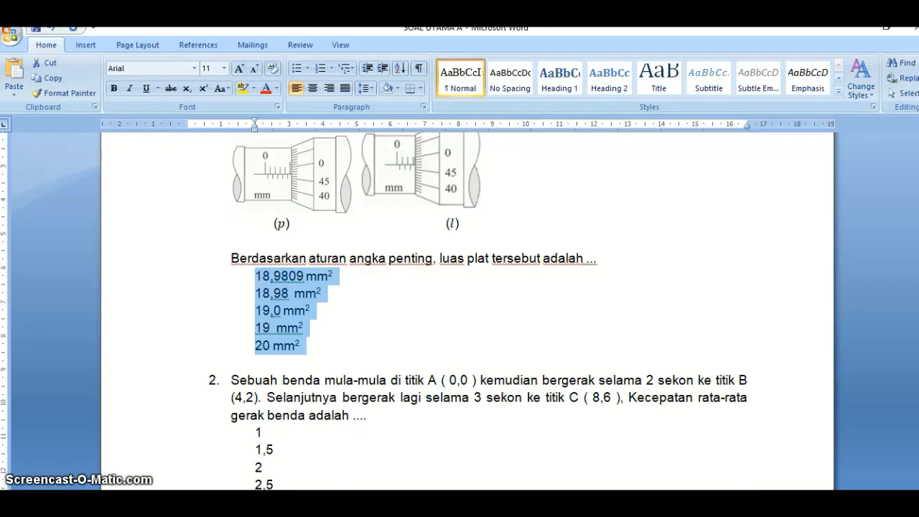
- Copy question 2's paragraph about an object's average velocity from A to C
left_click(436, 432)
left_click_drag(229, 380, 366, 408)
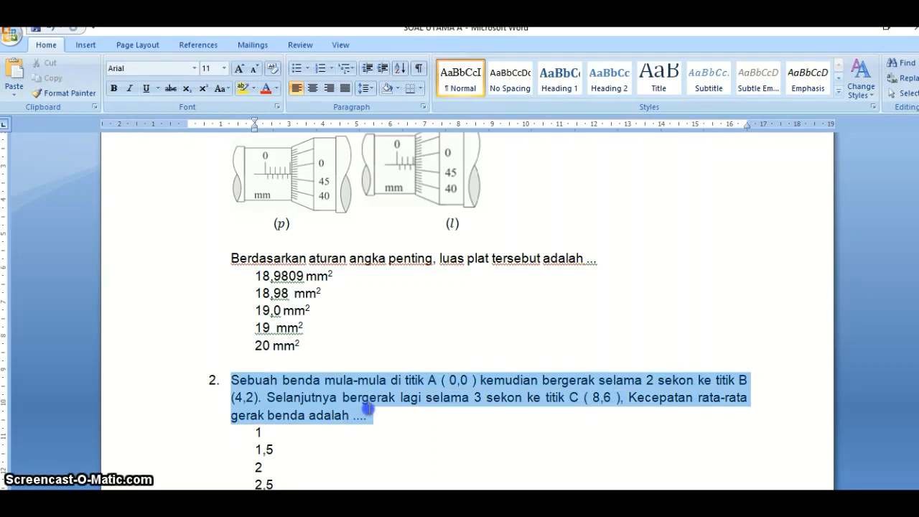
right_click(330, 402)
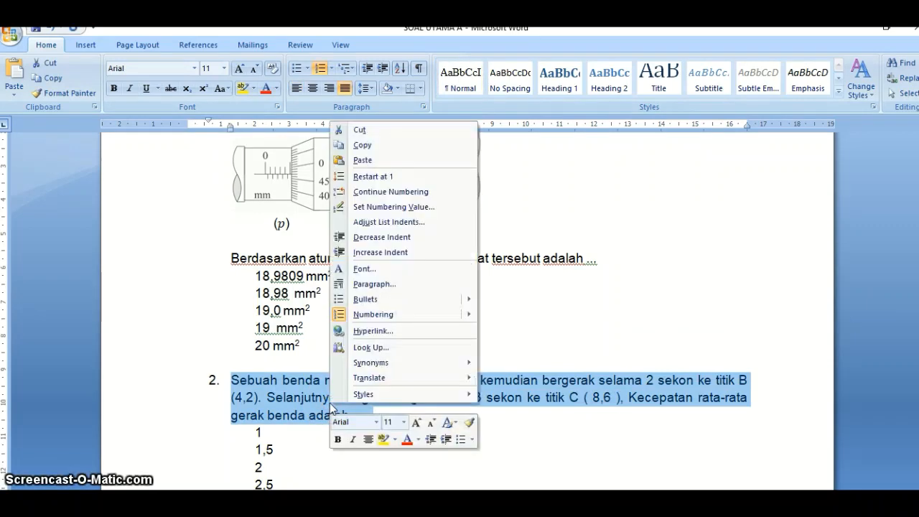
left_click(374, 145)
key("alt+Tab")
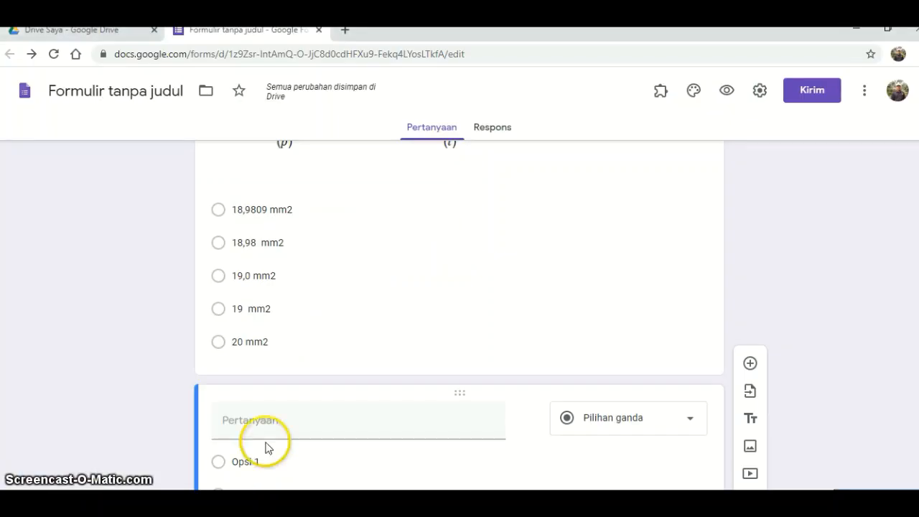
- Paste question 2's text into the new question and delete its leading '2.' numbering
left_click(239, 424)
right_click(246, 428)
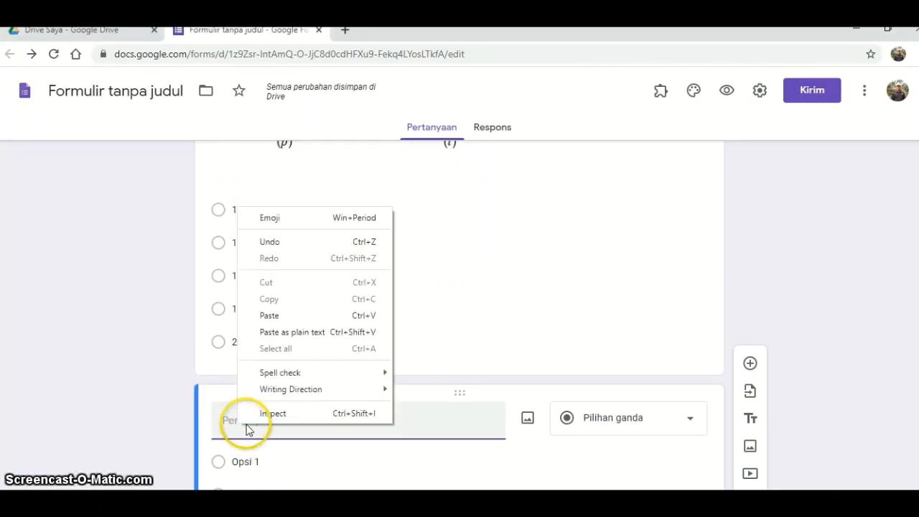
left_click(267, 315)
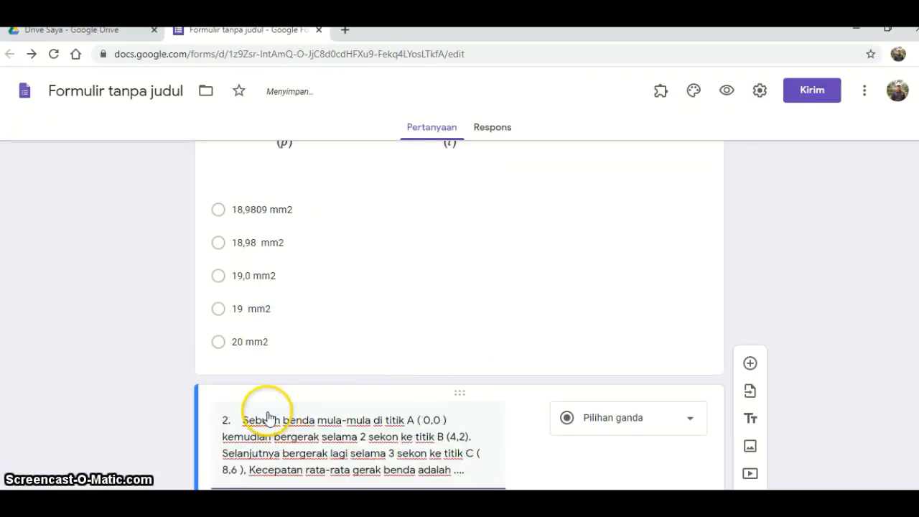
left_click(242, 421)
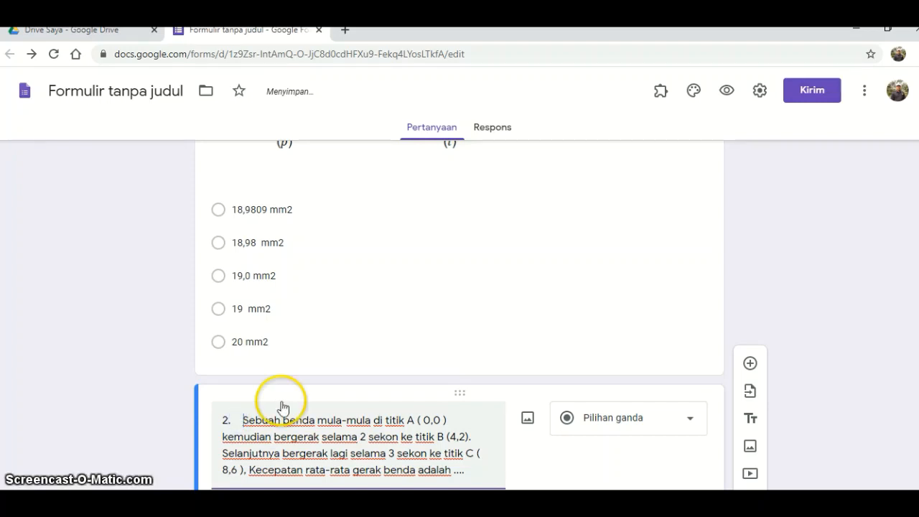
key("BackSpace")
key("BackSpace")
key("BackSpace")
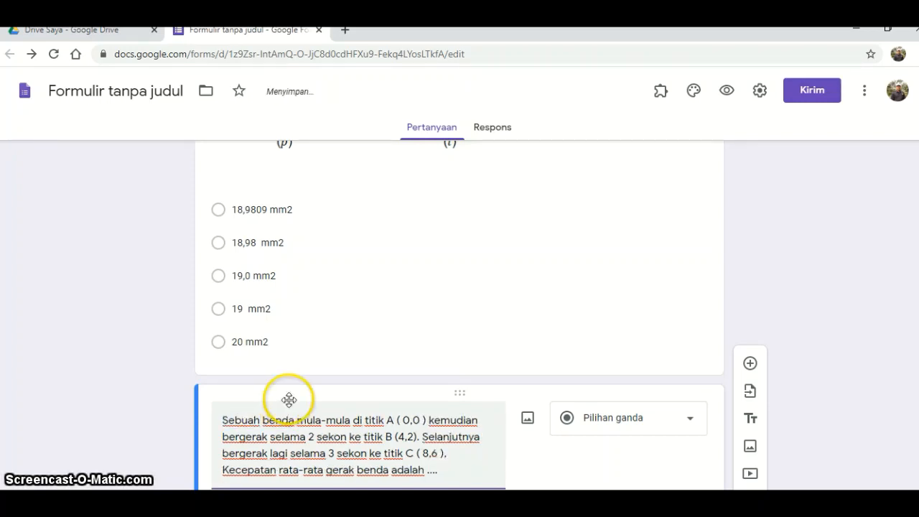
scroll(287, 398, "down", 2)
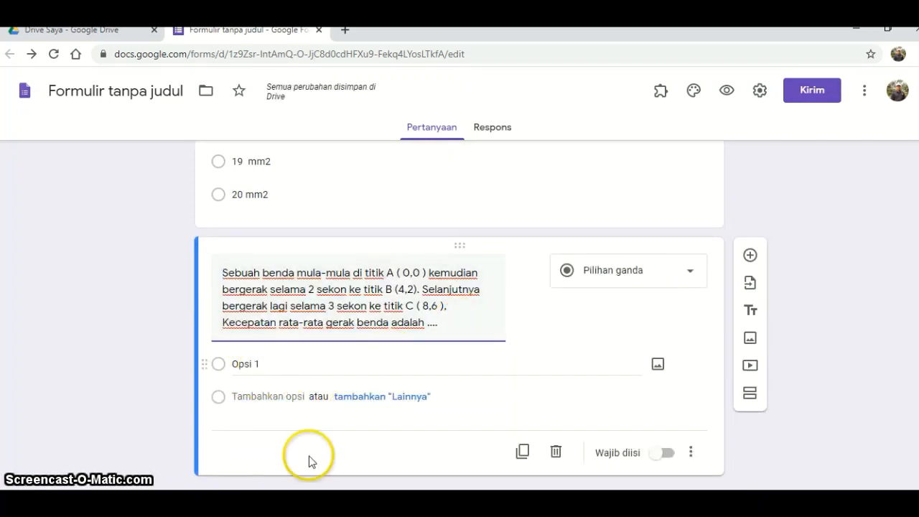
mouse_move(416, 504)
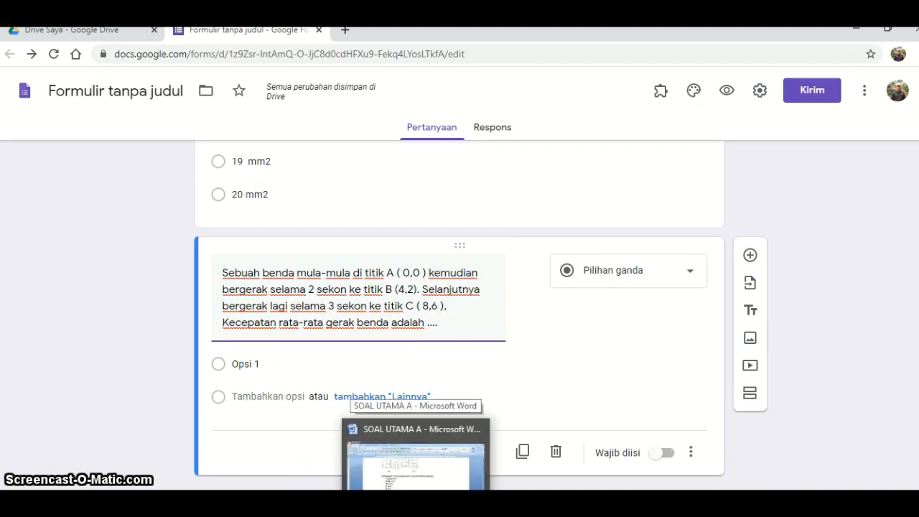
left_click(415, 456)
- Copy question 2's answer values 1, 1,5, 2, 2,5 and 4,75 from the Word document
left_click(361, 435)
scroll(361, 435, "down", 3)
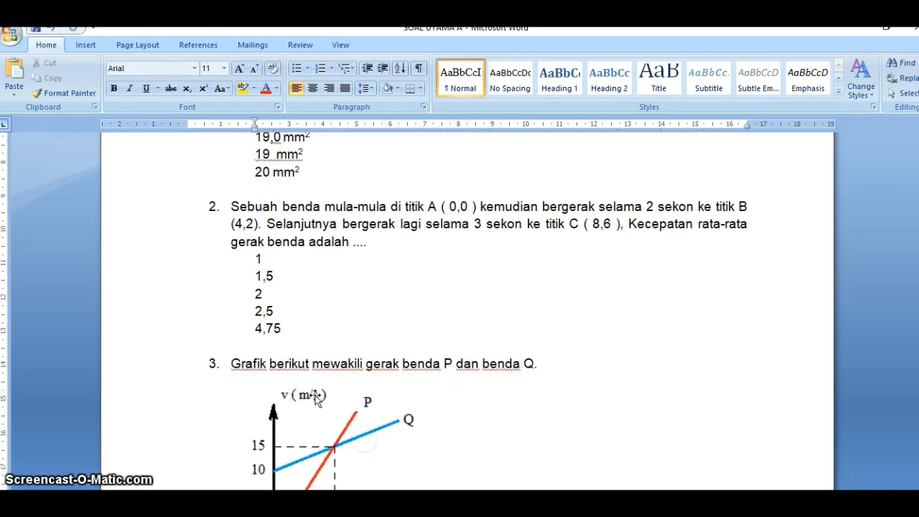
left_click_drag(252, 257, 300, 330)
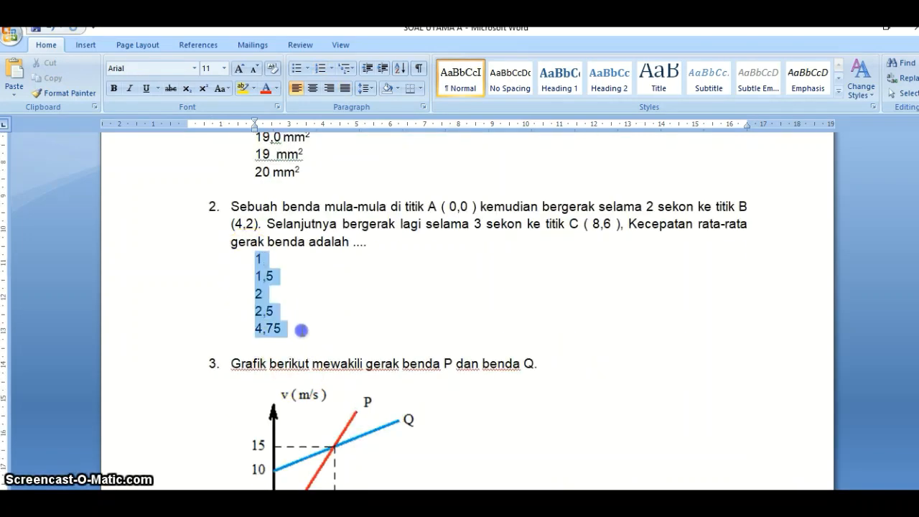
right_click(268, 311)
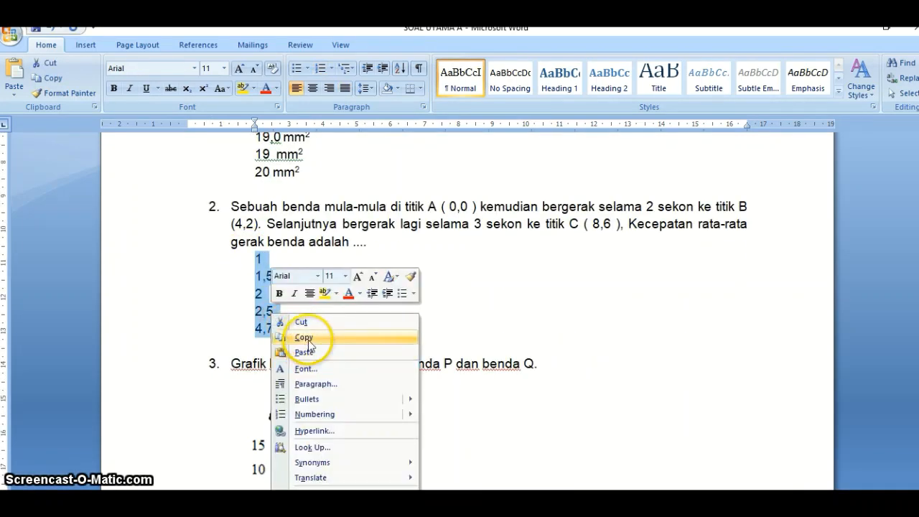
left_click(307, 338)
key("alt+Tab")
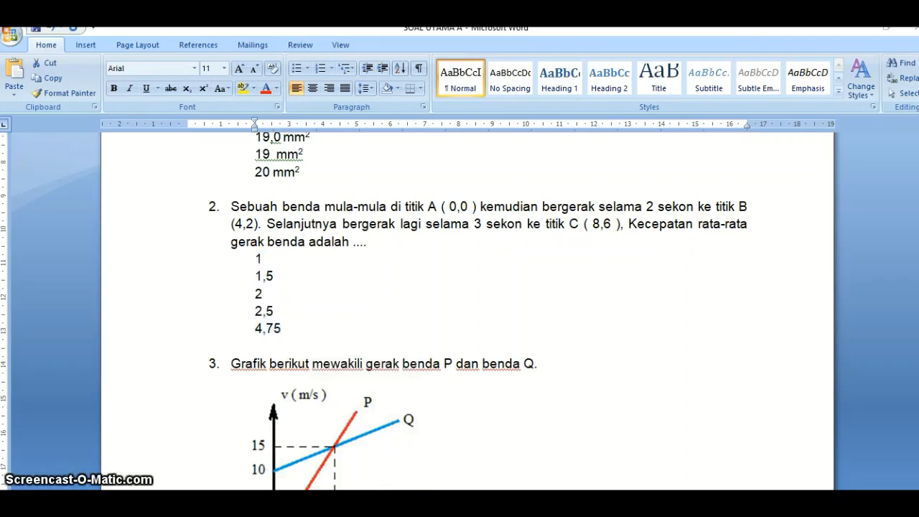
- Paste the five answer values 1 to 4,75 over the Opsi 1 placeholder
left_click(220, 366)
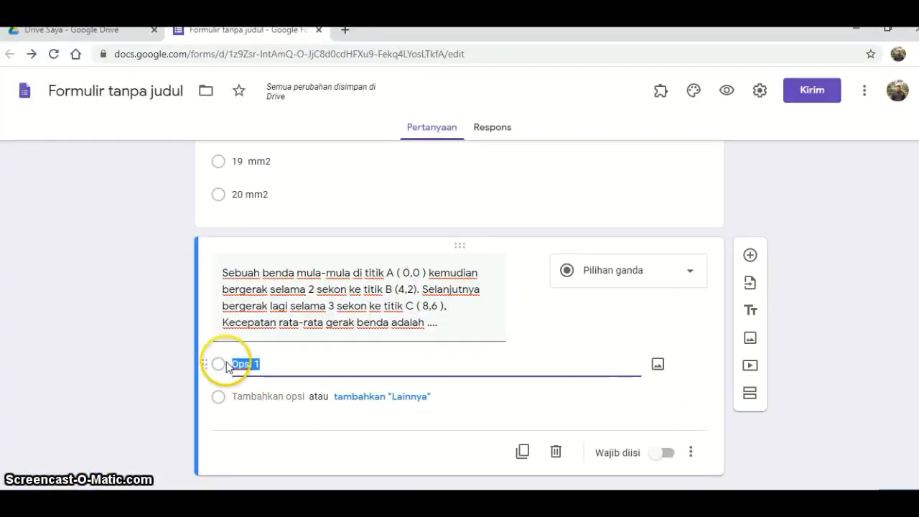
right_click(251, 365)
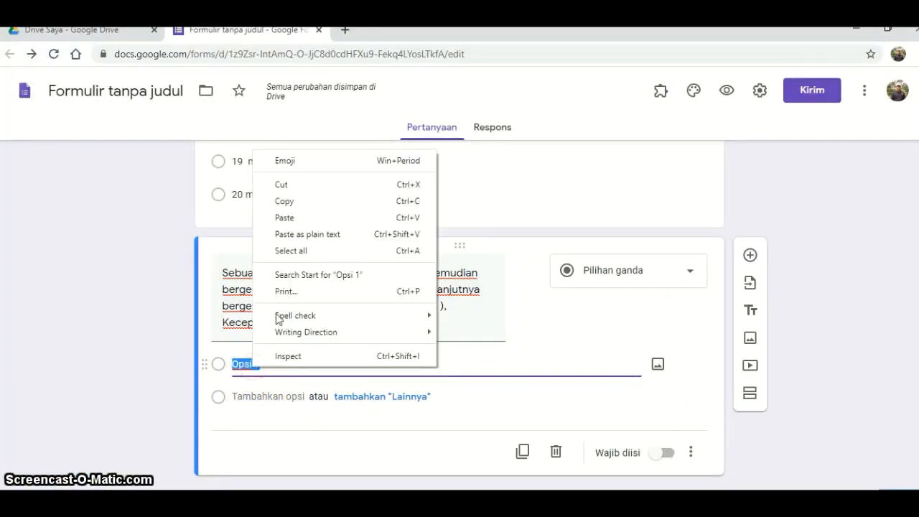
left_click(281, 217)
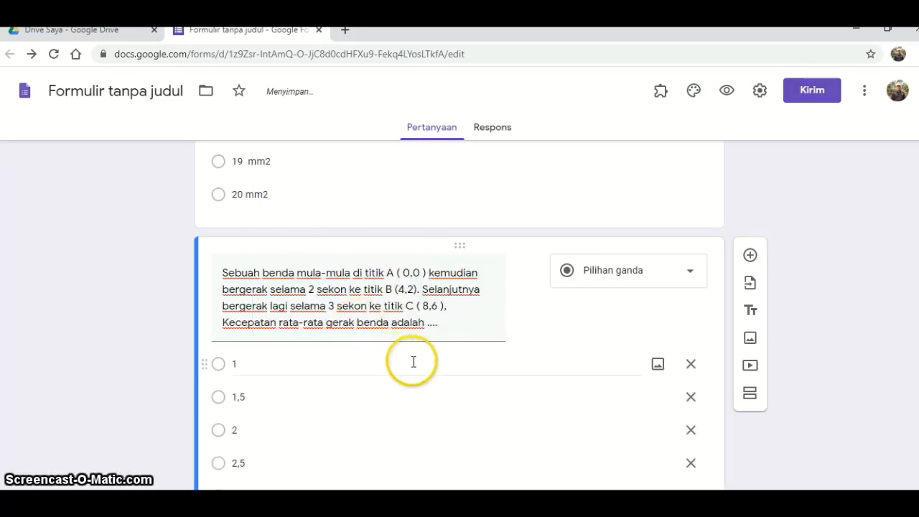
- Switch on Wajib diisi for the velocity question and duplicate it
scroll(414, 363, "down", 2)
left_click(666, 453)
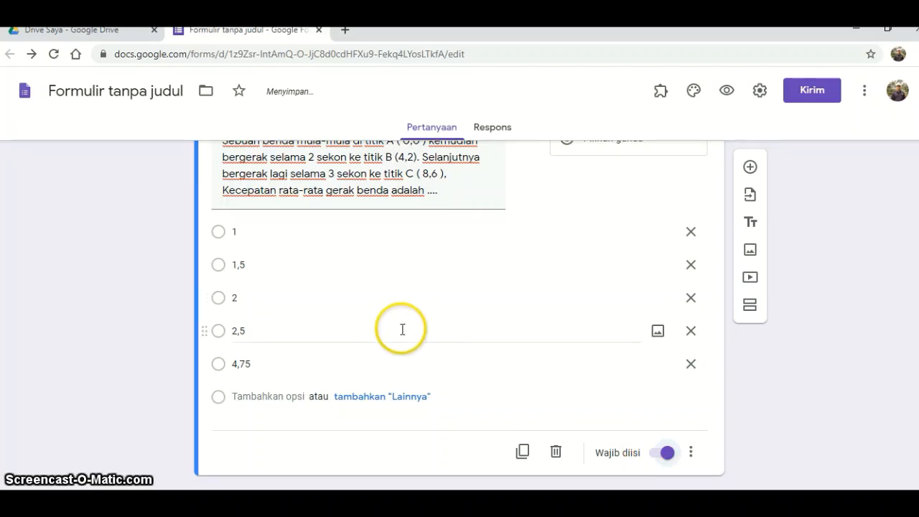
scroll(469, 335, "up", 5)
scroll(475, 339, "up", 8)
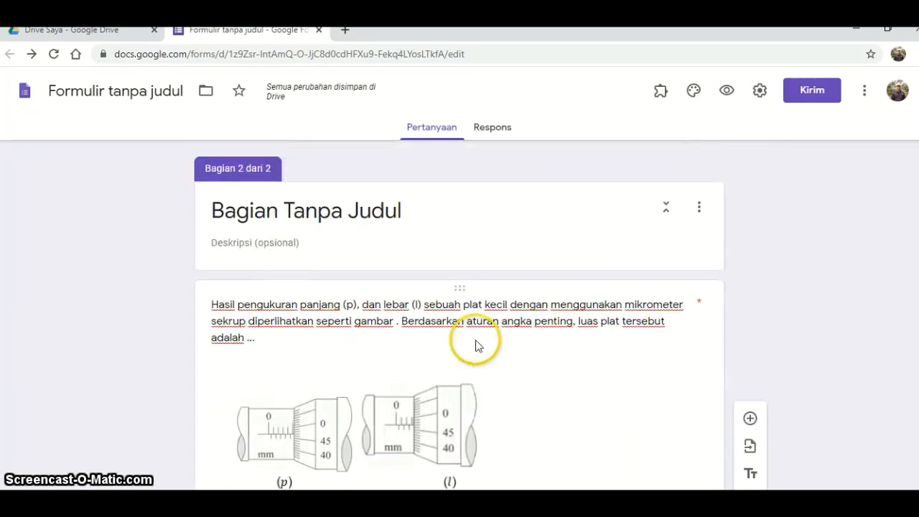
scroll(475, 339, "down", 5)
scroll(477, 340, "down", 8)
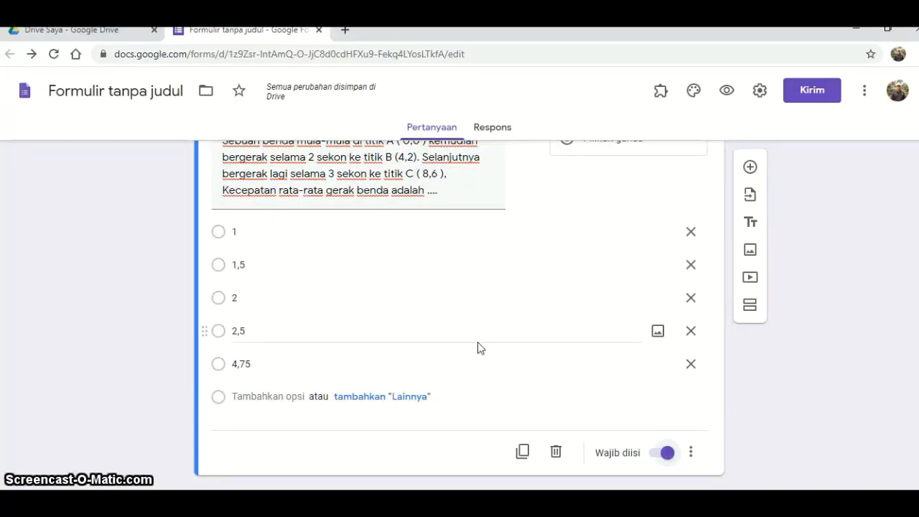
scroll(477, 345, "up", 2)
scroll(477, 342, "down", 2)
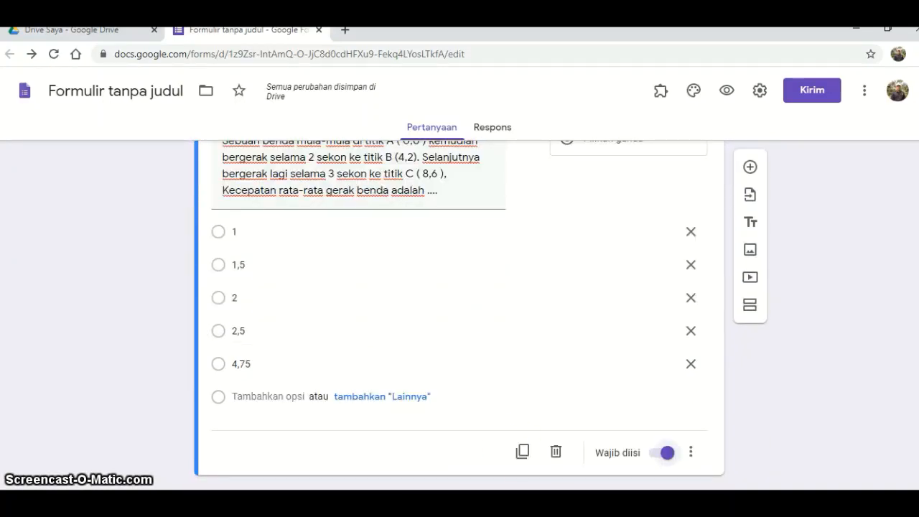
left_click(521, 452)
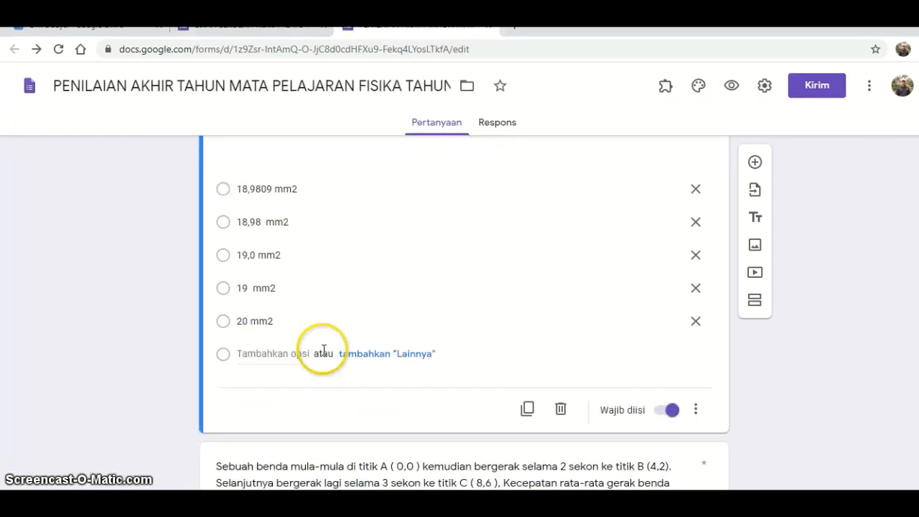
scroll(371, 352, "up", 5)
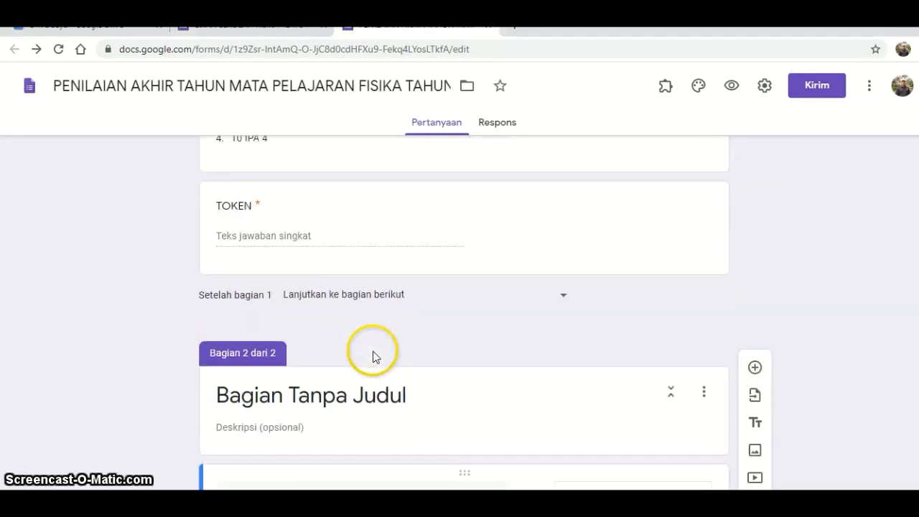
- Replace Section 2's 'Bagian Tanpa Judul' title with 'Pilihlah jawaban yang'
scroll(373, 353, "down", 3)
scroll(374, 353, "up", 2)
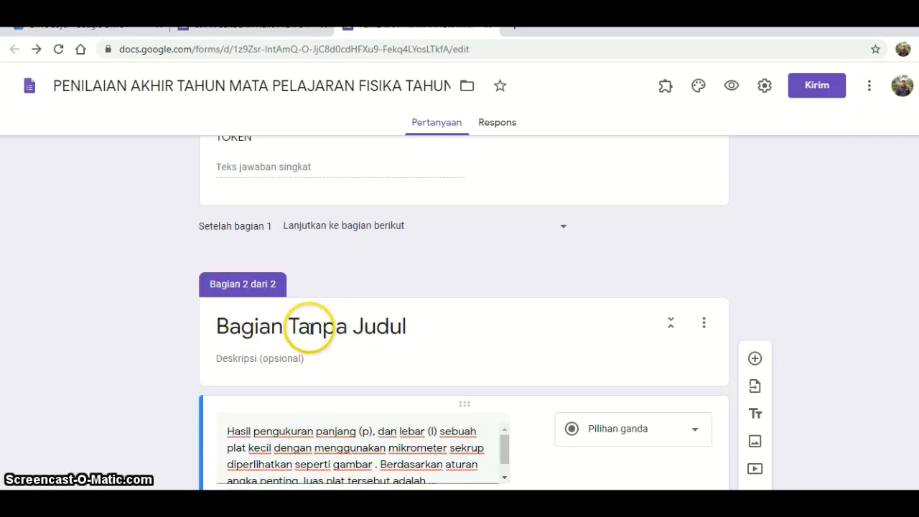
left_click(416, 330)
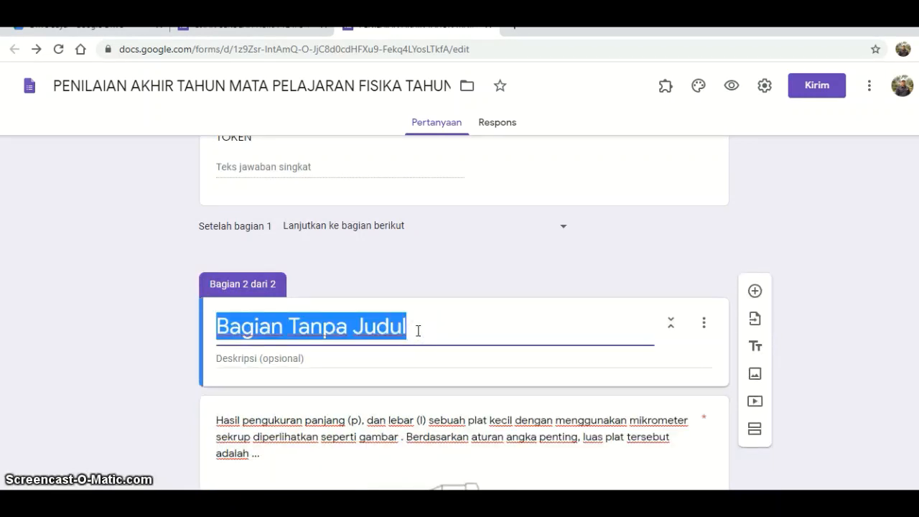
key("BackSpace")
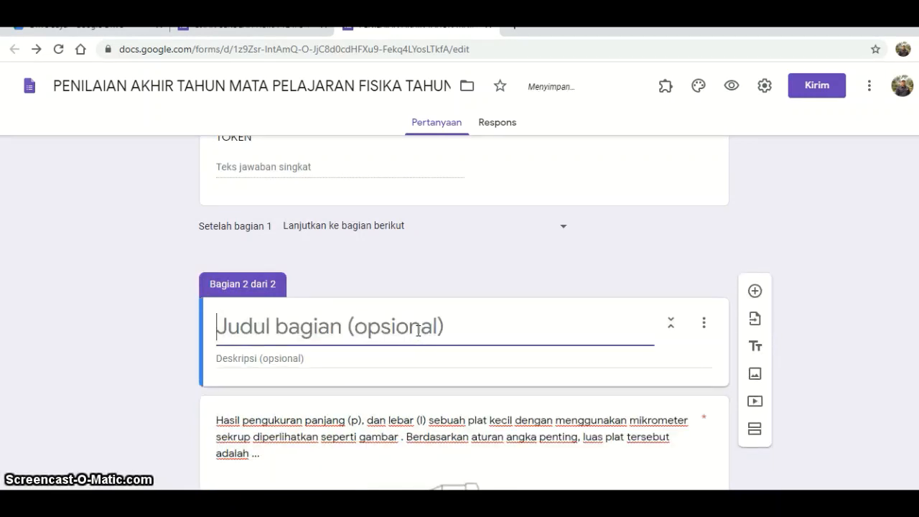
type("plL")
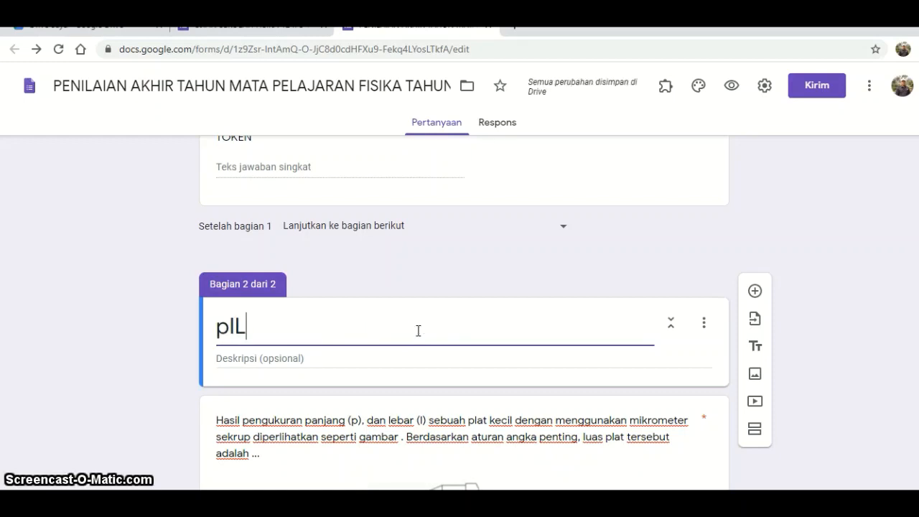
type("IHLA")
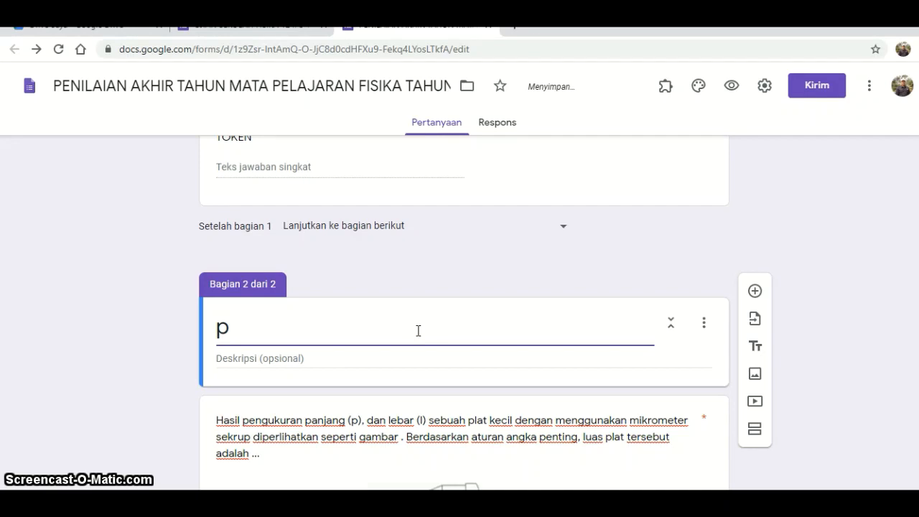
key("BackSpace")
type("Pil")
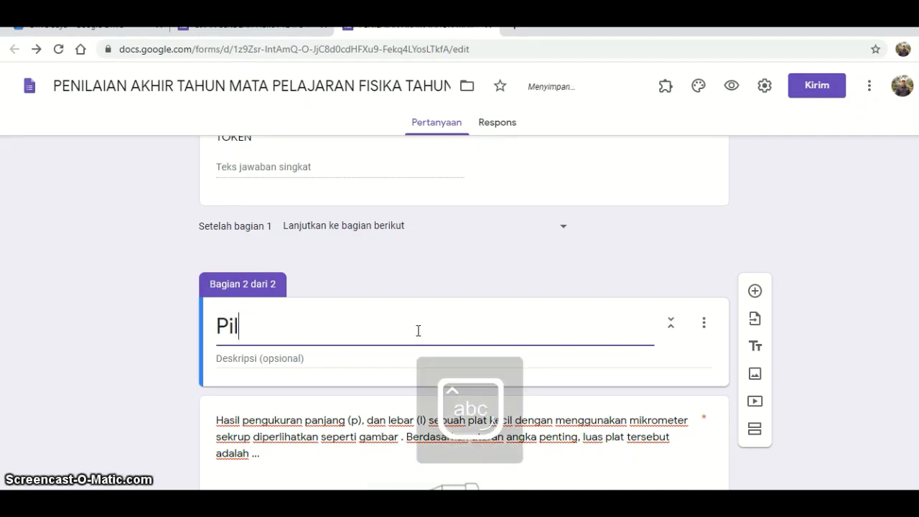
type("ihlah jawaban y")
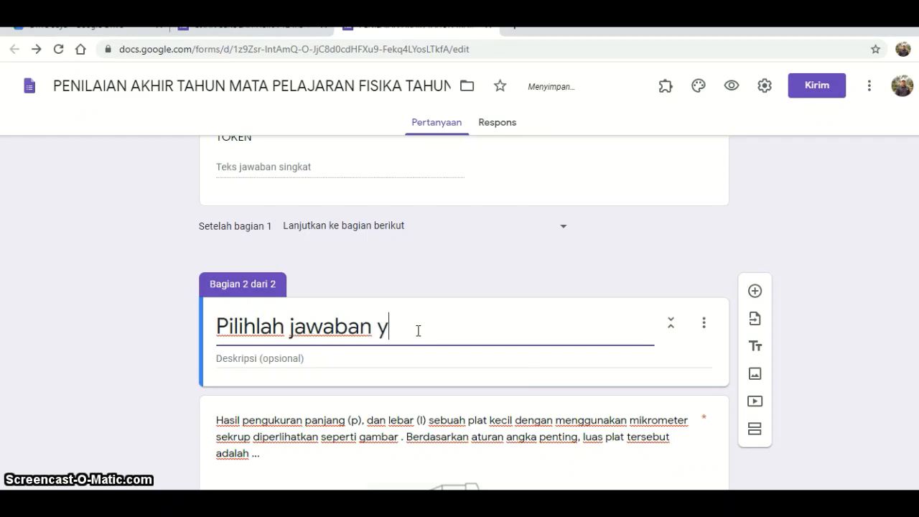
type("ang benar")
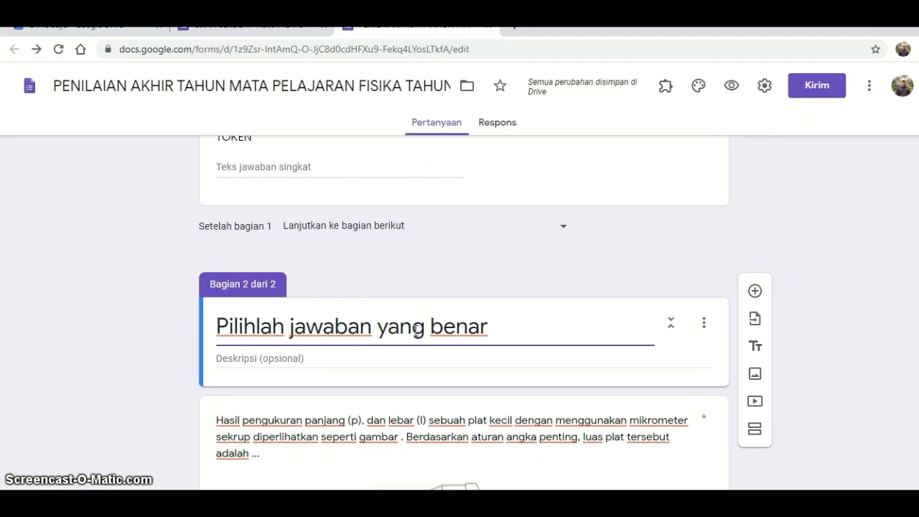
scroll(373, 396, "down", 2)
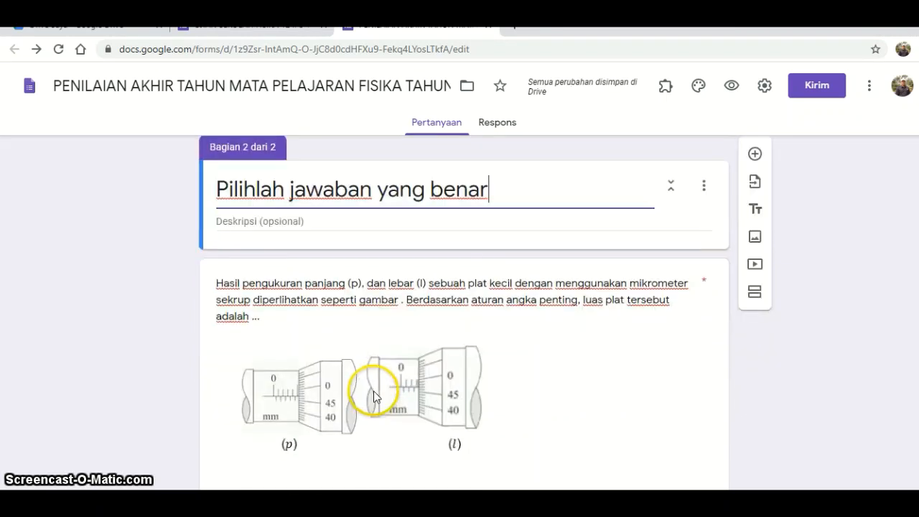
scroll(371, 322, "down", 7)
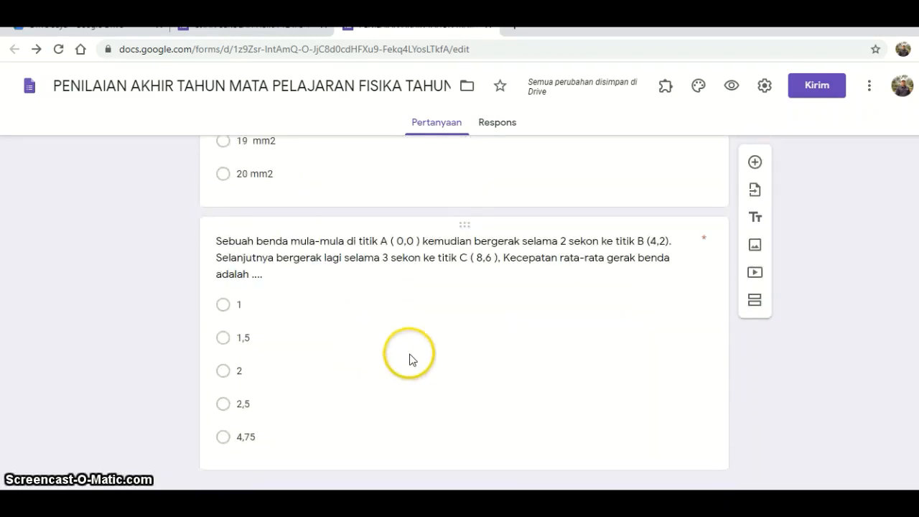
left_click(413, 355)
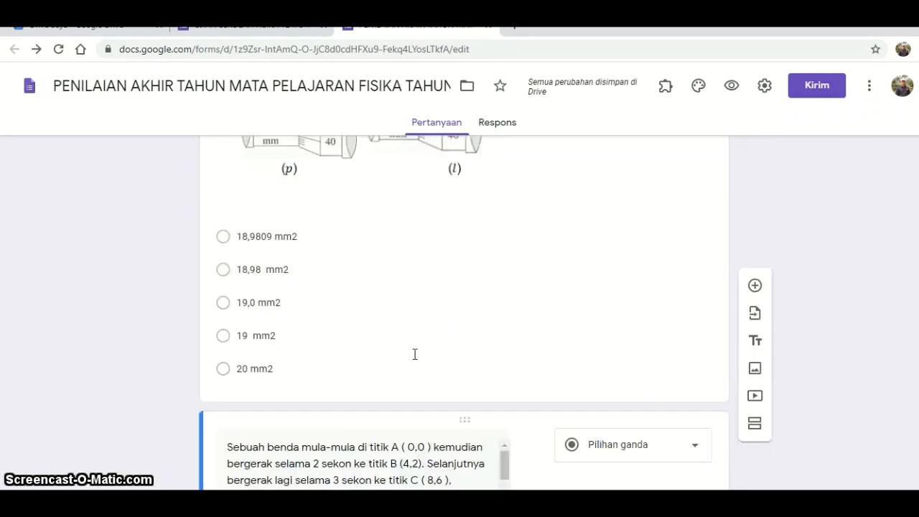
scroll(469, 382, "down", 1)
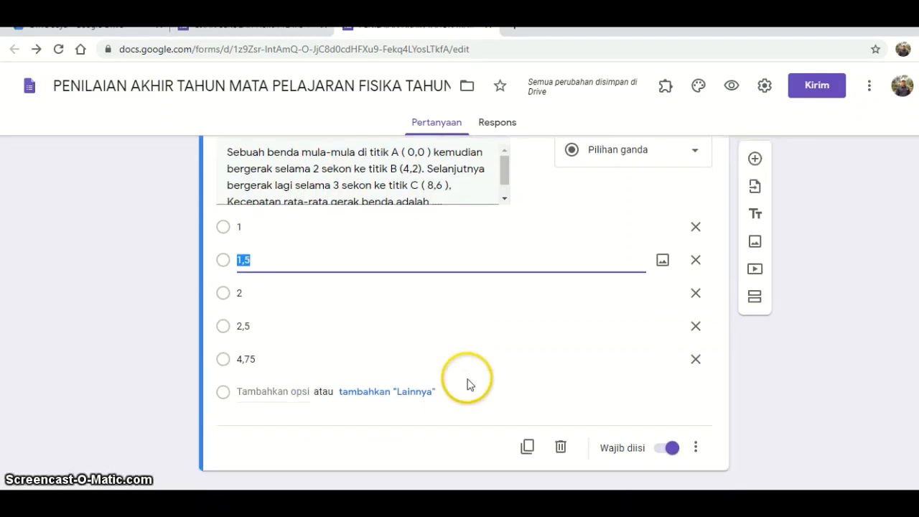
scroll(468, 385, "up", 1)
scroll(466, 384, "up", 15)
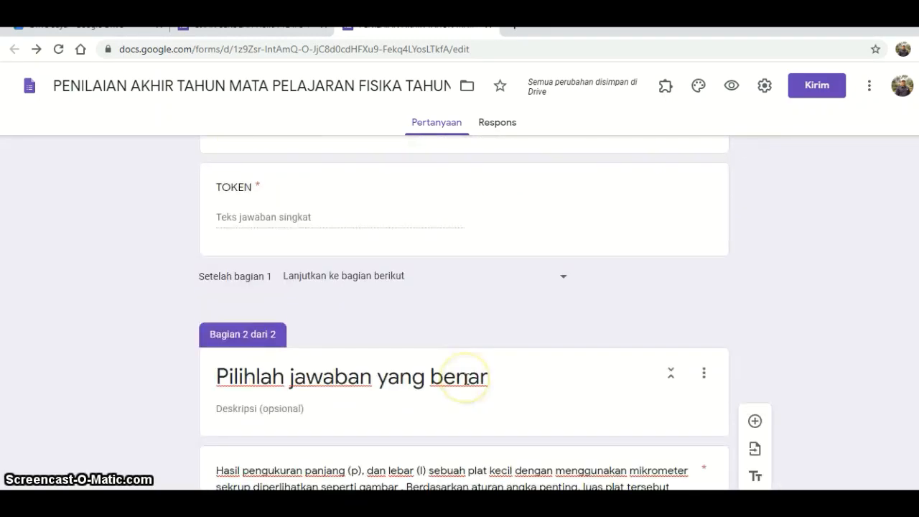
scroll(466, 379, "up", 1)
scroll(465, 379, "down", 10)
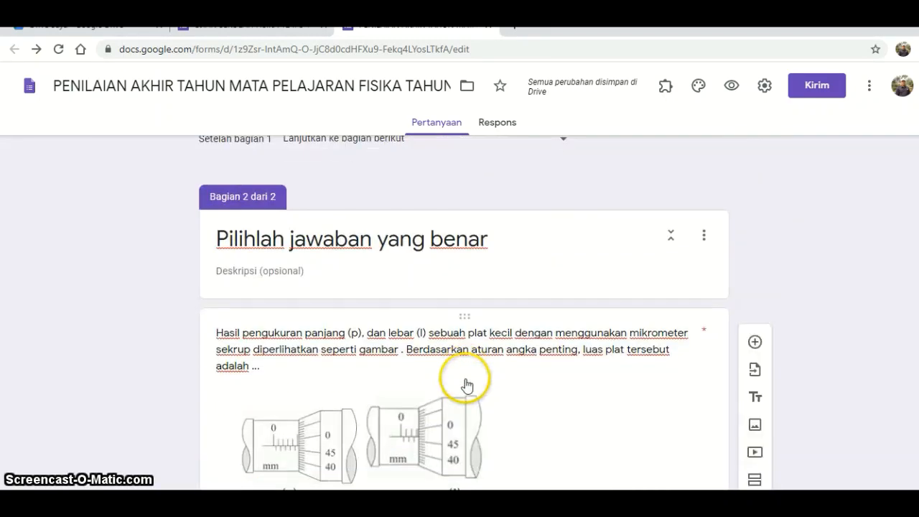
scroll(465, 378, "down", 4)
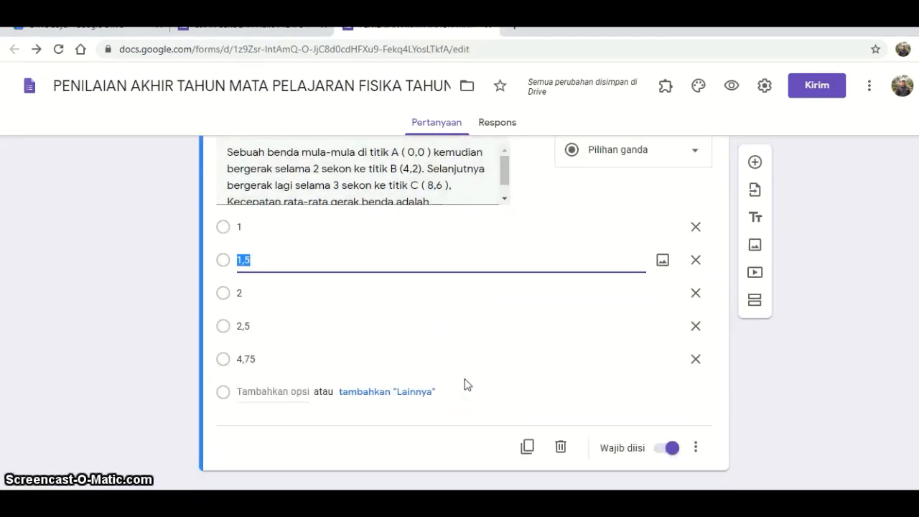
scroll(464, 378, "up", 12)
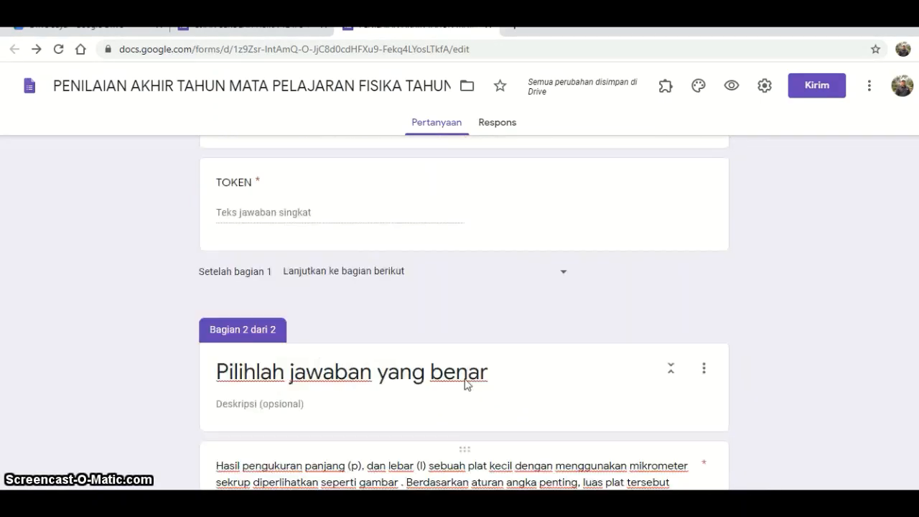
scroll(465, 379, "down", 8)
scroll(464, 379, "down", 4)
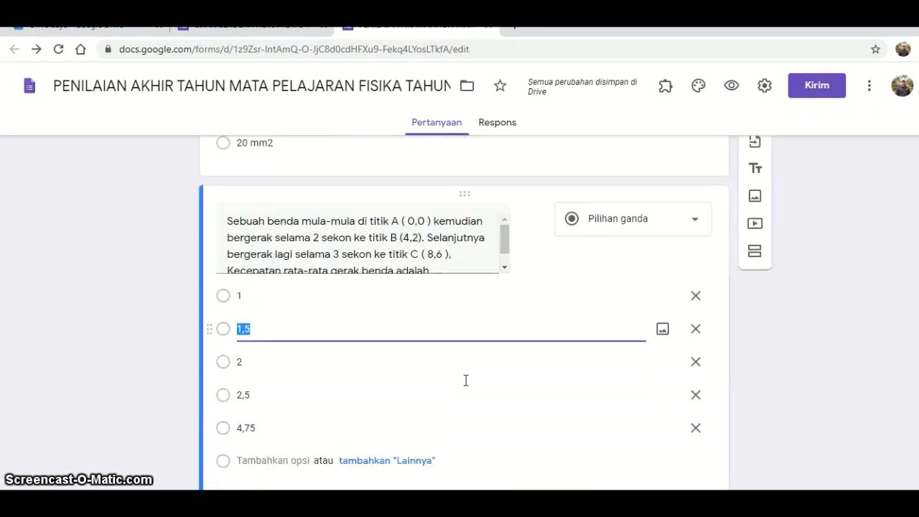
scroll(579, 381, "down", 1)
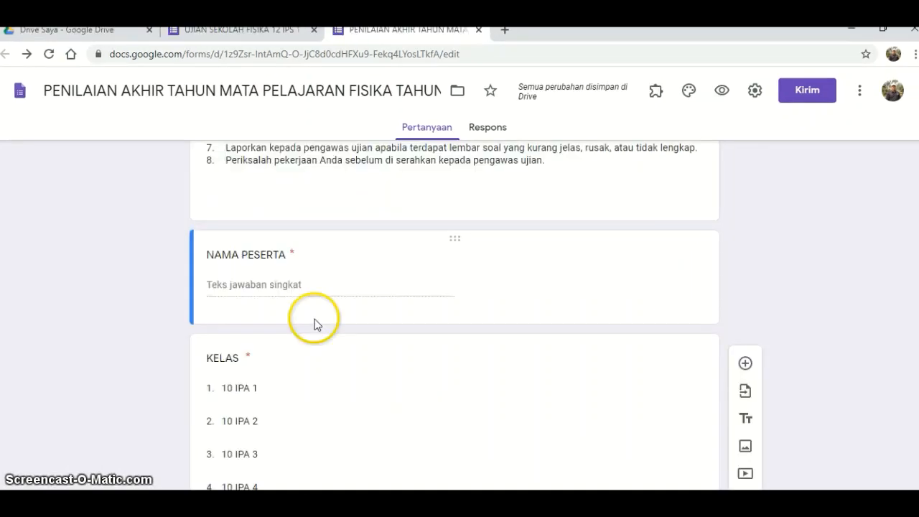
scroll(314, 321, "down", 6)
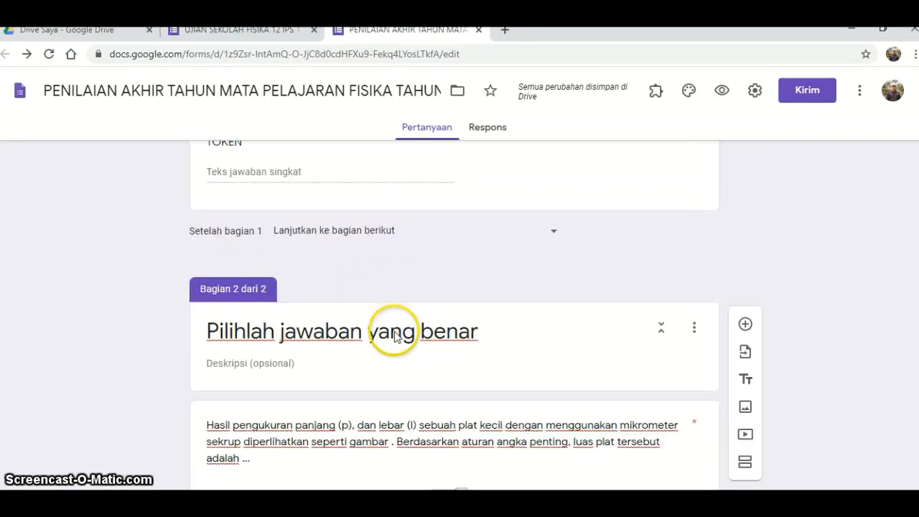
scroll(393, 335, "up", 6)
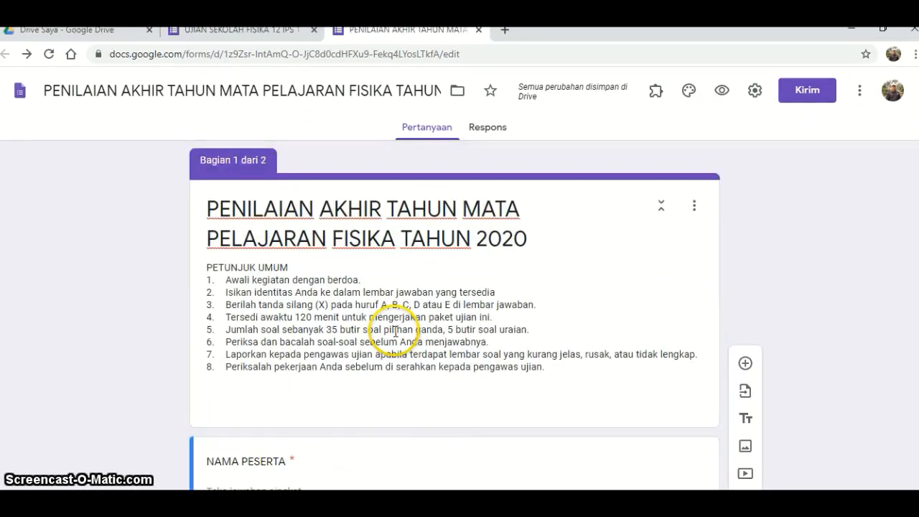
- In the form settings, enable 'Batasi ke 1 tanggapan' and review the Presentasi and Kuis tabs
left_click(753, 93)
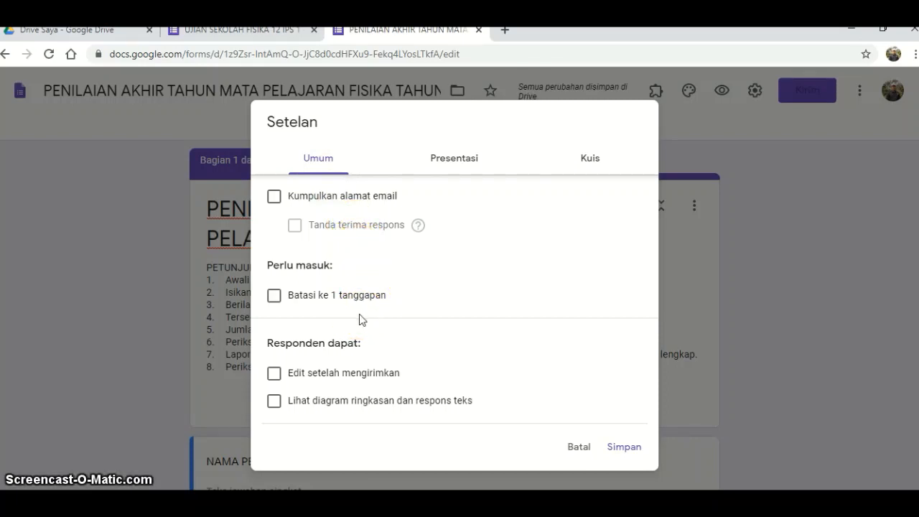
left_click(275, 296)
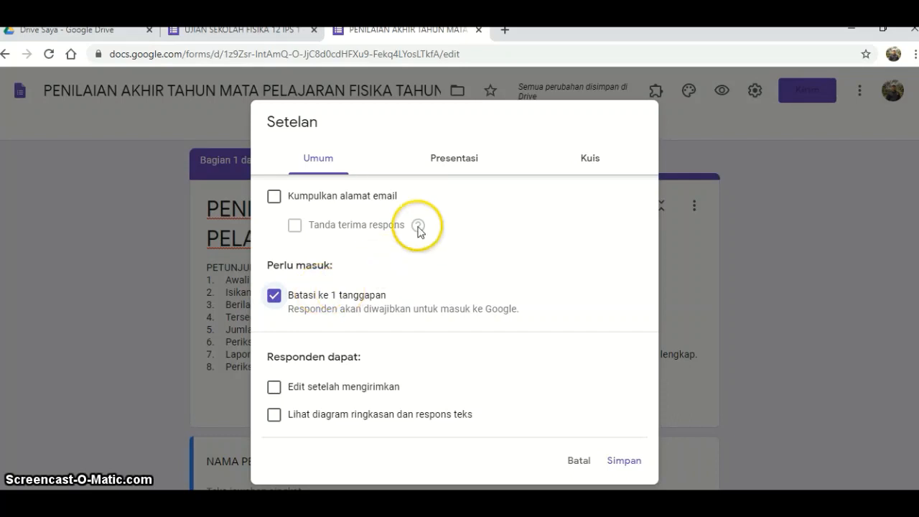
left_click(462, 165)
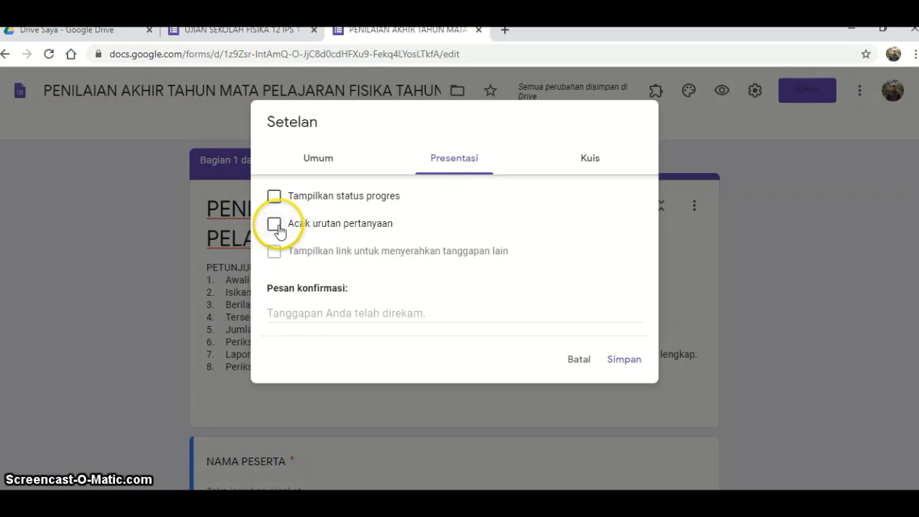
left_click(594, 163)
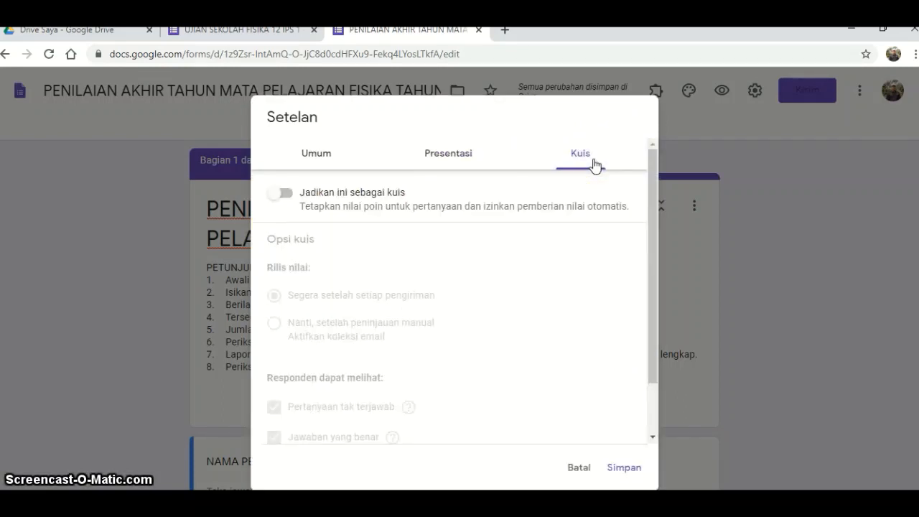
- Turn on 'Jadikan ini sebagai kuis', untick the three respondent-visibility boxes, and save
left_click(285, 194)
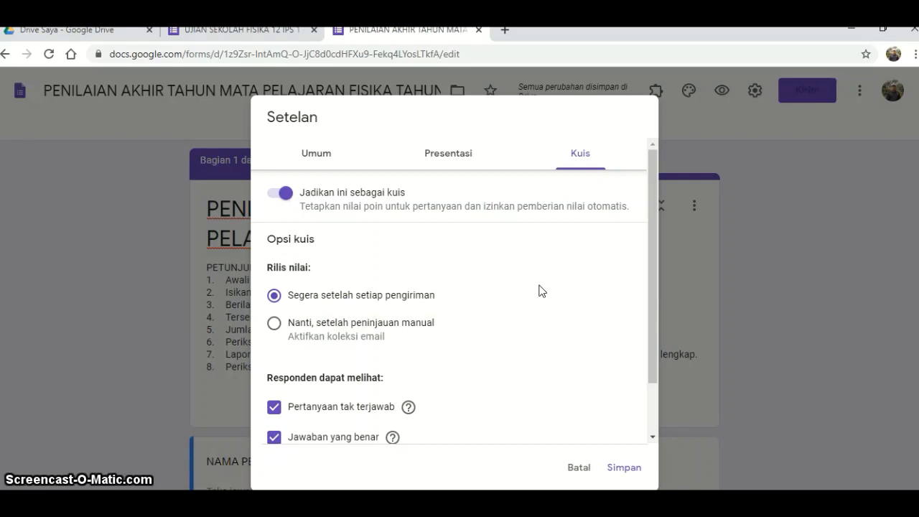
scroll(538, 292, "down", 2)
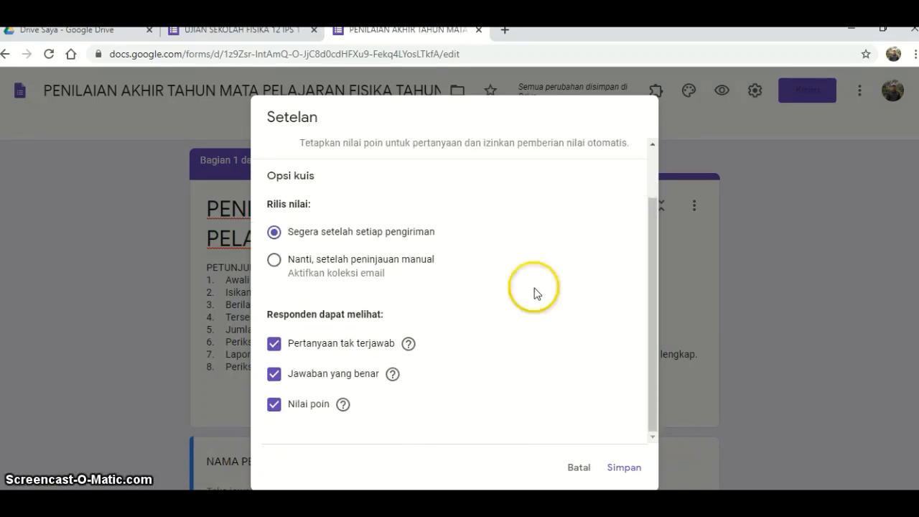
scroll(533, 293, "down", 1)
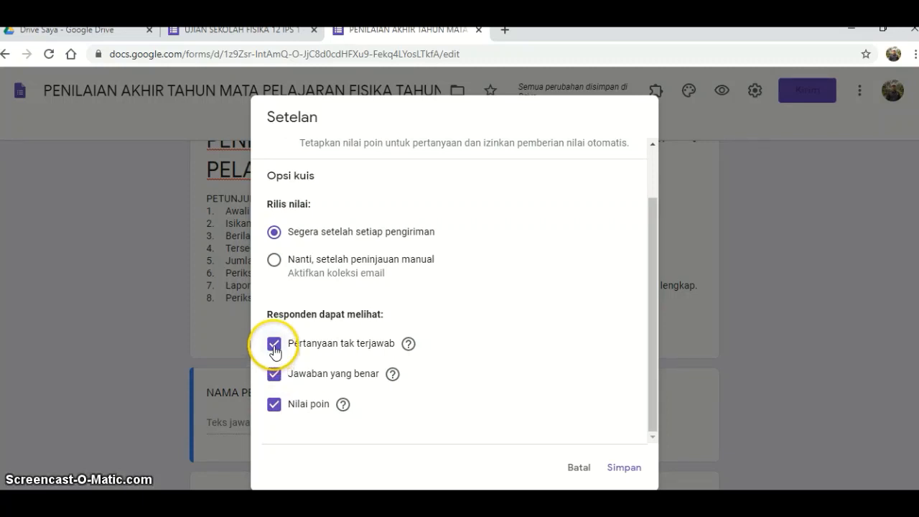
left_click(276, 373)
left_click(277, 406)
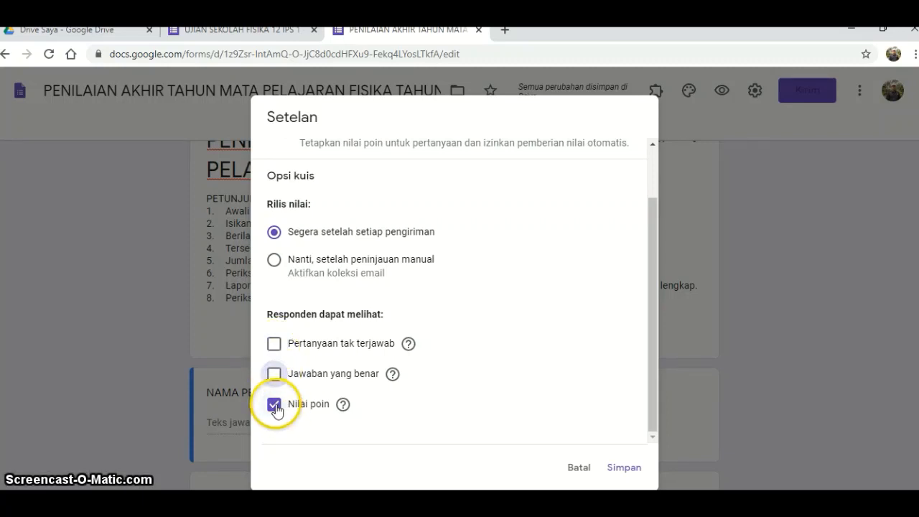
left_click(276, 406)
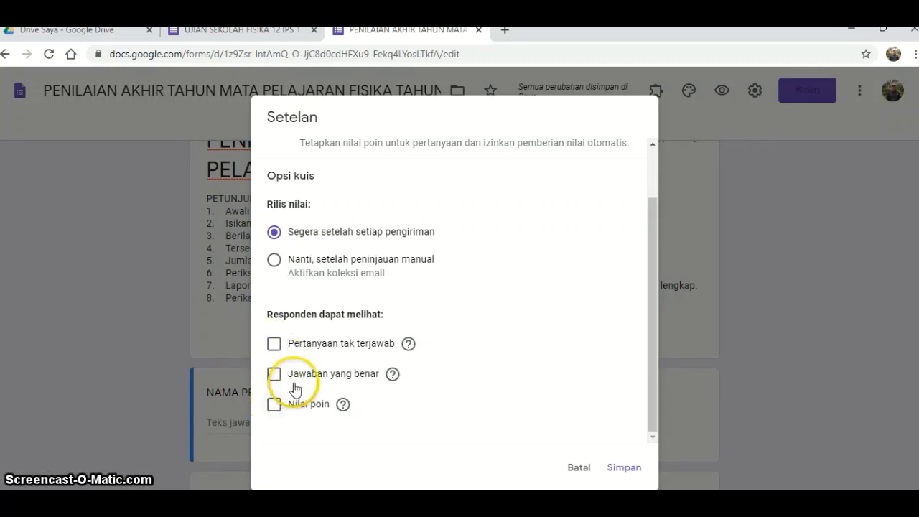
left_click(273, 264)
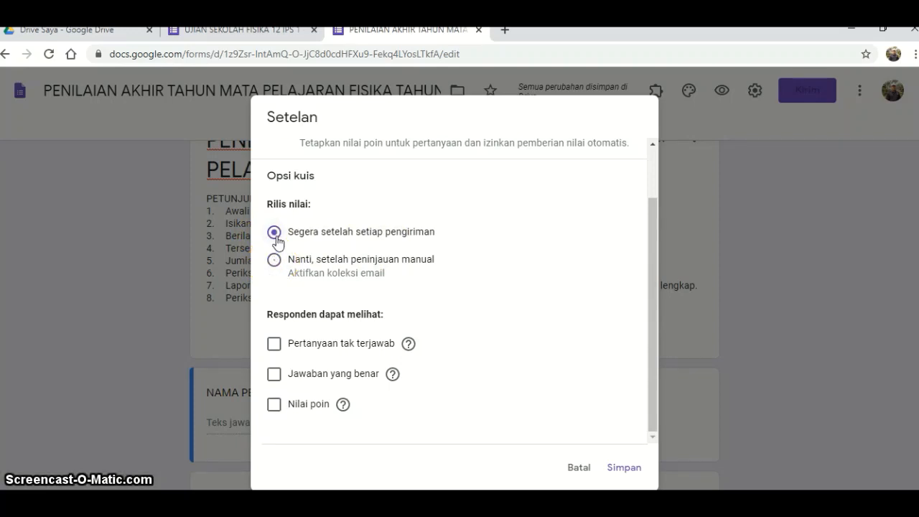
left_click(625, 468)
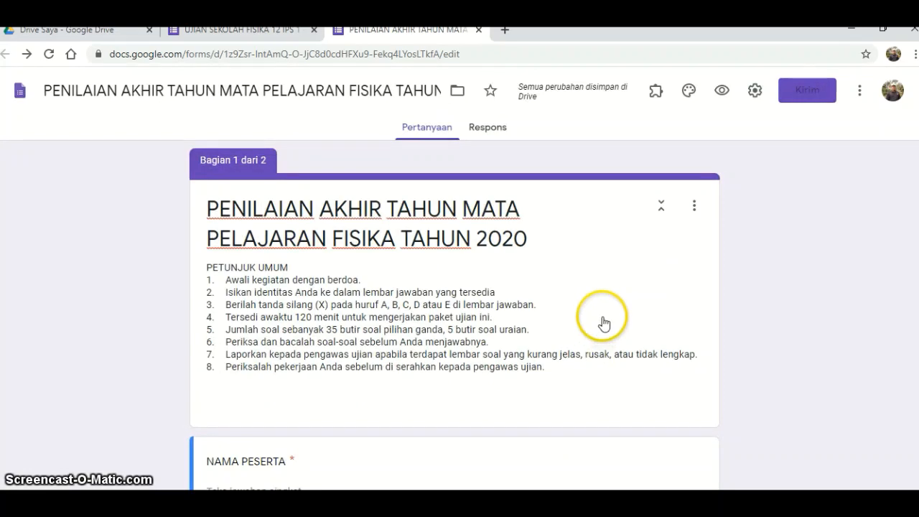
- Scroll to the micrometer plate-area question and open it for editing
scroll(602, 319, "down", 3)
scroll(601, 317, "down", 12)
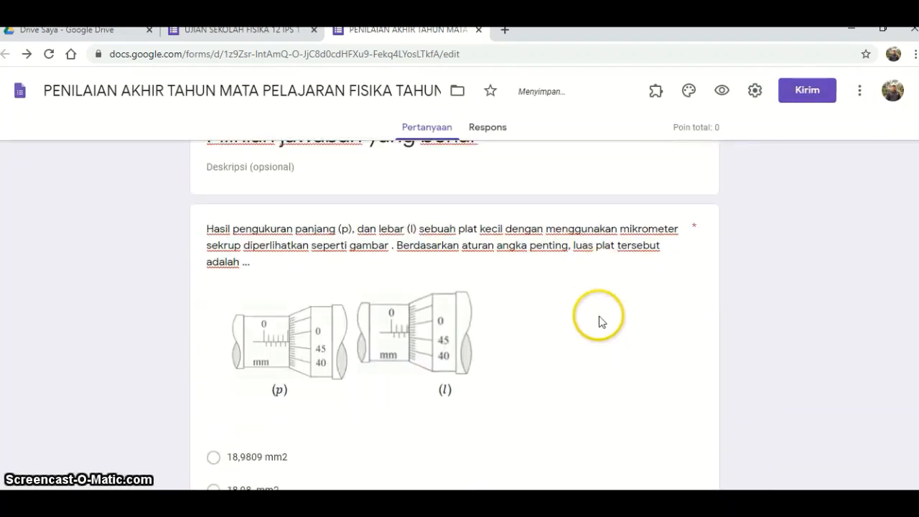
left_click(412, 260)
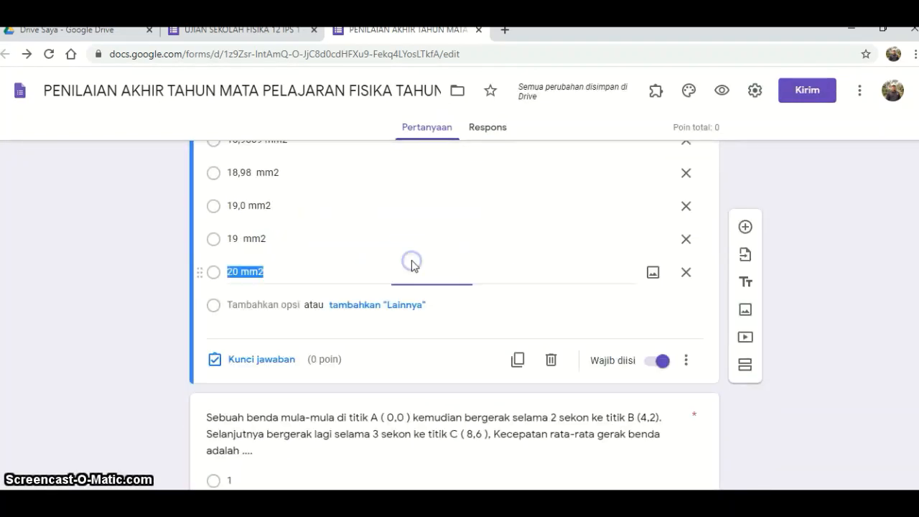
left_click(545, 253)
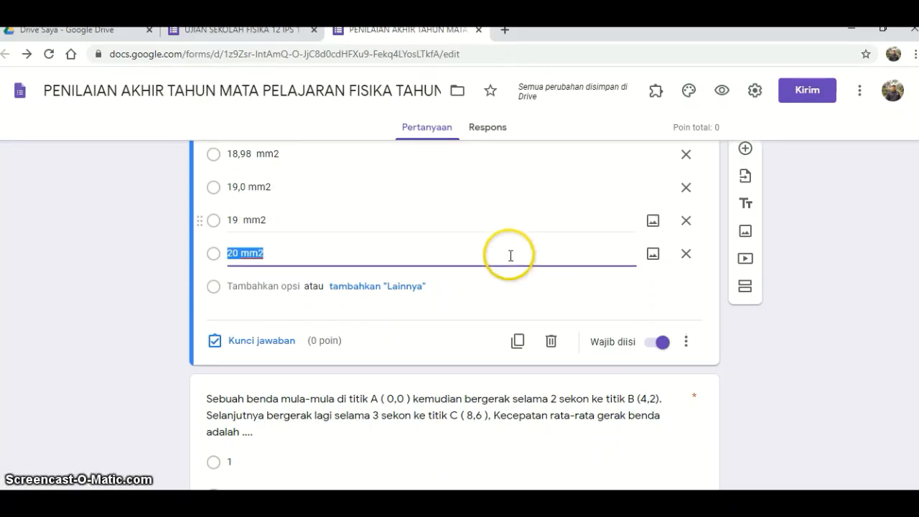
scroll(510, 257, "up", 2)
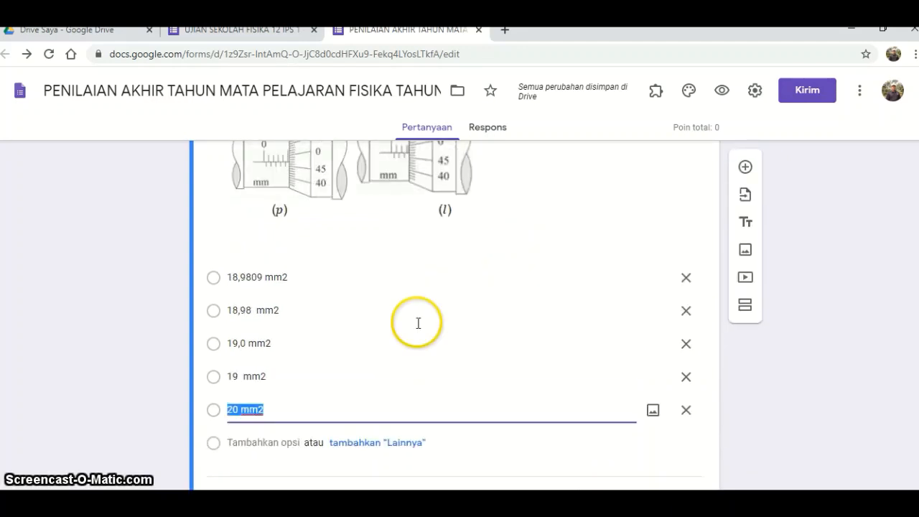
scroll(371, 344, "up", 1)
scroll(371, 346, "up", 2)
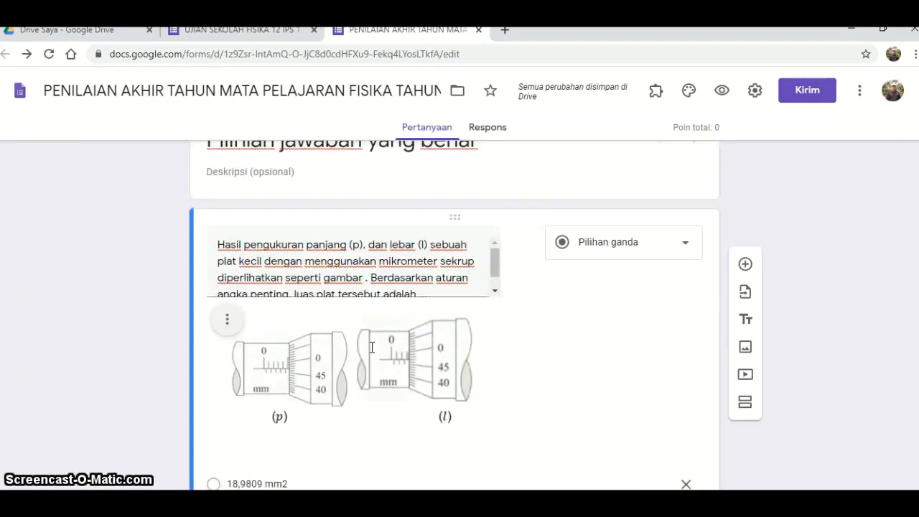
scroll(373, 348, "down", 4)
- Select the 19,0 mm2 answer option and open the question's answer key
left_click(327, 338)
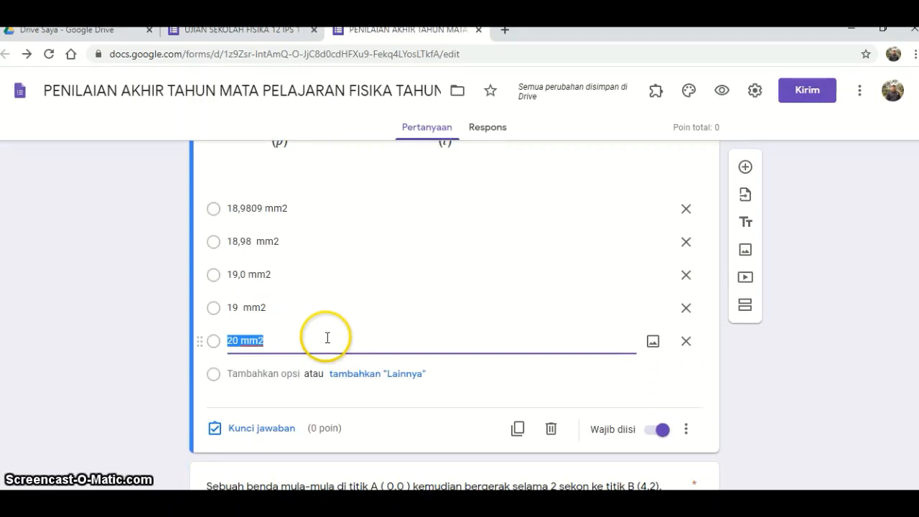
left_click(214, 278)
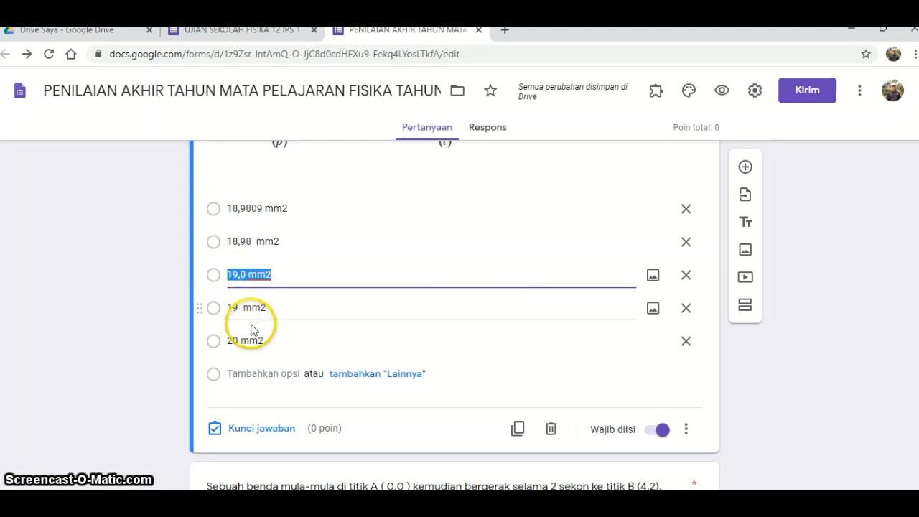
scroll(331, 391, "down", 3)
scroll(331, 393, "up", 2)
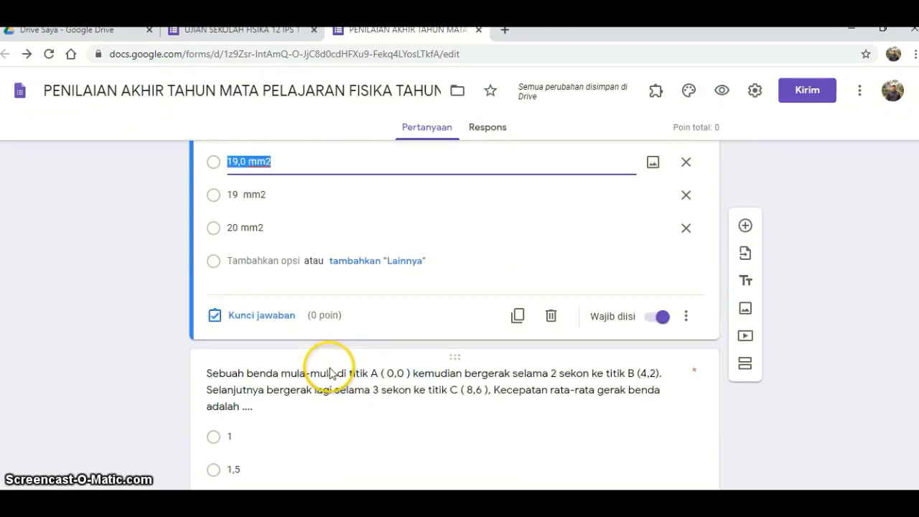
left_click(325, 394)
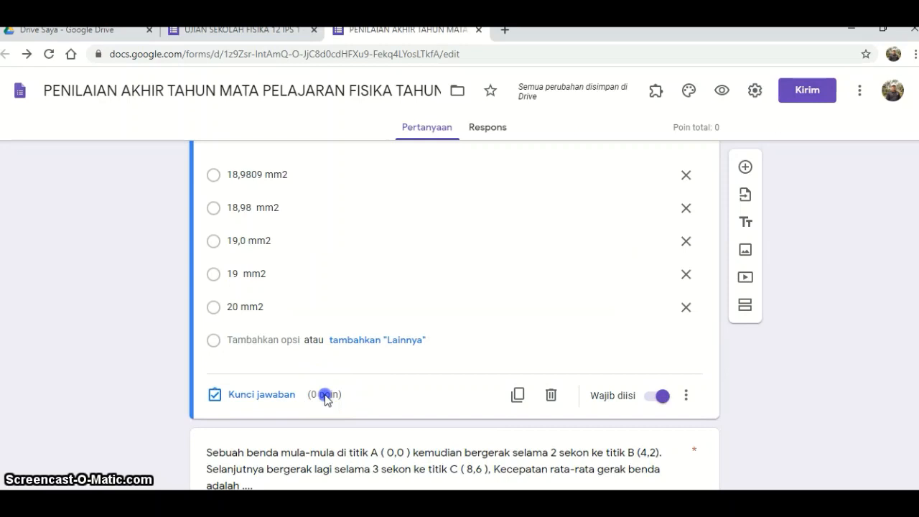
- Enter 5 points in the plate-area question's answer key and close it with Selesai
left_click(279, 397)
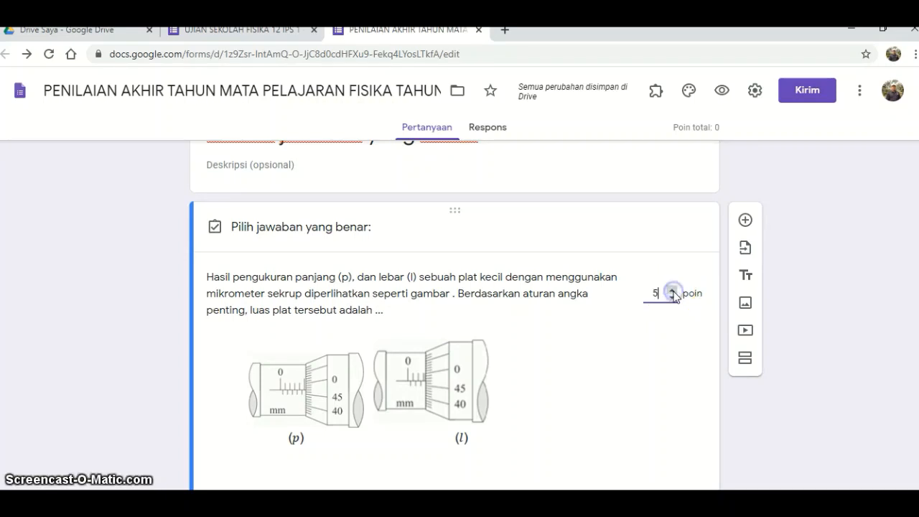
scroll(569, 377, "down", 3)
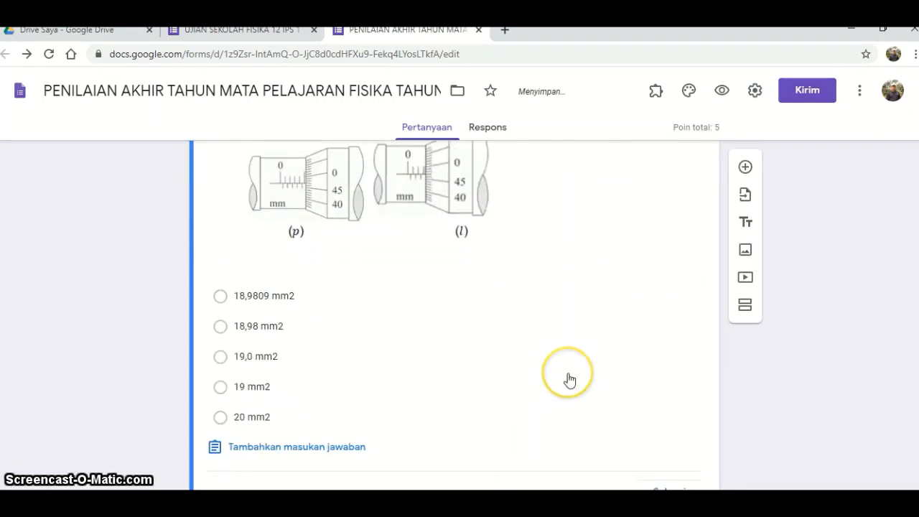
scroll(568, 379, "down", 1)
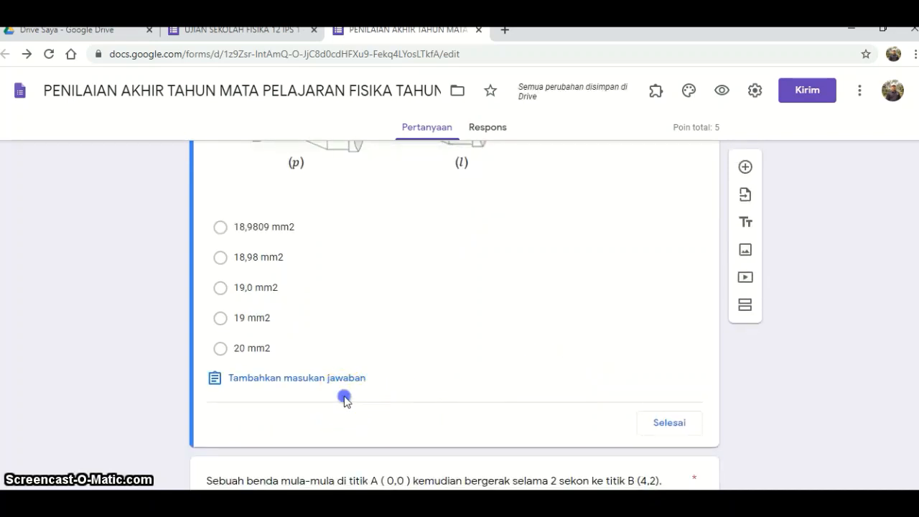
scroll(511, 352, "up", 2)
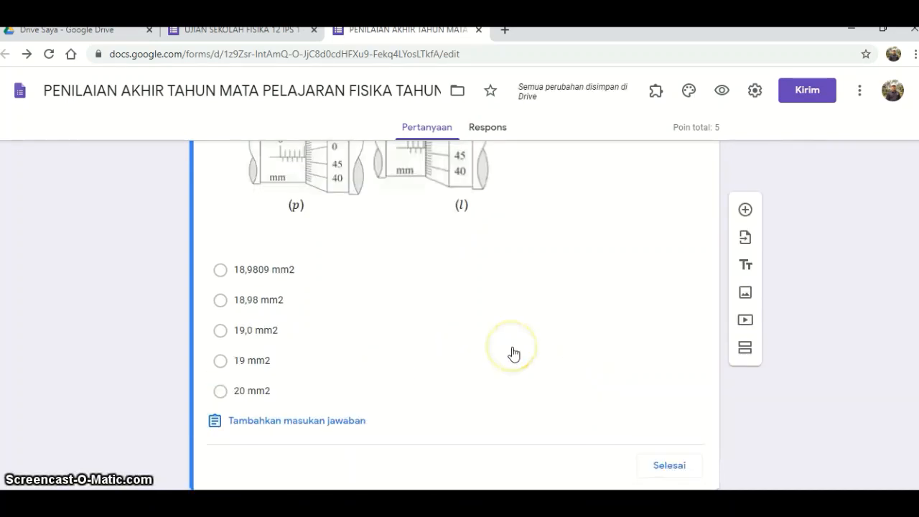
scroll(514, 354, "up", 1)
scroll(512, 346, "up", 2)
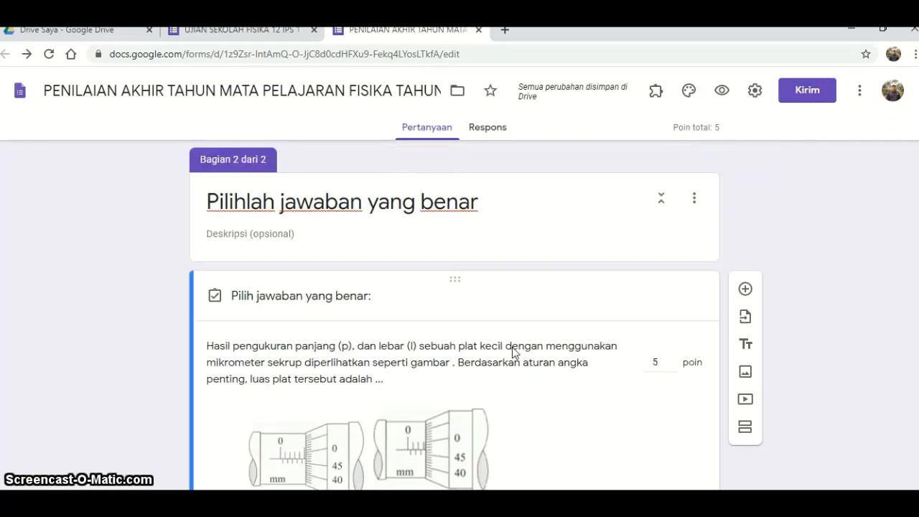
left_click(638, 332)
scroll(640, 338, "down", 8)
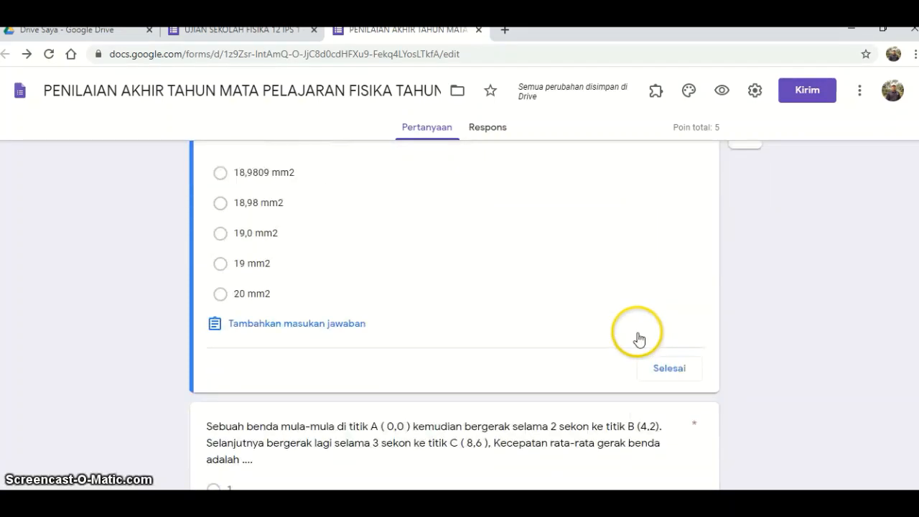
left_click(668, 285)
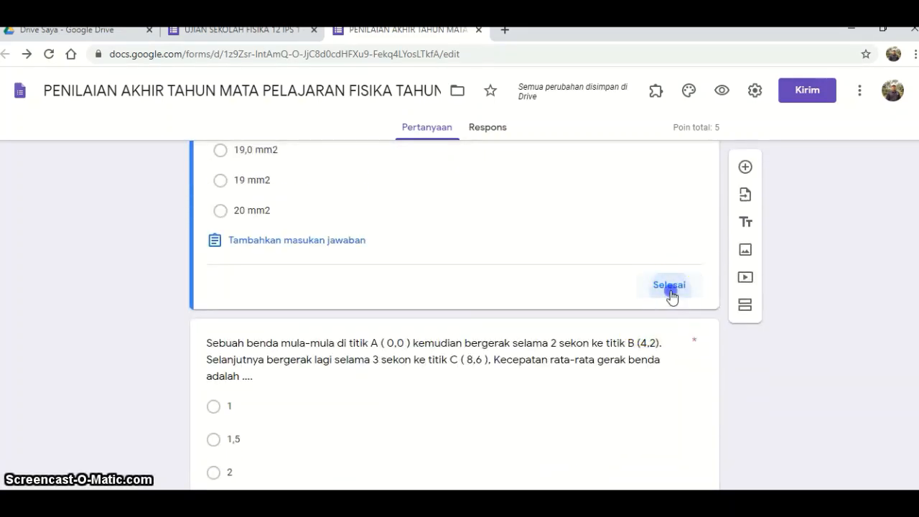
left_click(558, 354)
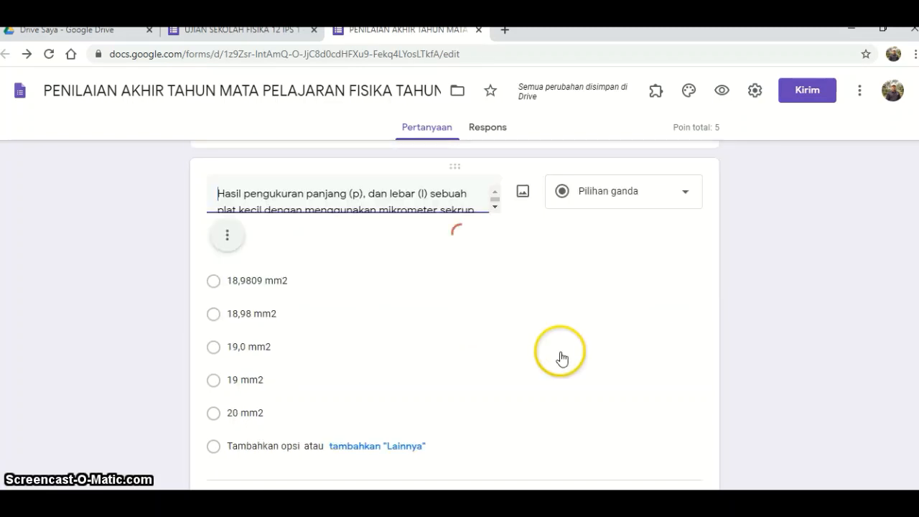
scroll(561, 358, "down", 3)
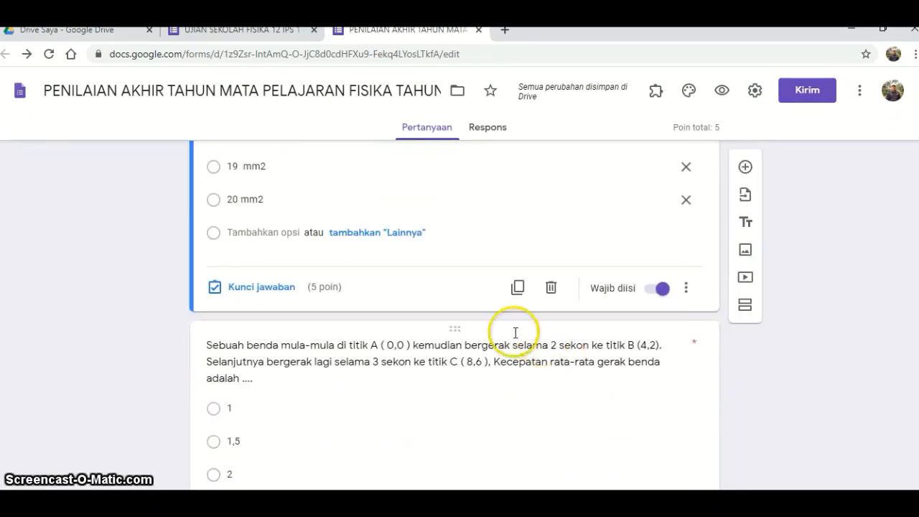
scroll(262, 288, "up", 2)
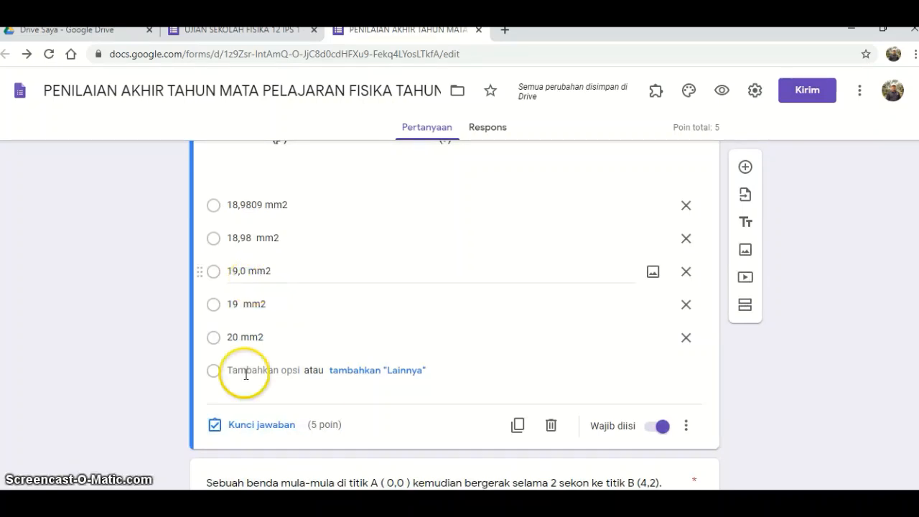
left_click(217, 430)
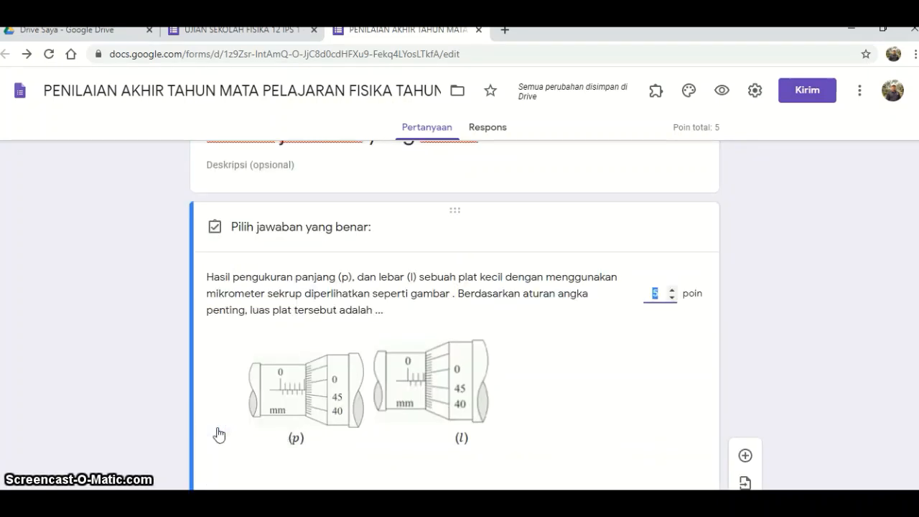
scroll(353, 371, "down", 3)
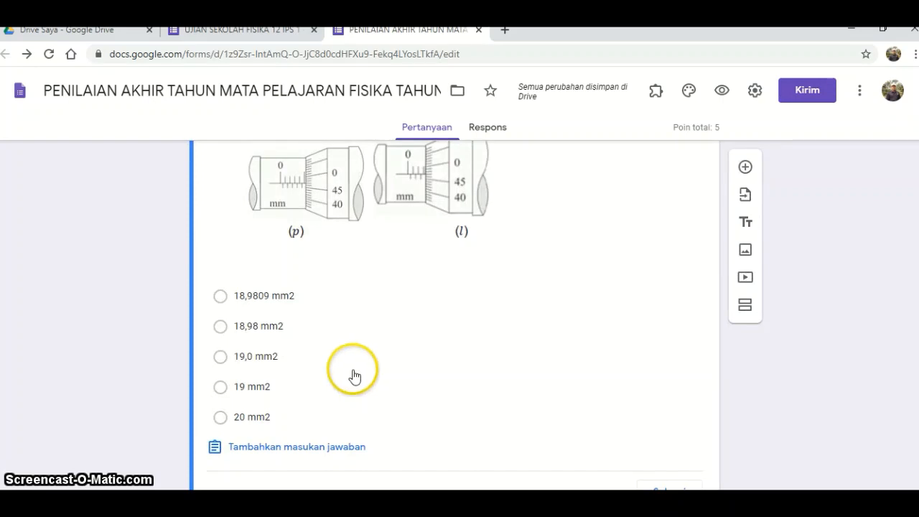
scroll(353, 375, "down", 4)
scroll(353, 375, "up", 1)
left_click(668, 287)
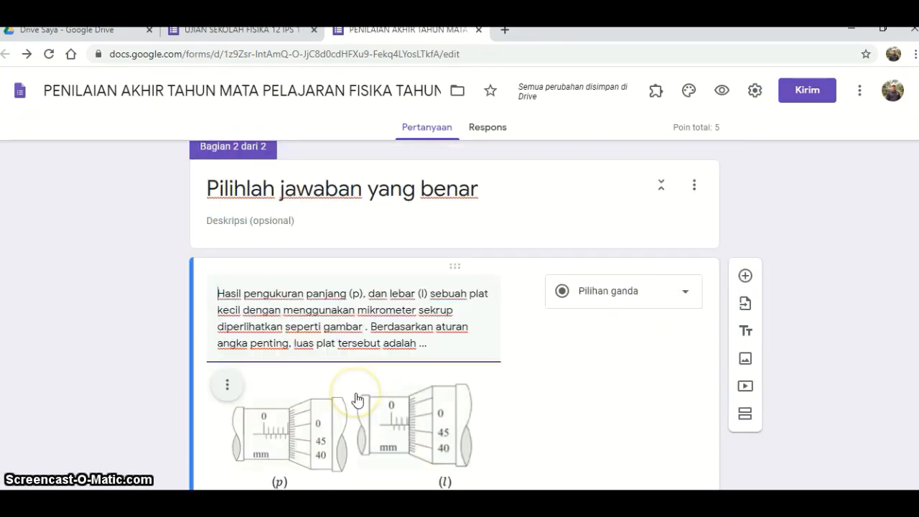
scroll(356, 395, "down", 4)
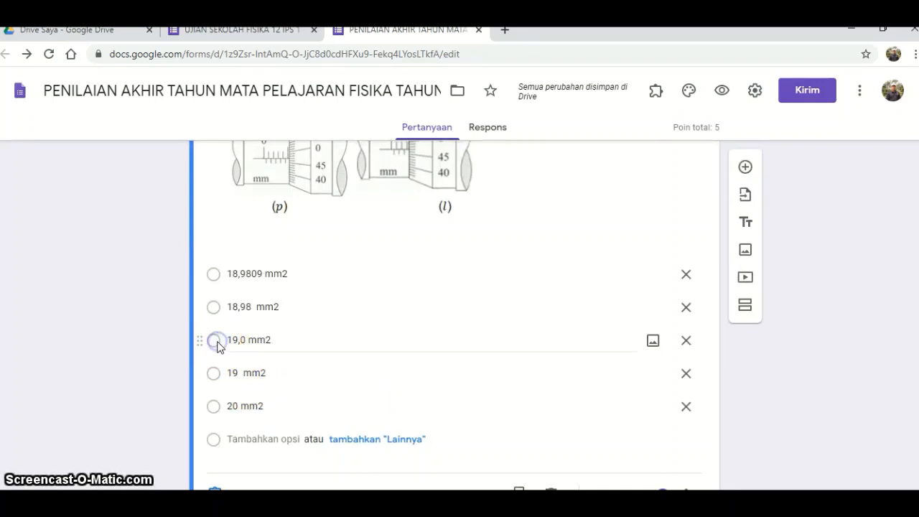
left_click_drag(219, 342, 511, 392)
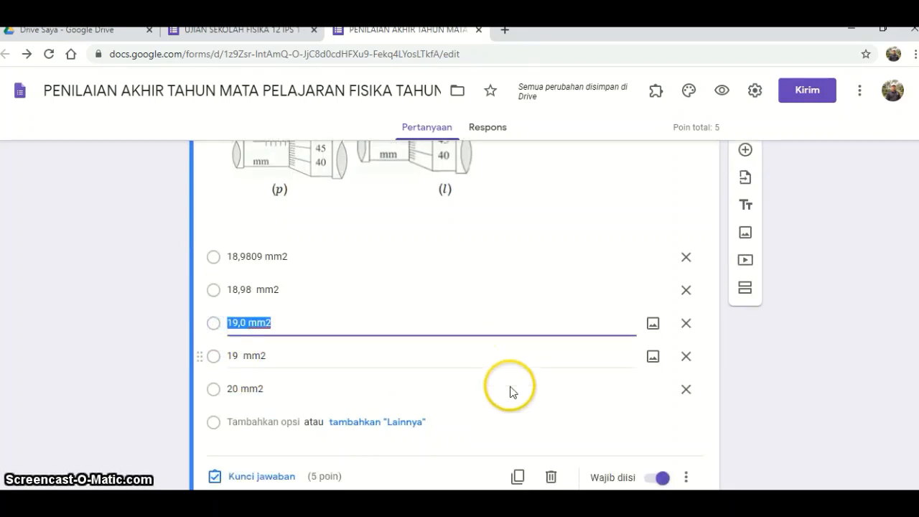
scroll(511, 391, "down", 3)
scroll(510, 392, "up", 2)
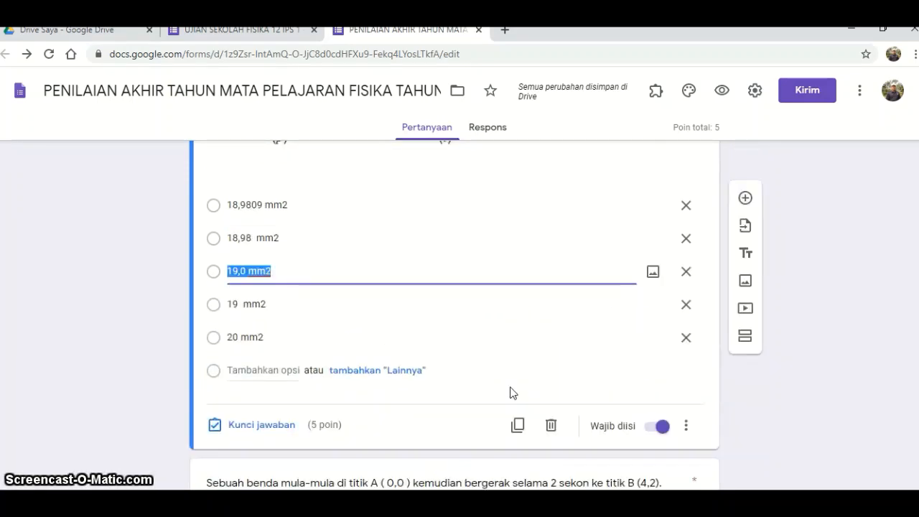
scroll(510, 393, "down", 3)
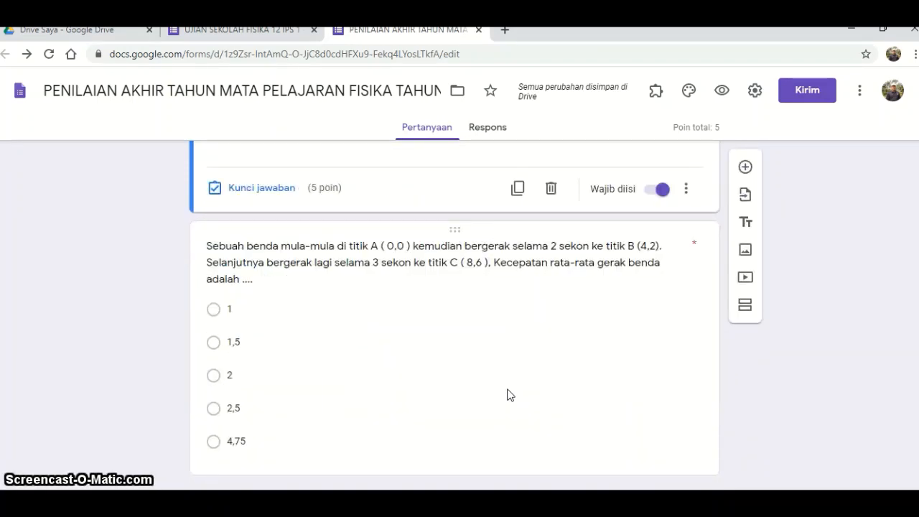
left_click(506, 394)
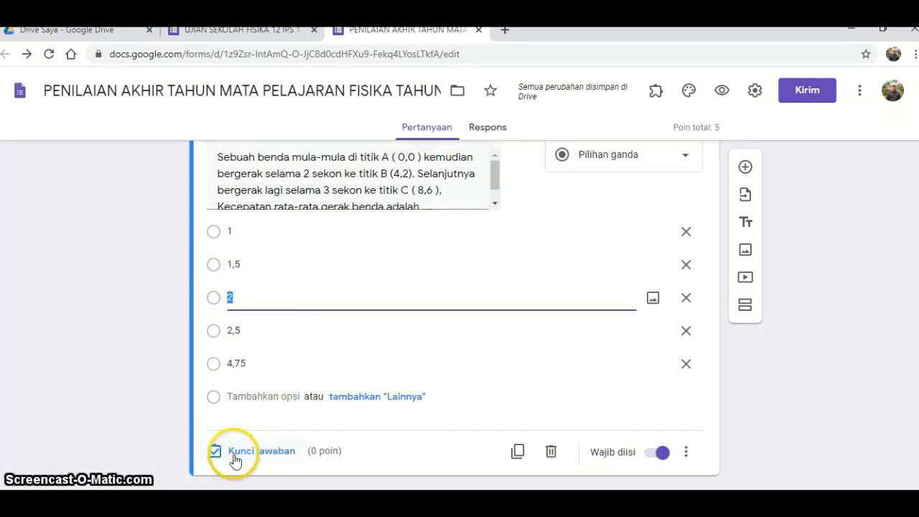
- Give the average-velocity question 5 points in its answer key, totalling 10 points
left_click(272, 452)
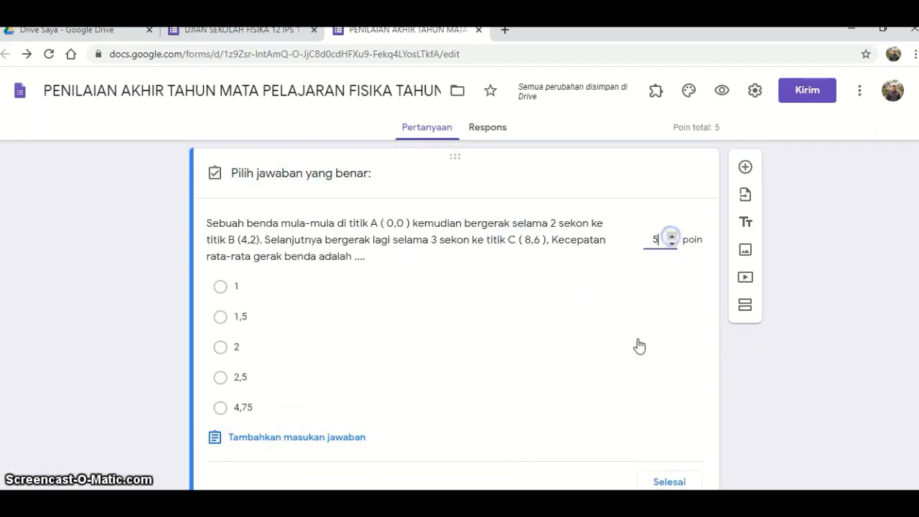
left_click(669, 481)
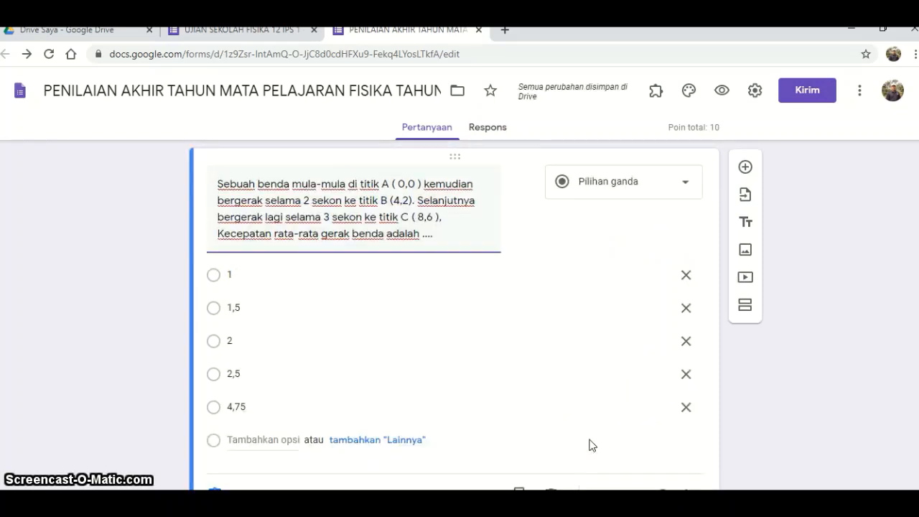
scroll(532, 334, "down", 1)
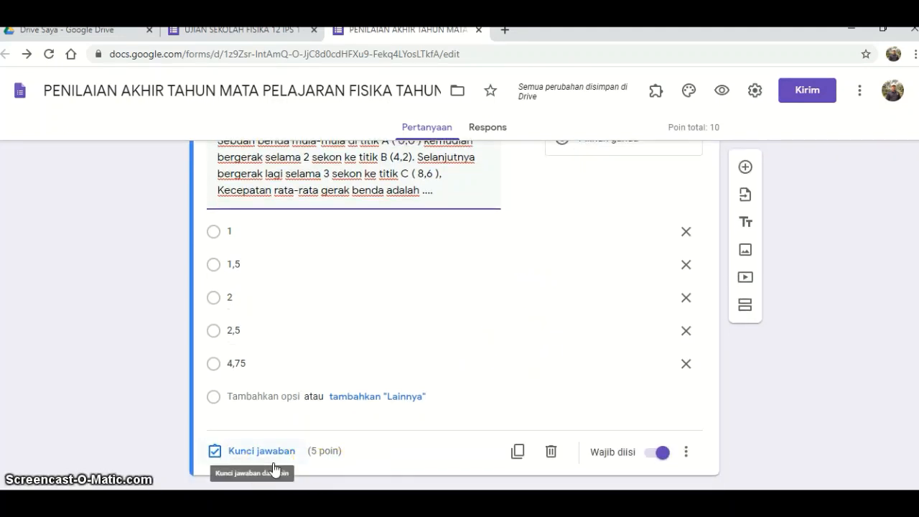
left_click(322, 460)
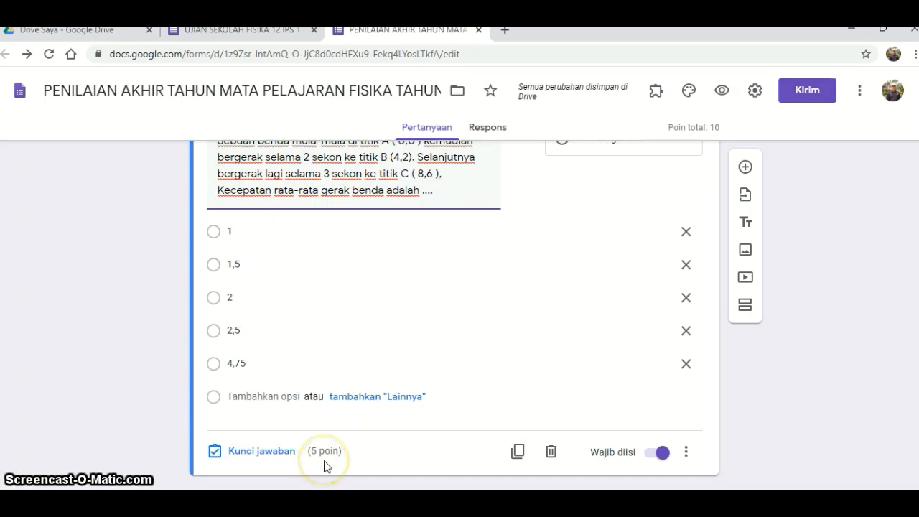
left_click(324, 461)
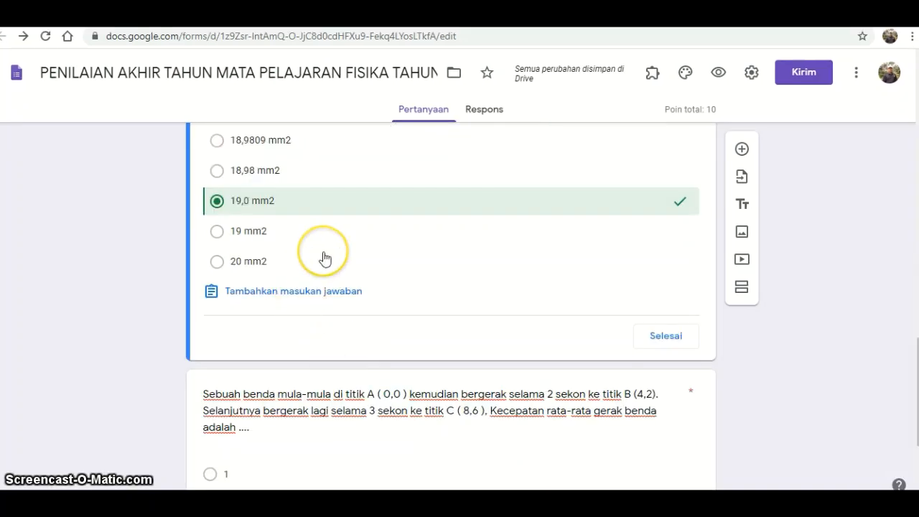
- Scroll to the average-velocity question and open it for editing
scroll(459, 297, "up", 1)
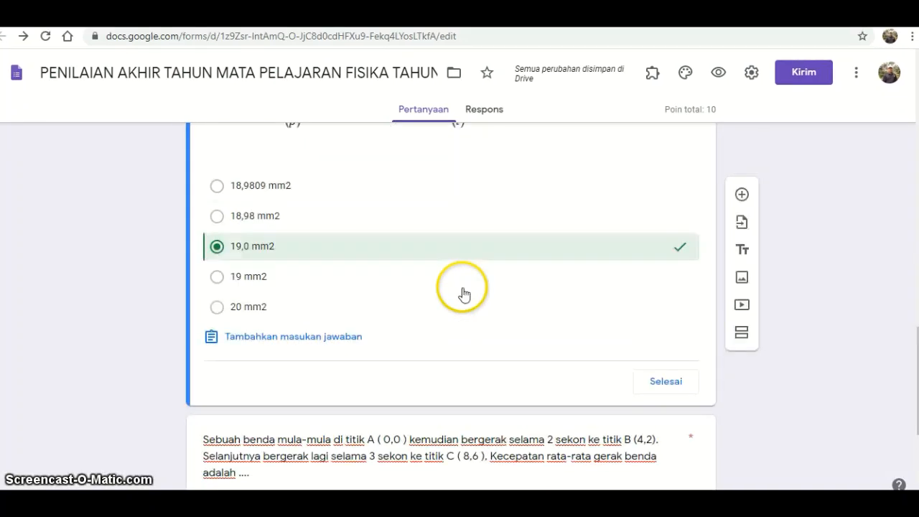
scroll(465, 300, "down", 1)
scroll(465, 300, "down", 2)
scroll(463, 301, "up", 6)
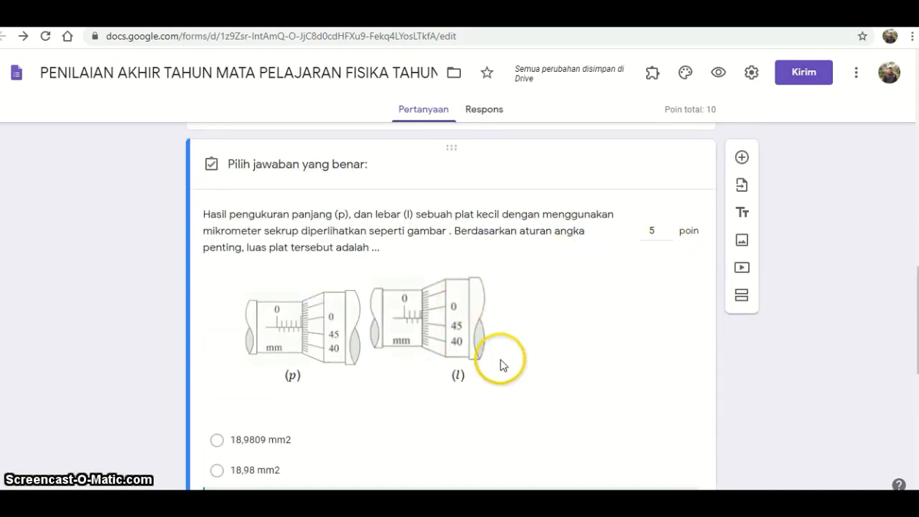
scroll(496, 366, "down", 2)
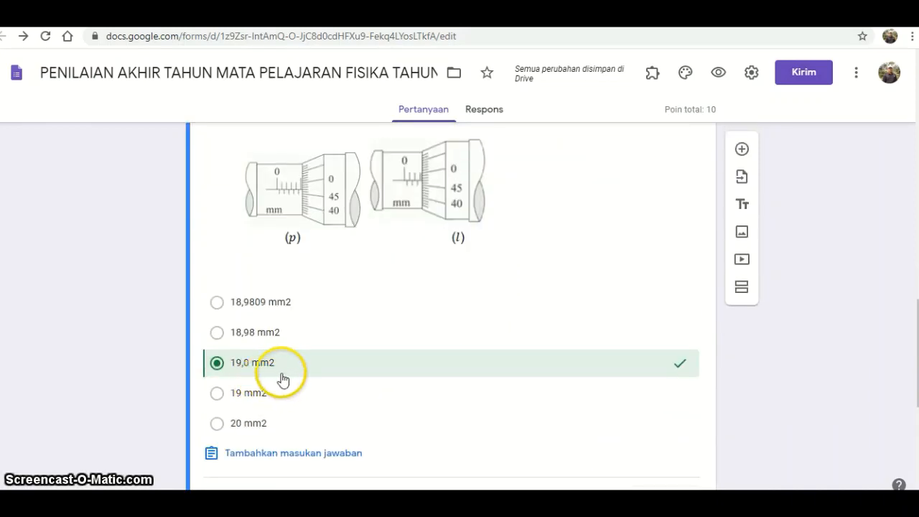
scroll(284, 376, "down", 5)
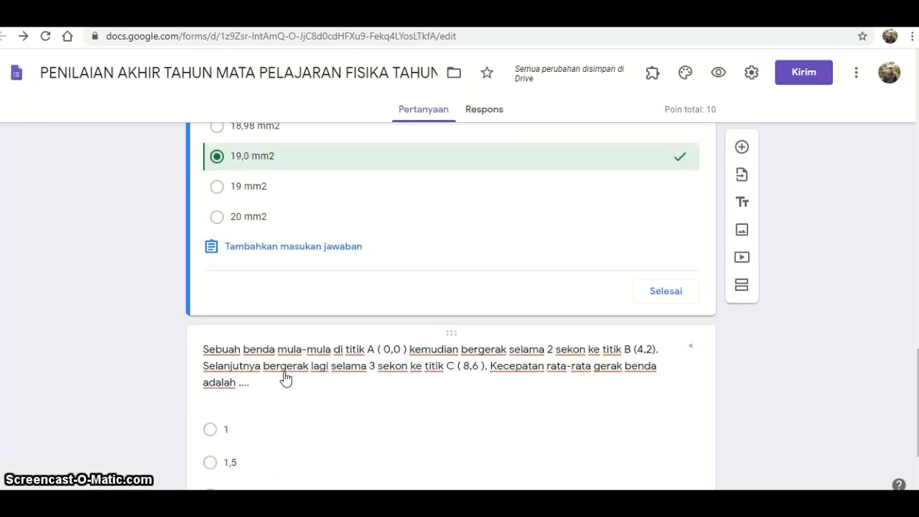
left_click(266, 381)
left_click(267, 369)
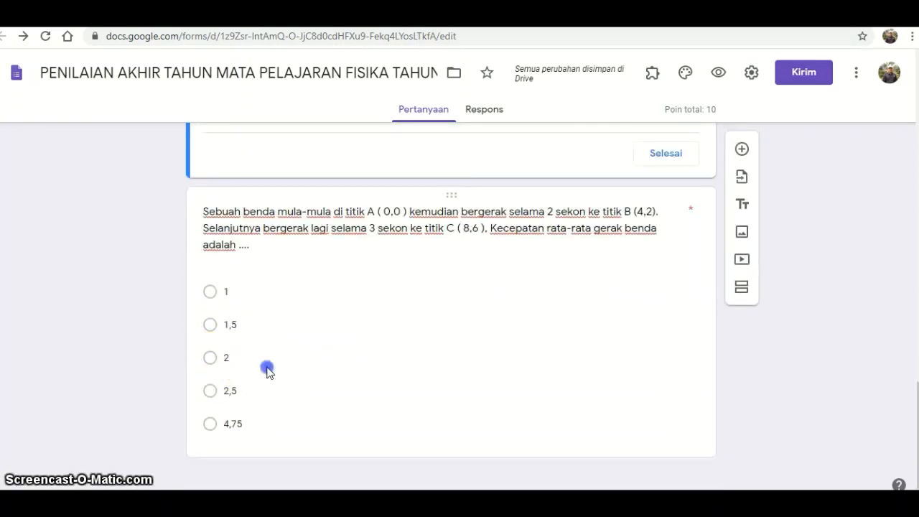
- Mark answer option 2 as correct, briefly opening and closing the question's ⋮ menu
left_click(214, 279)
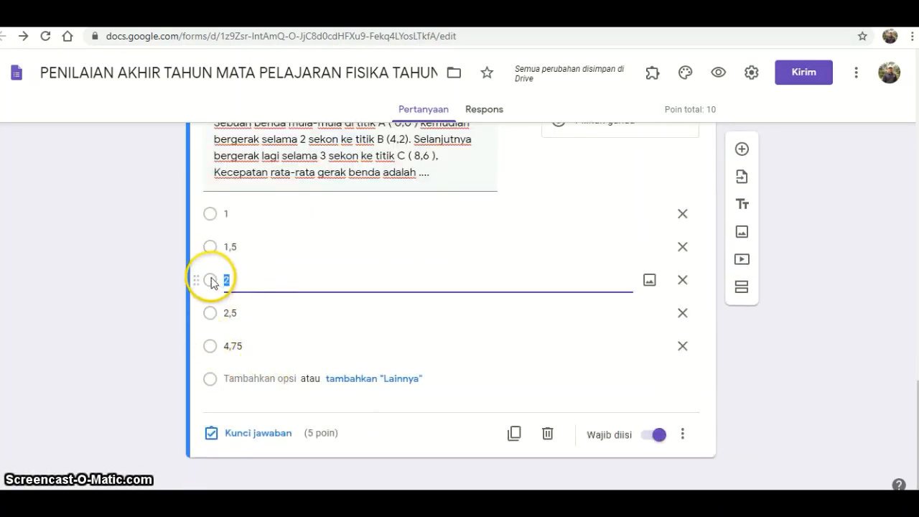
left_click(371, 283)
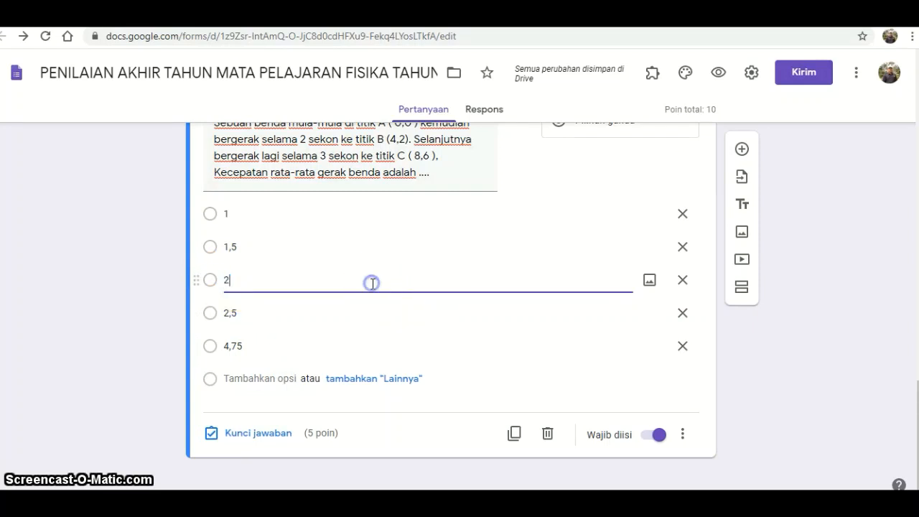
left_click(210, 280)
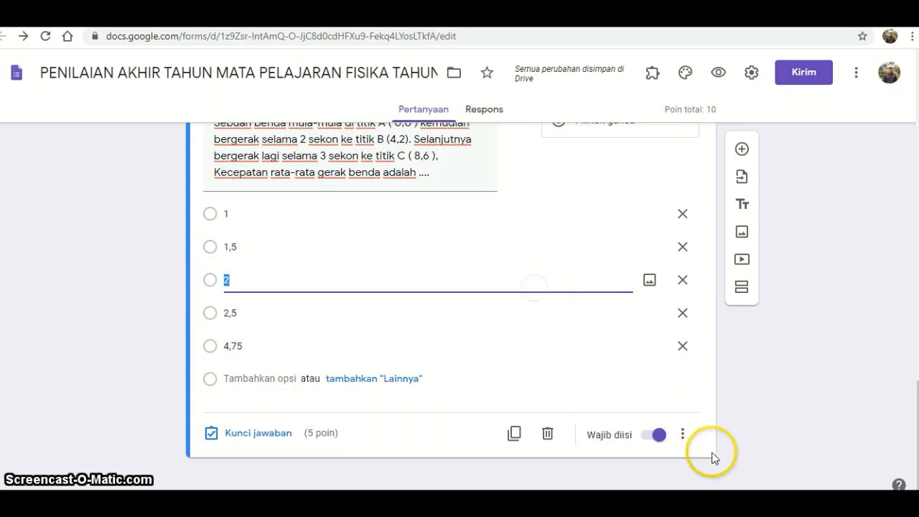
left_click(681, 439)
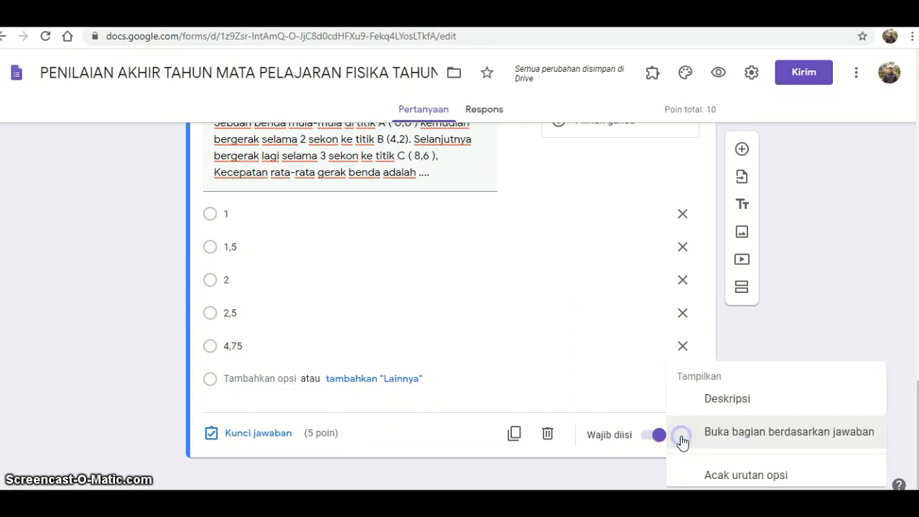
left_click(293, 280)
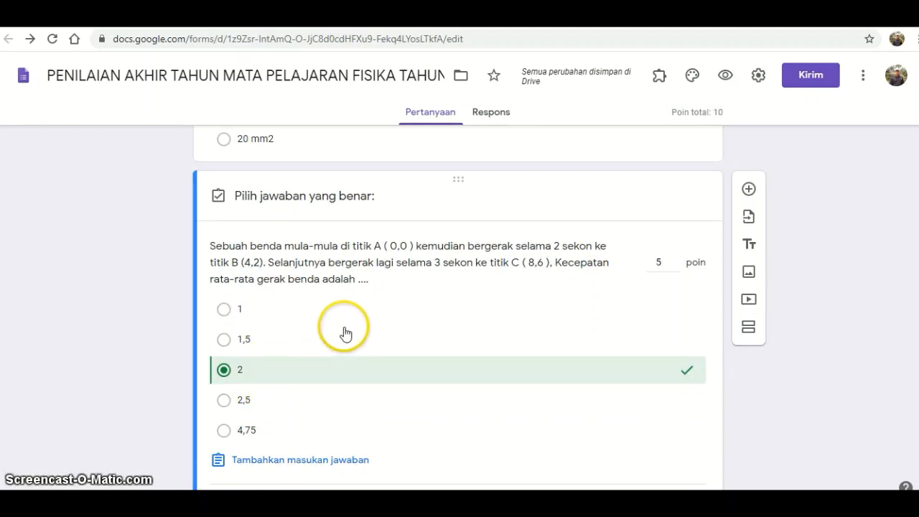
- Close the velocity question's answer key with Selesai
scroll(352, 335, "down", 1)
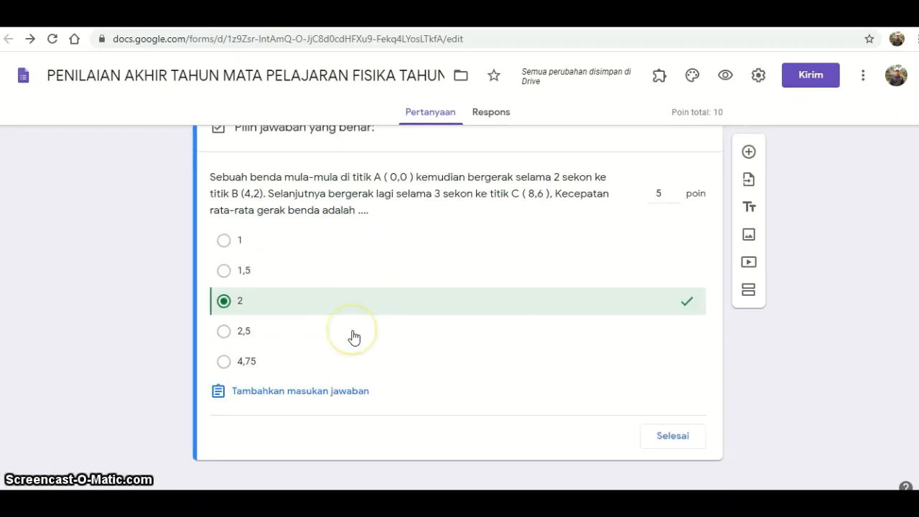
scroll(399, 379, "up", 2)
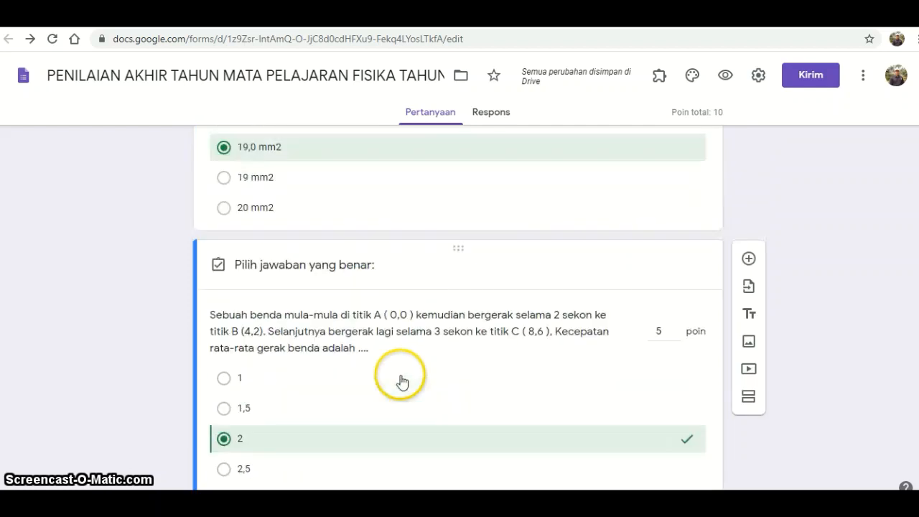
scroll(400, 379, "down", 2)
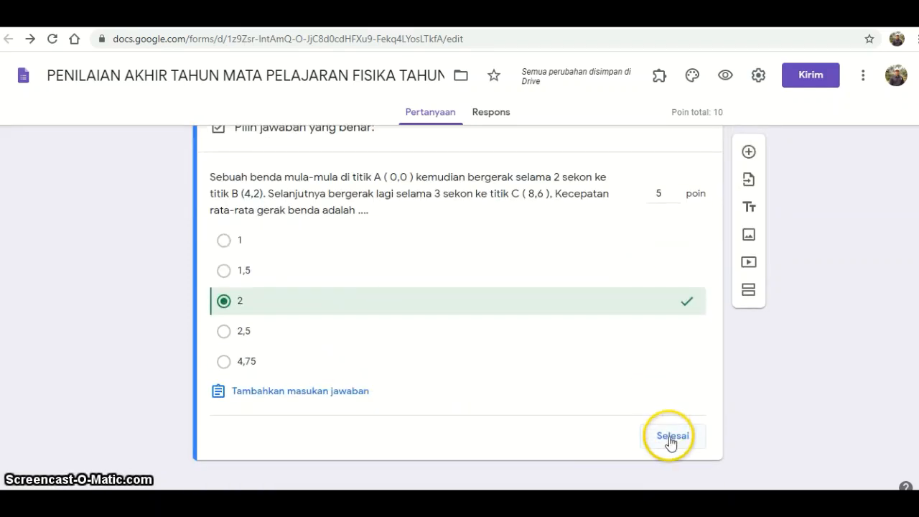
left_click(669, 438)
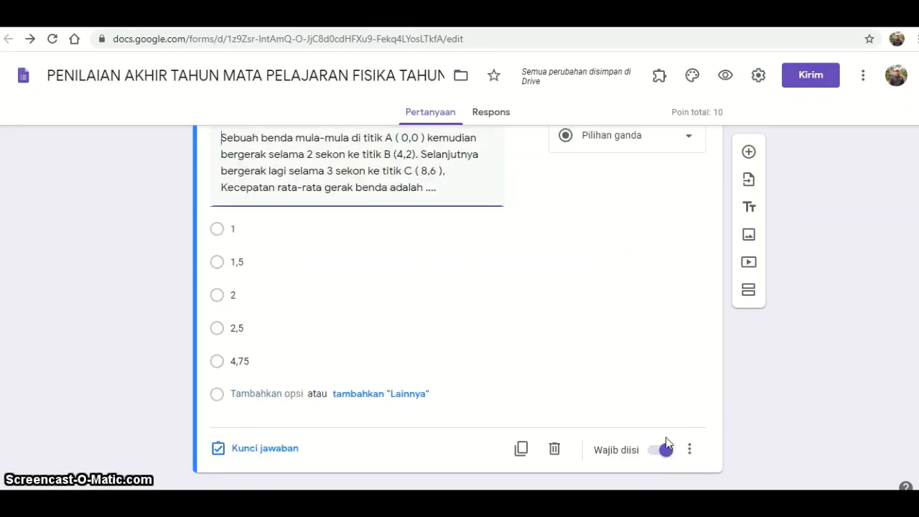
- Reopen the micrometer question's answer key to confirm 19,0 mm2 is marked correct
scroll(610, 319, "up", 6)
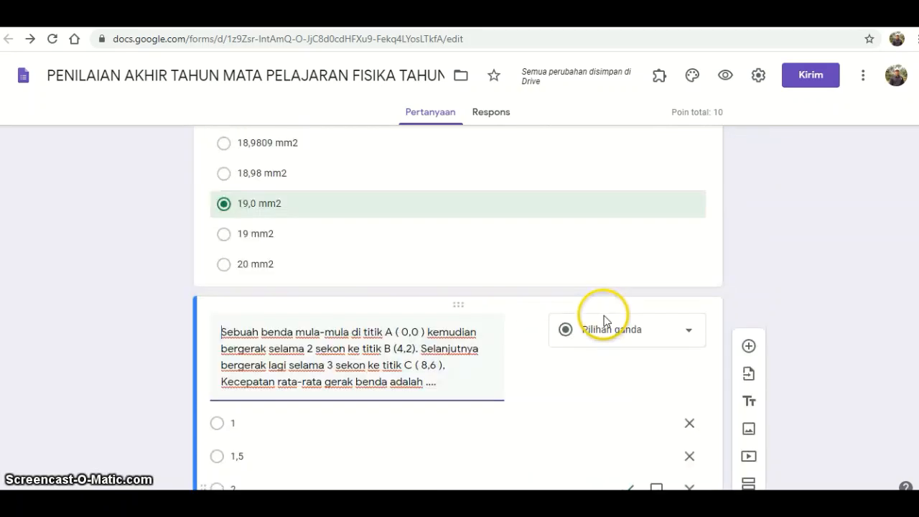
scroll(606, 334, "down", 2)
scroll(589, 309, "down", 1)
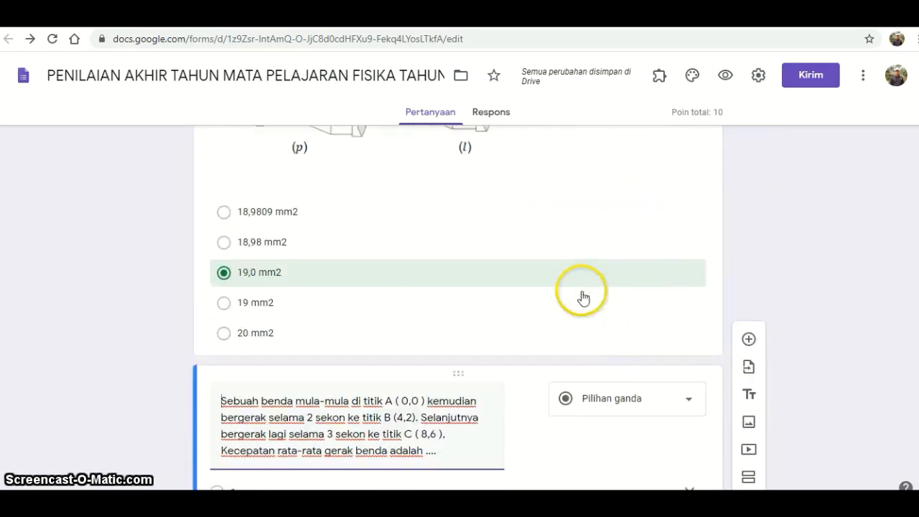
left_click(571, 252)
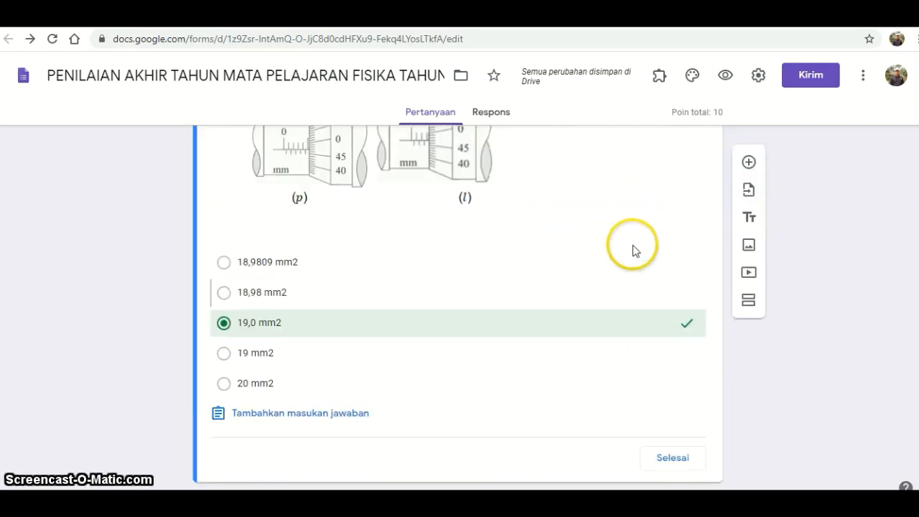
left_click(668, 459)
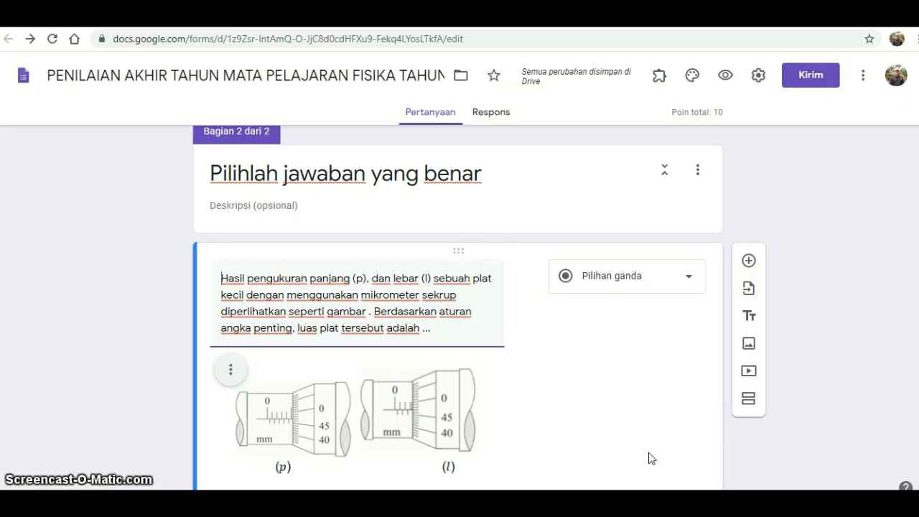
left_click(632, 450)
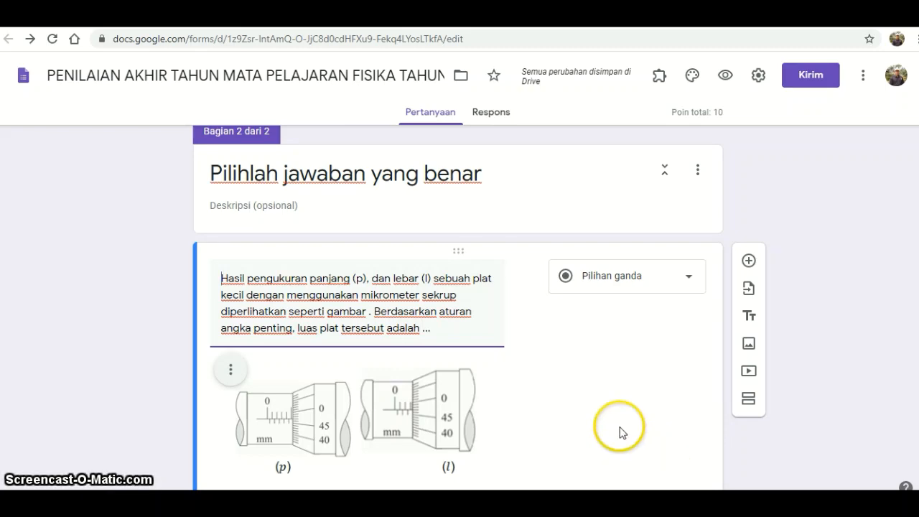
scroll(620, 430, "up", 10)
scroll(602, 432, "down", 2)
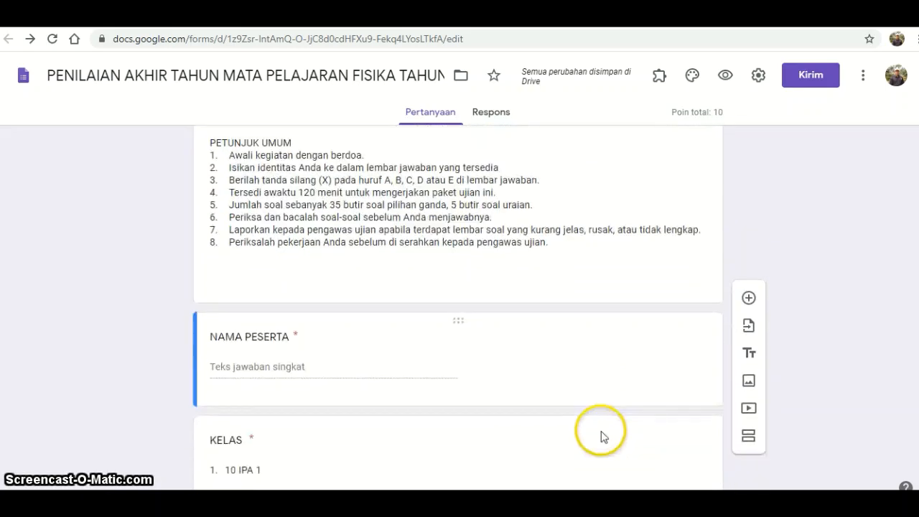
scroll(601, 432, "down", 20)
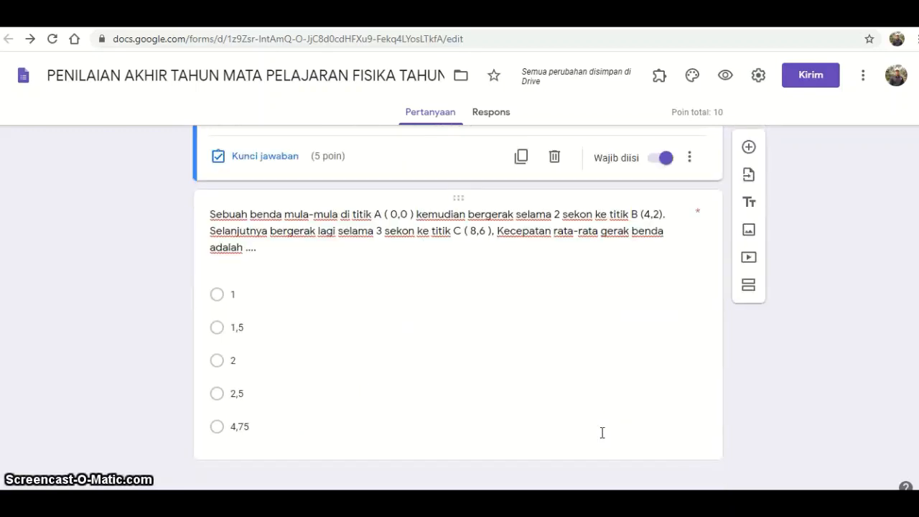
scroll(601, 432, "up", 20)
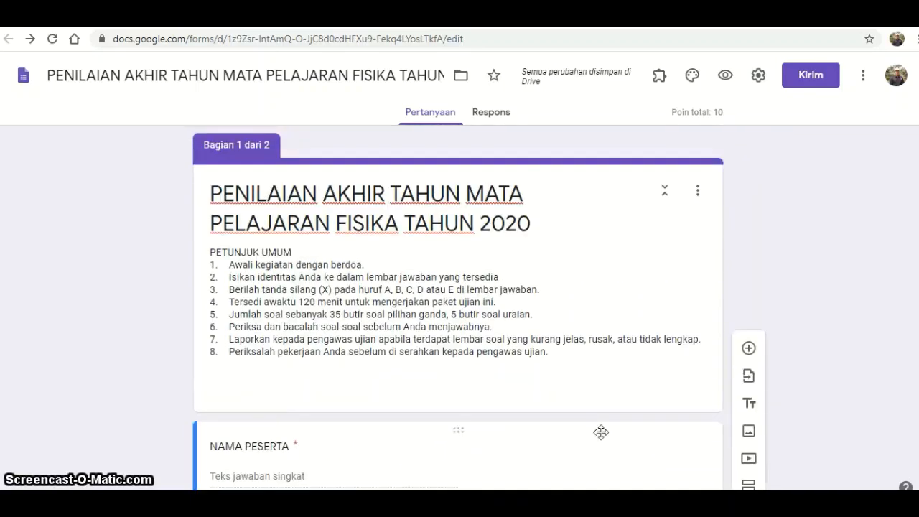
scroll(568, 431, "down", 10)
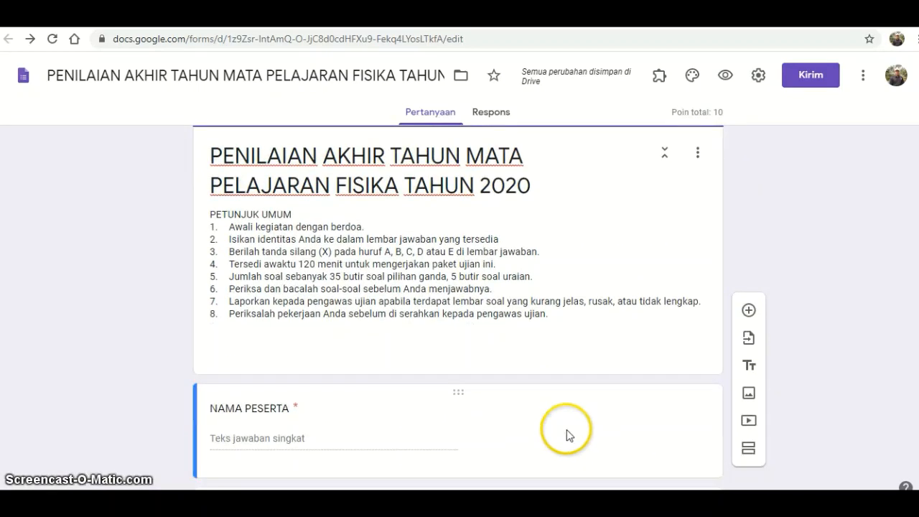
scroll(567, 432, "down", 6)
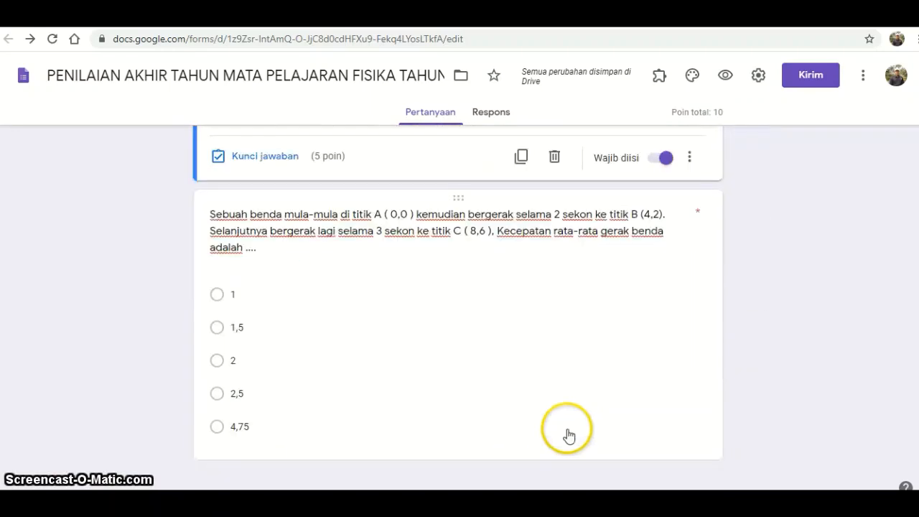
scroll(617, 409, "up", 4)
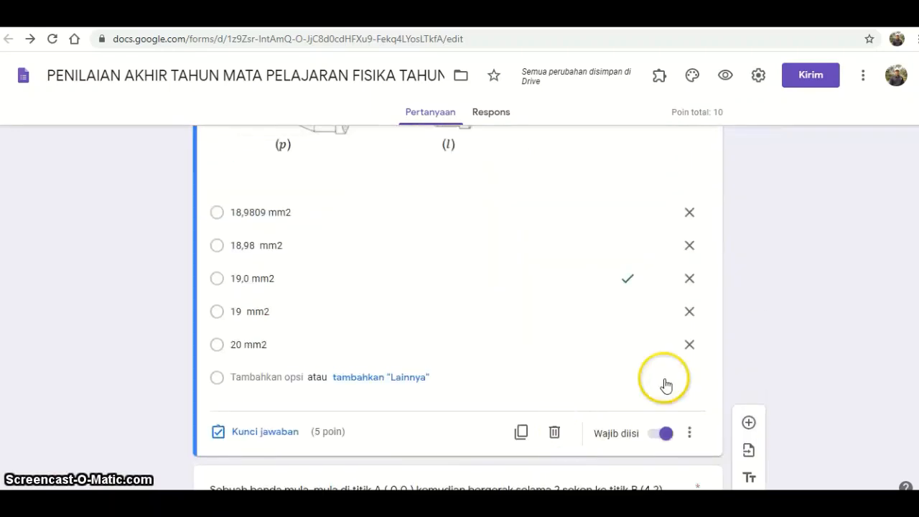
- Generate the exam form's shortened share link from Kirim and copy it
left_click(813, 78)
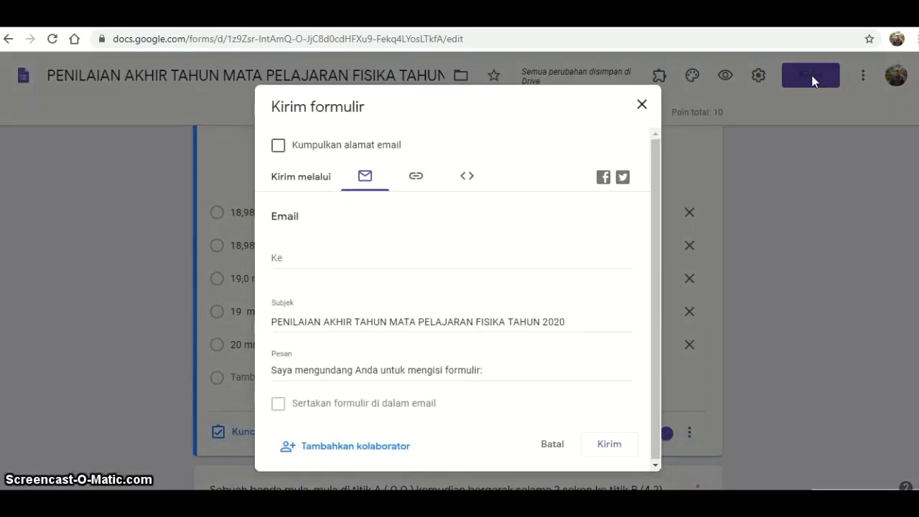
left_click(416, 181)
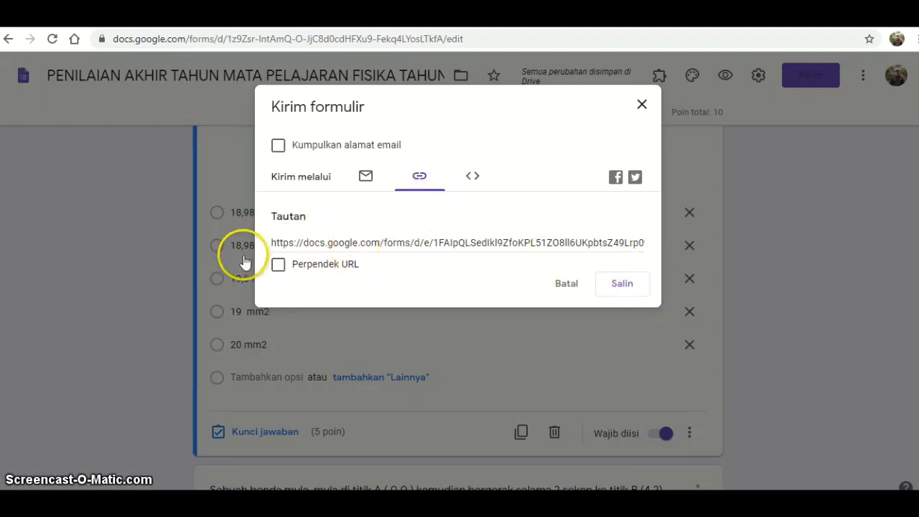
left_click(278, 264)
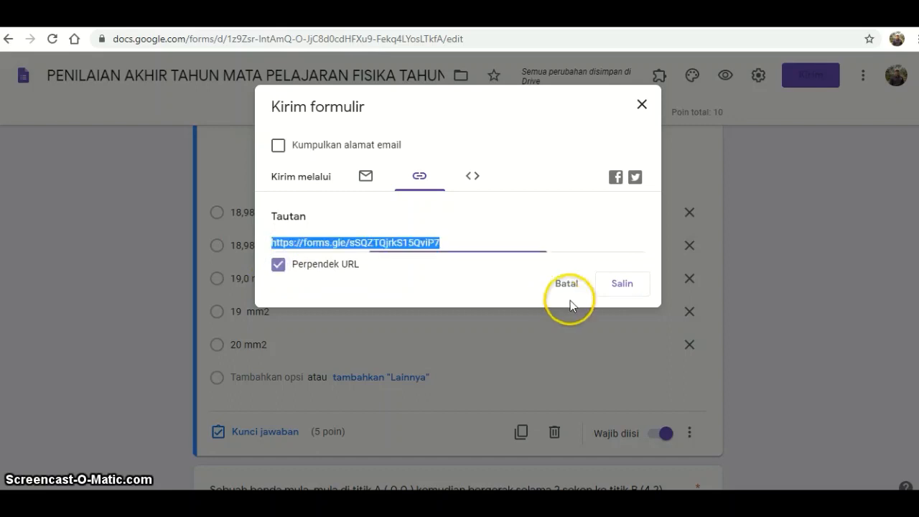
right_click(386, 248)
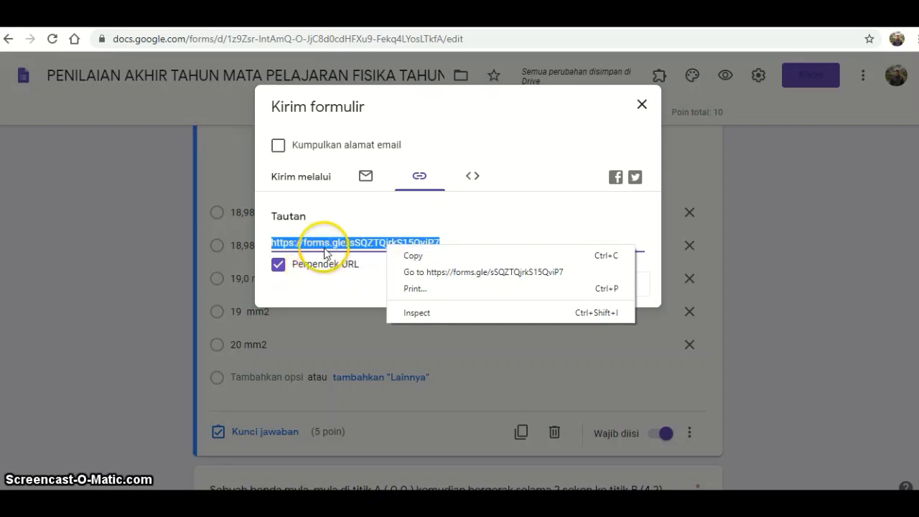
left_click(418, 257)
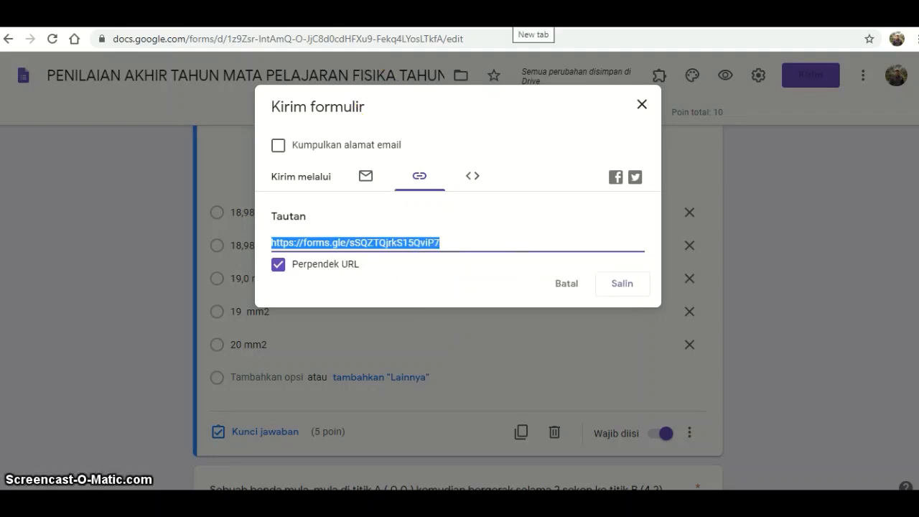
key("ctrl+t")
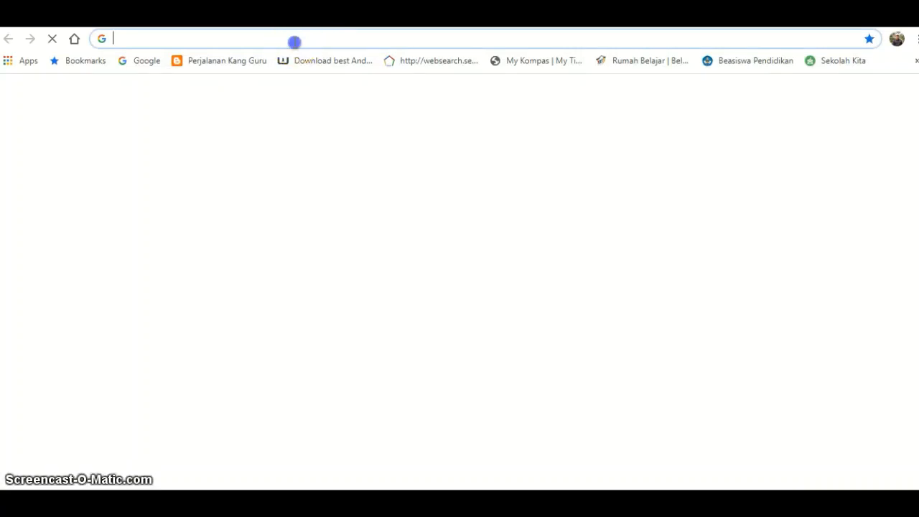
- Search Google for gg.gg and open the gg.gg URL Shortener site
type("gg")
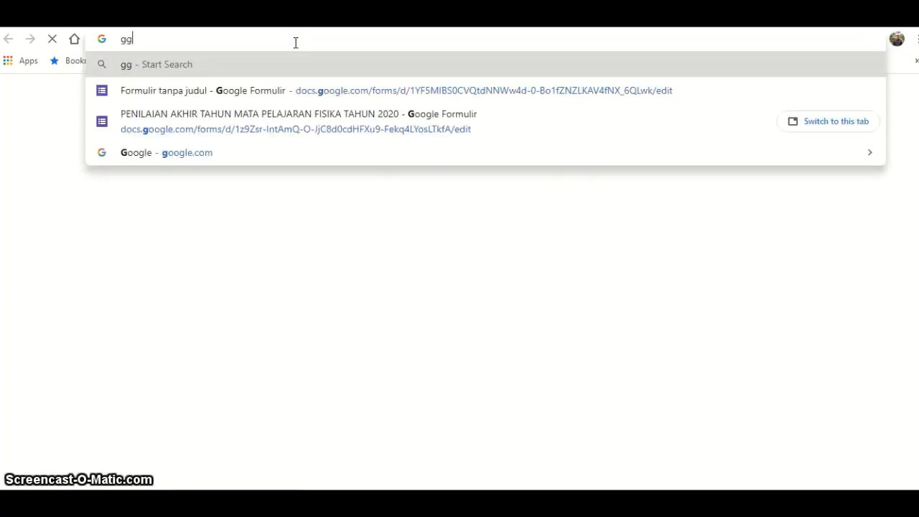
type(".gg")
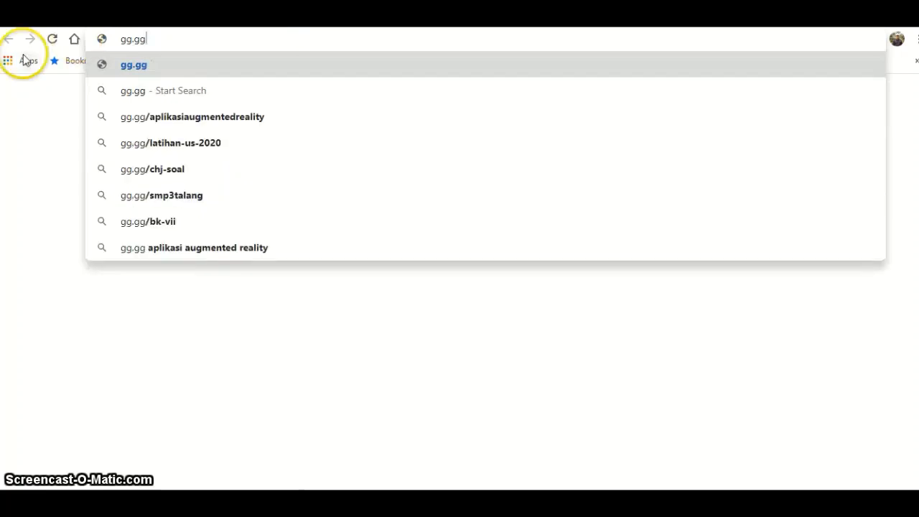
left_click(130, 92)
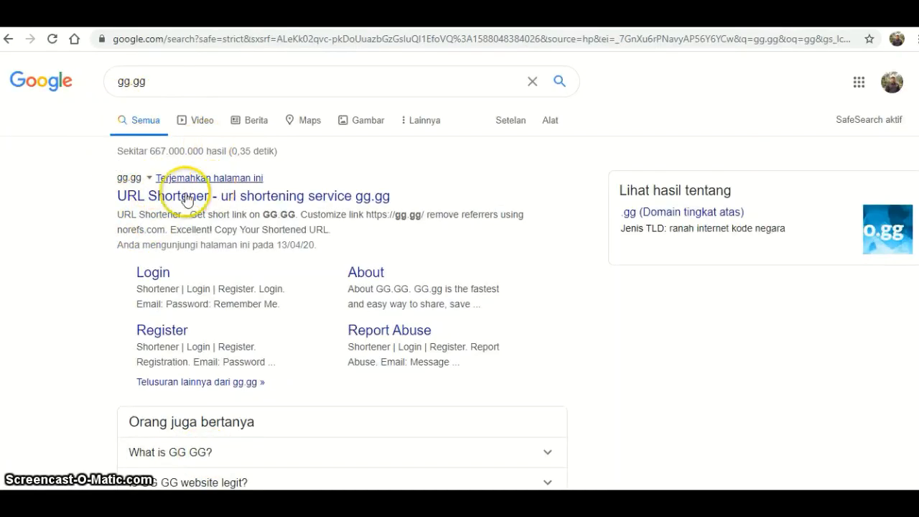
left_click(129, 183)
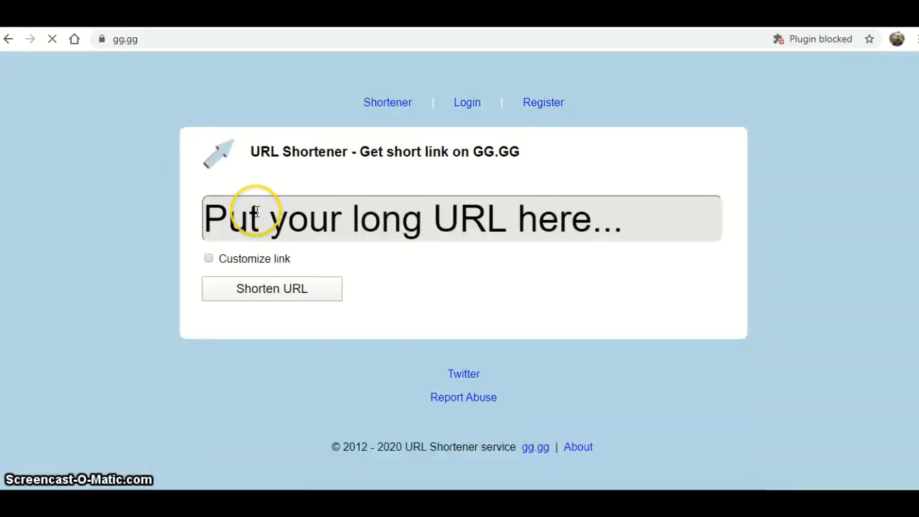
right_click(255, 211)
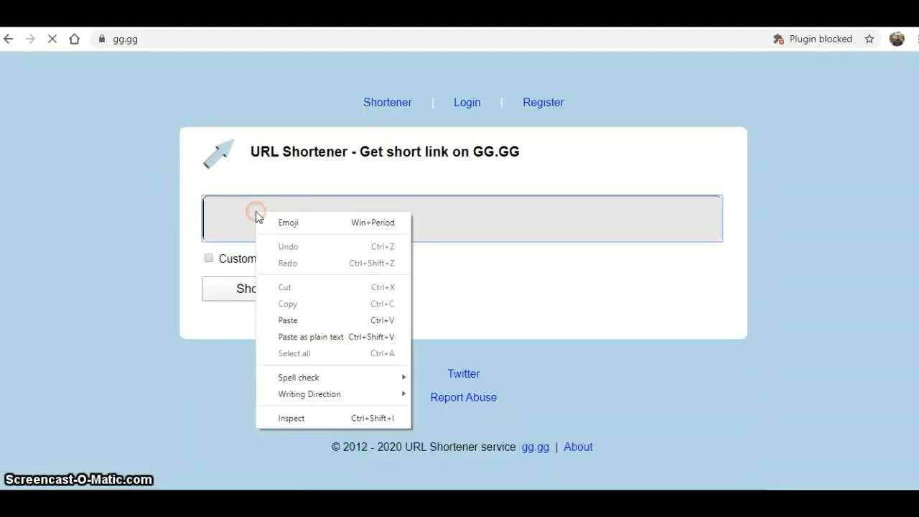
left_click(288, 321)
left_click(307, 291)
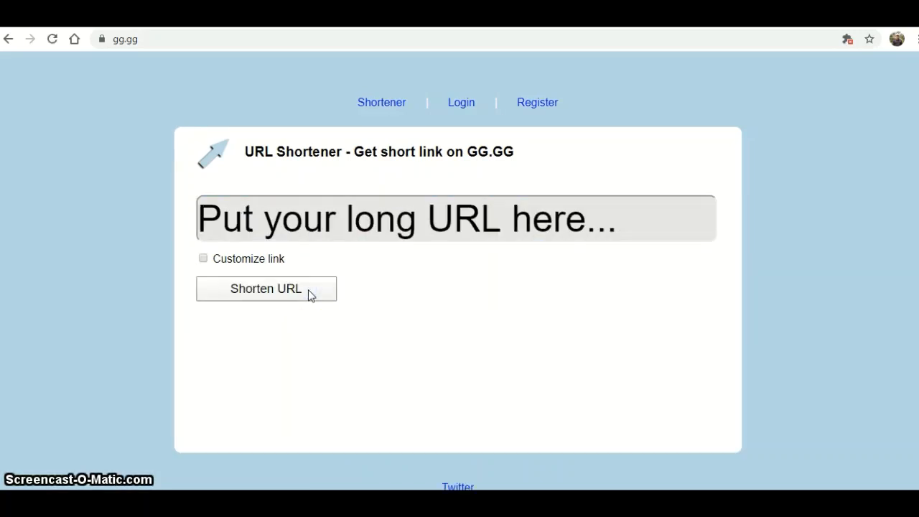
left_click(344, 395)
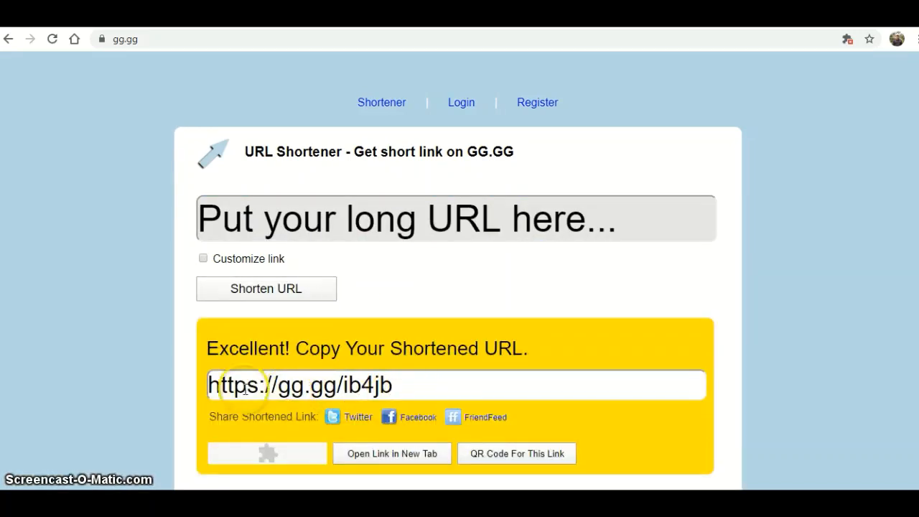
left_click_drag(207, 385, 401, 386)
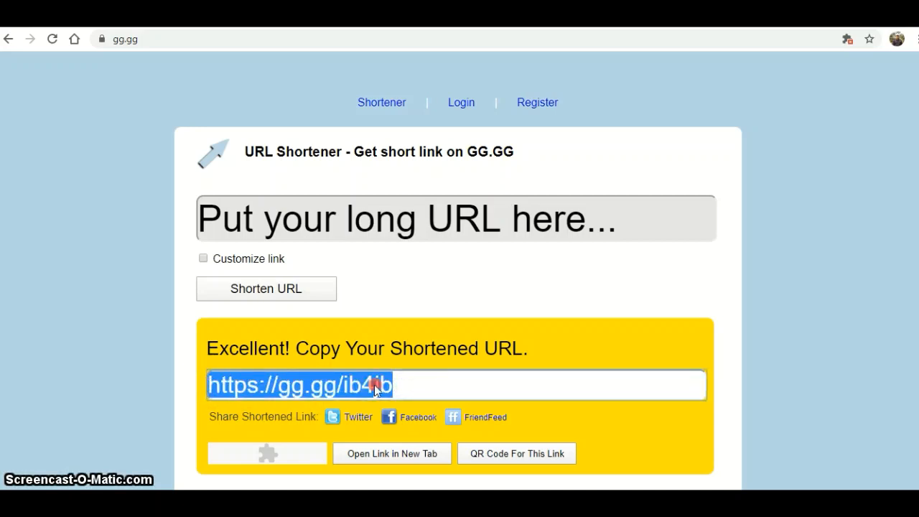
right_click(375, 385)
left_click(404, 396)
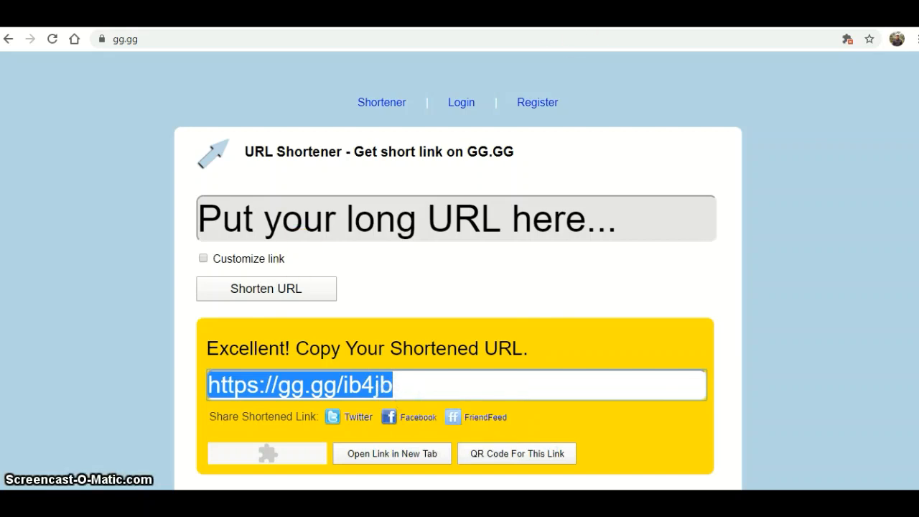
key("ctrl+t")
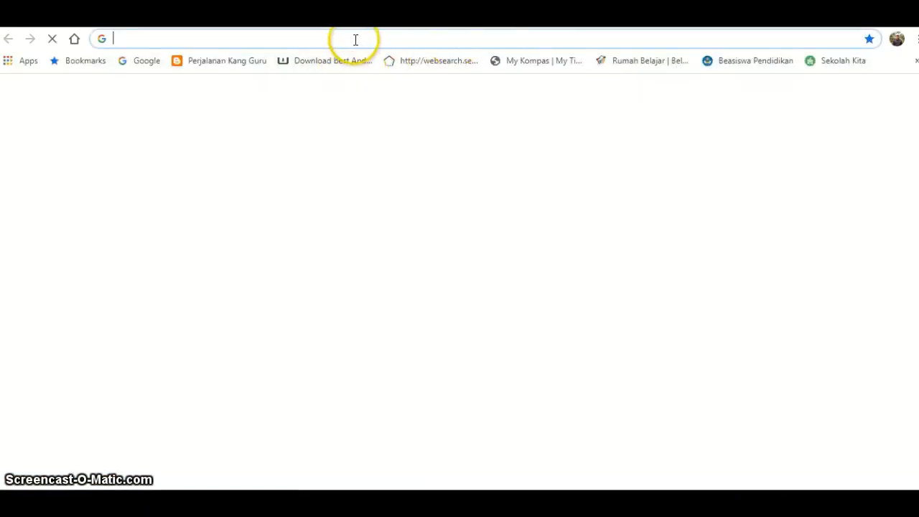
- Load the live exam form from the pasted gg.gg short link
right_click(356, 38)
left_click(407, 132)
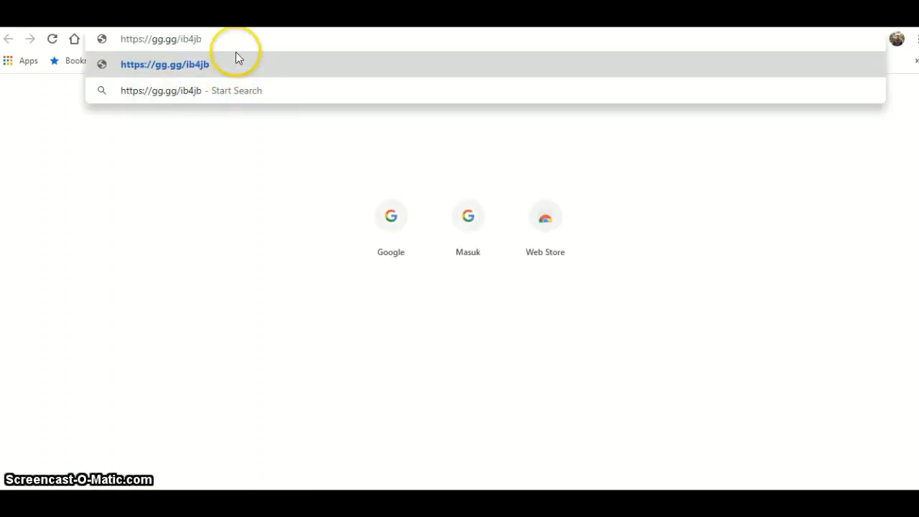
left_click(237, 36)
key("Return")
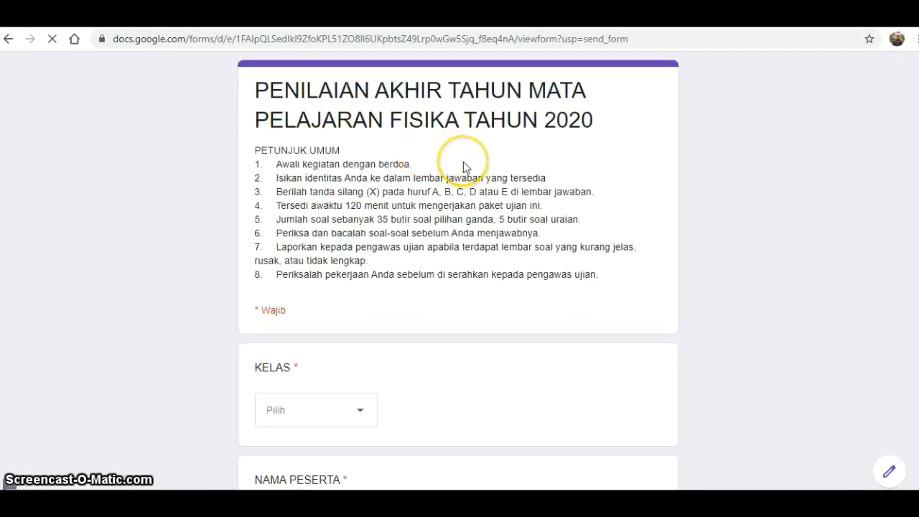
scroll(406, 340, "down", 2)
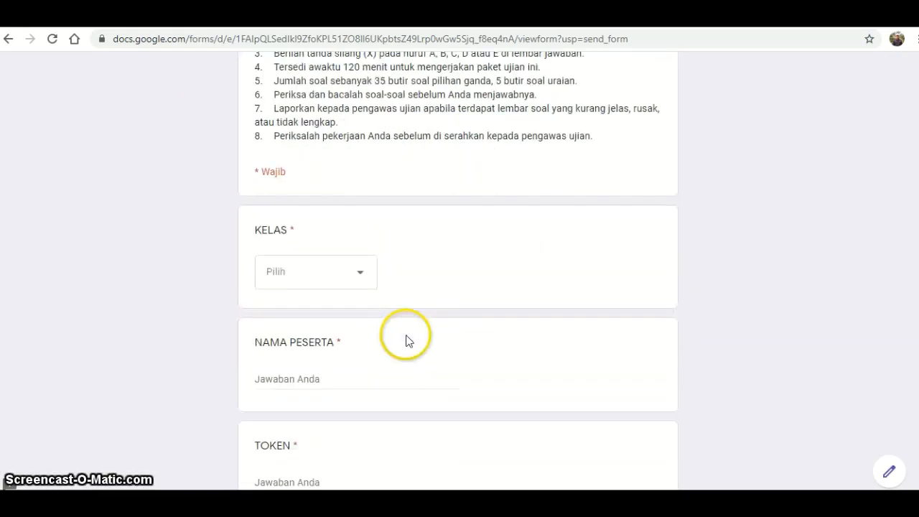
scroll(469, 330, "down", 4)
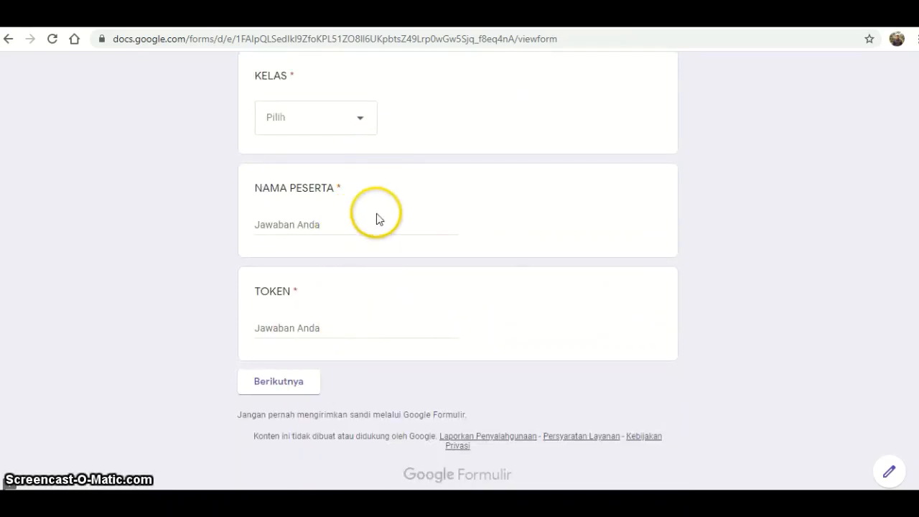
scroll(380, 223, "up", 2)
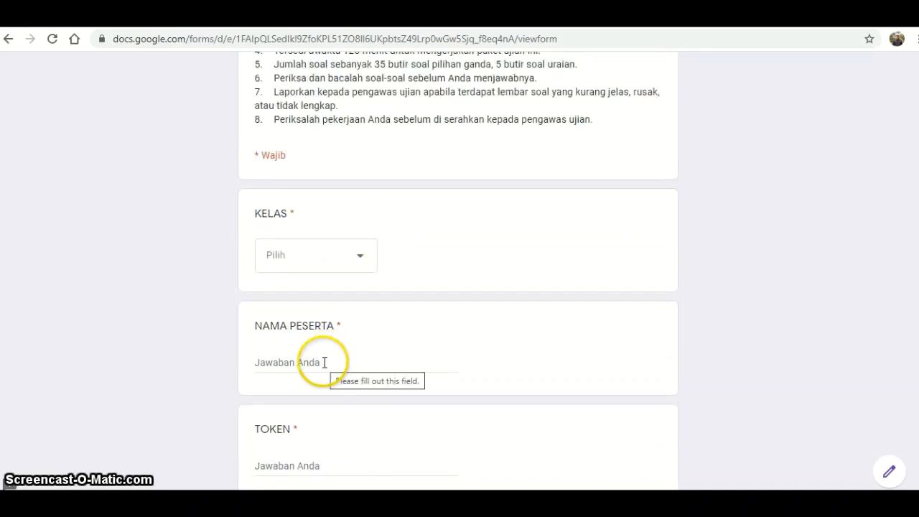
- Choose class 10 IPA 1 under KELAS, enter the participant's name and exam token, and continue
left_click(359, 257)
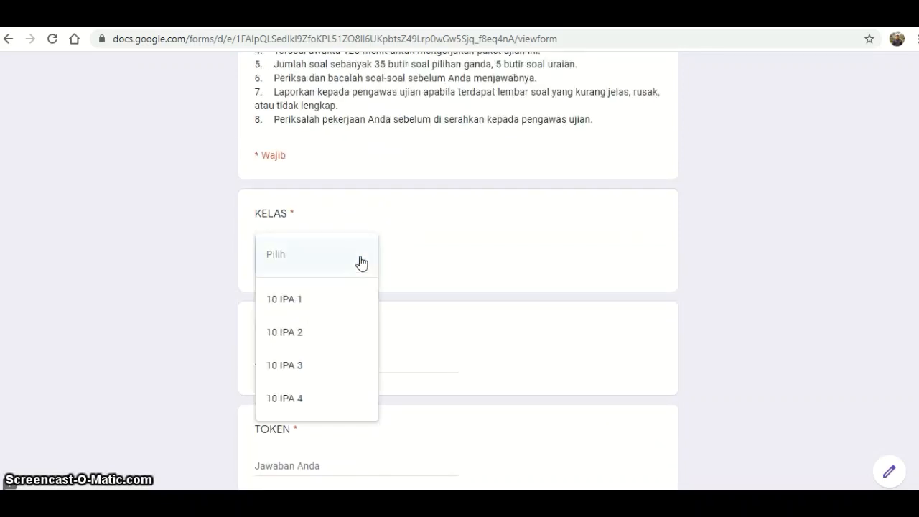
left_click(308, 301)
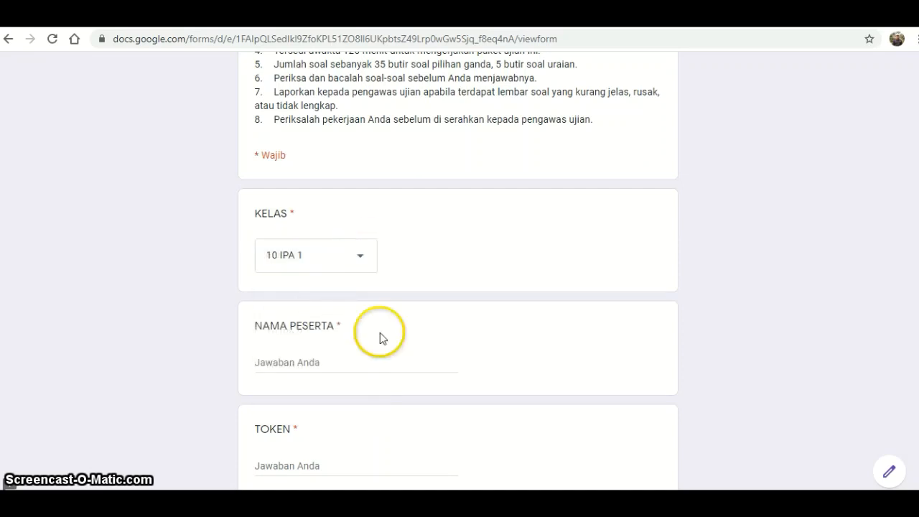
left_click(336, 362)
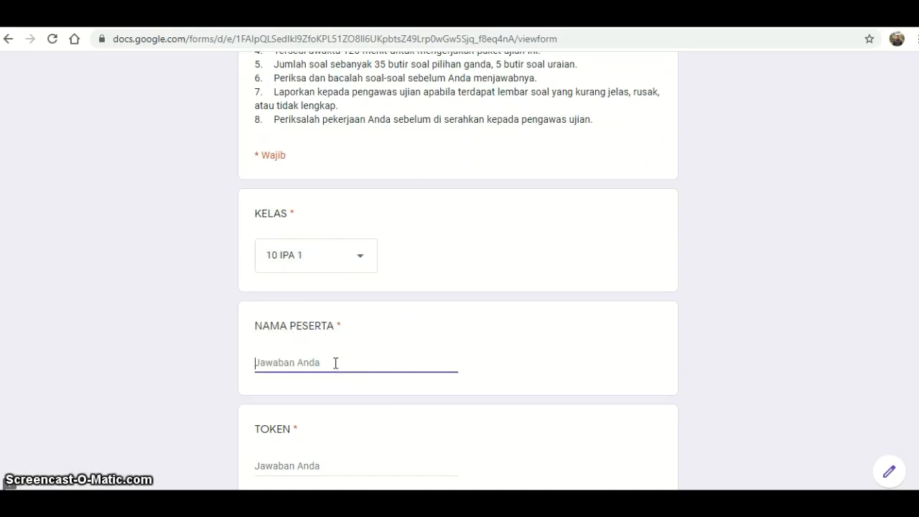
type("agus")
scroll(336, 362, "down", 2)
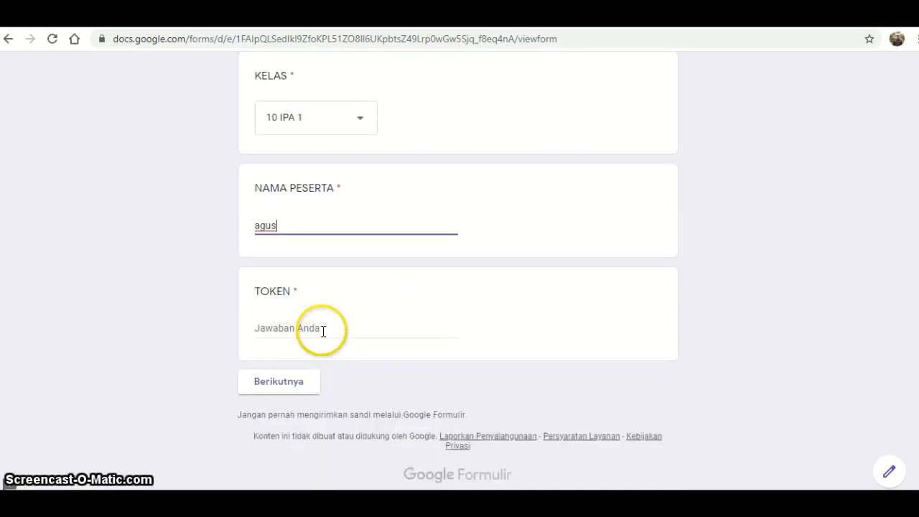
left_click(320, 329)
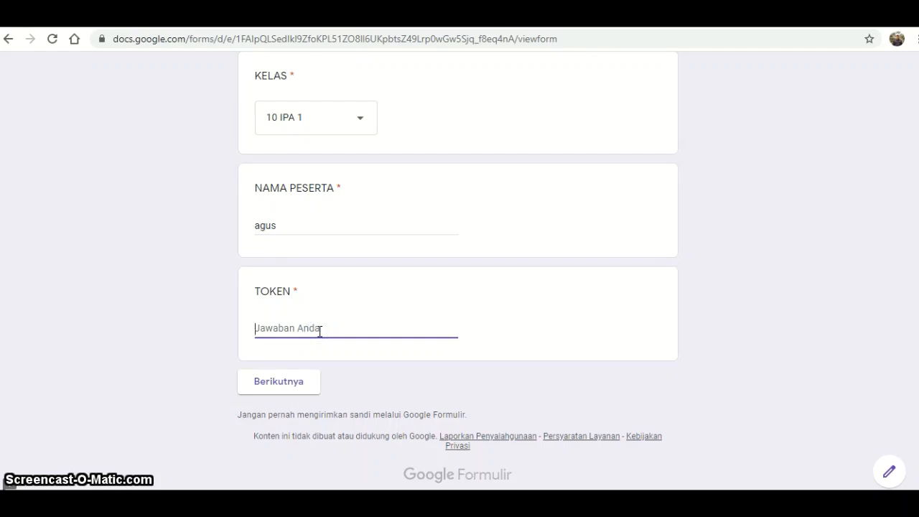
type("abcd007")
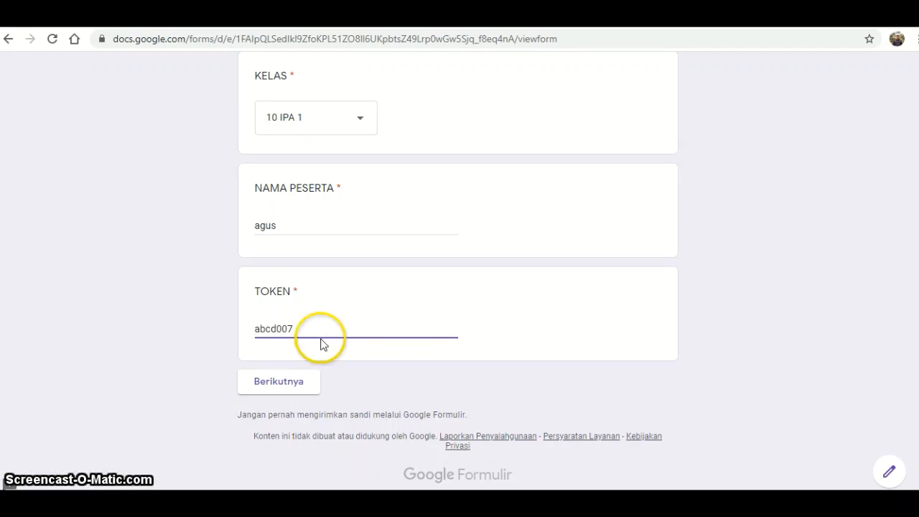
left_click(293, 382)
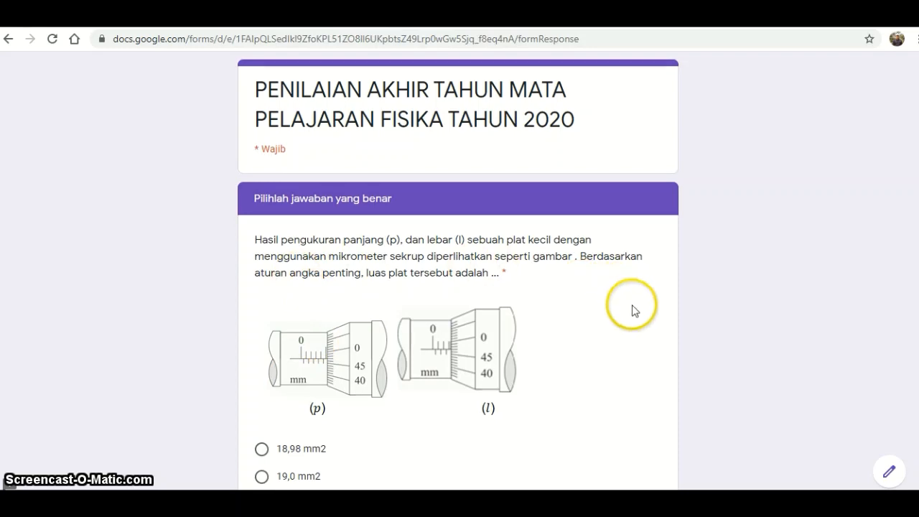
- Answer 20 mm2 for the micrometer question and 2 for the speed question, then submit
scroll(632, 311, "down", 6)
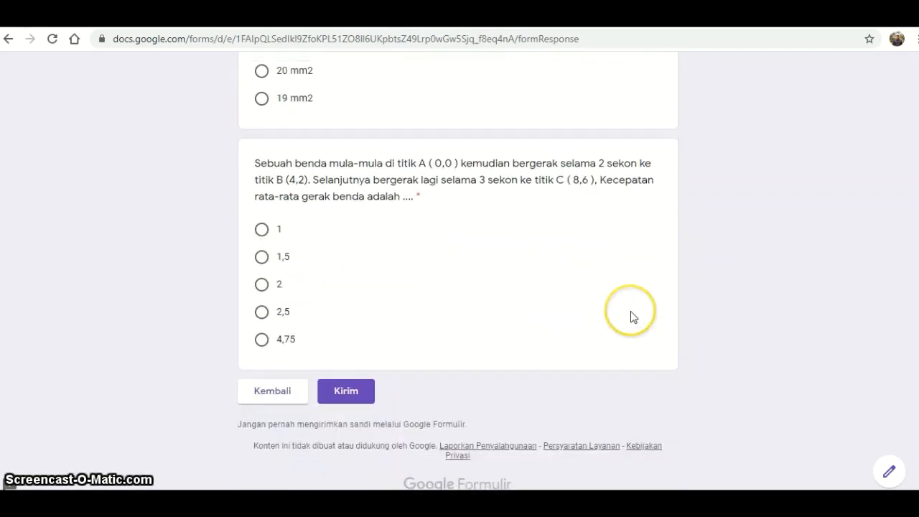
scroll(630, 312, "up", 3)
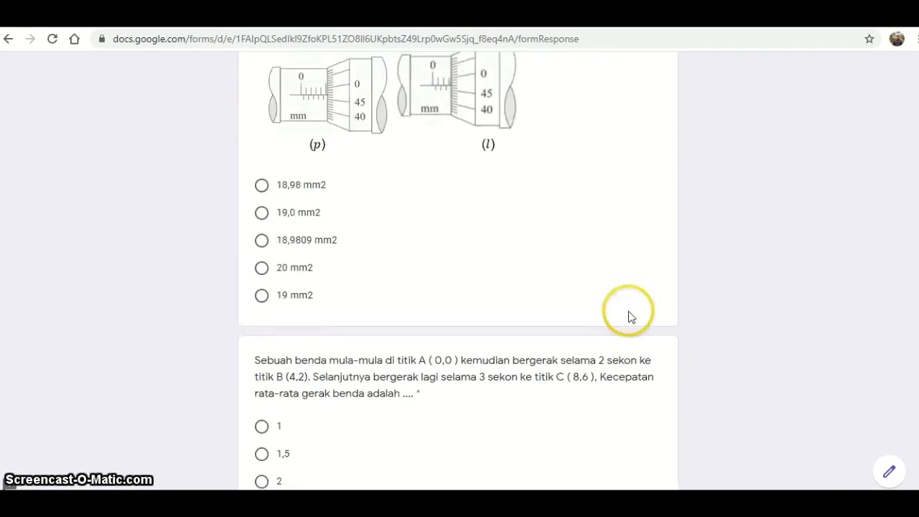
left_click(263, 273)
scroll(402, 270, "down", 2)
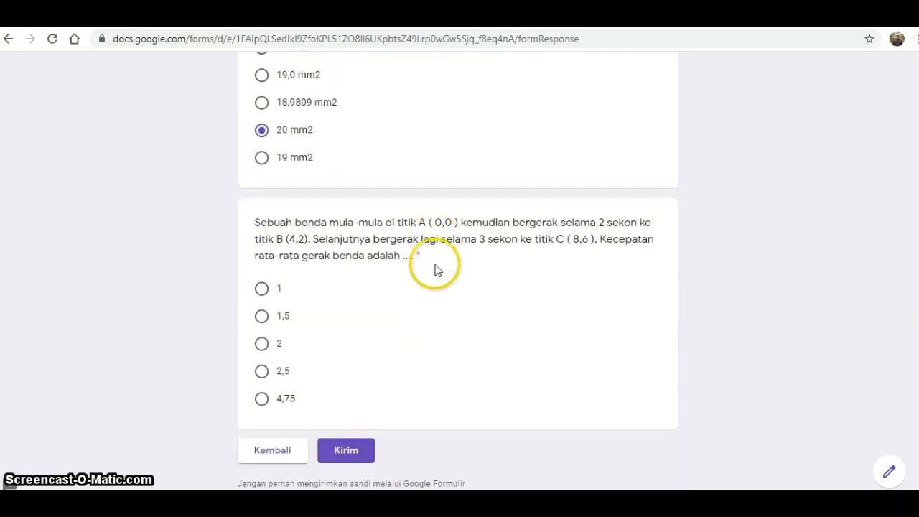
left_click(262, 348)
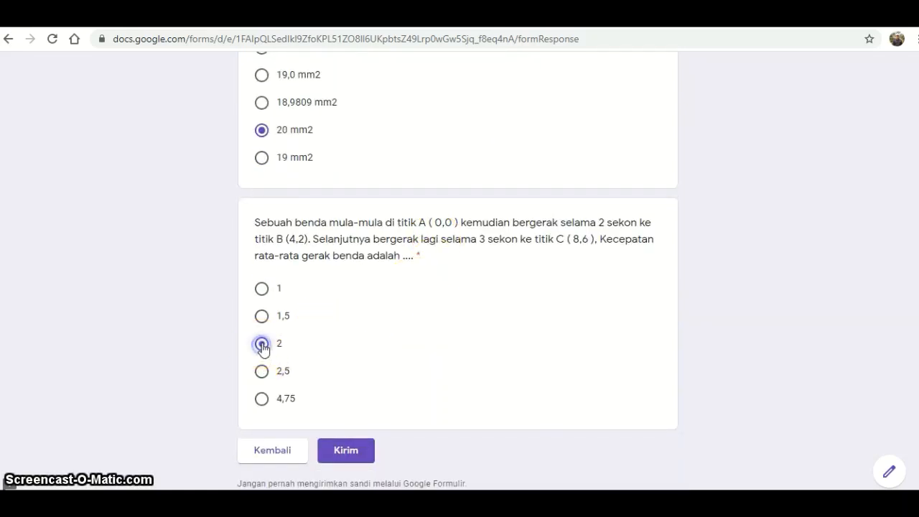
left_click(333, 450)
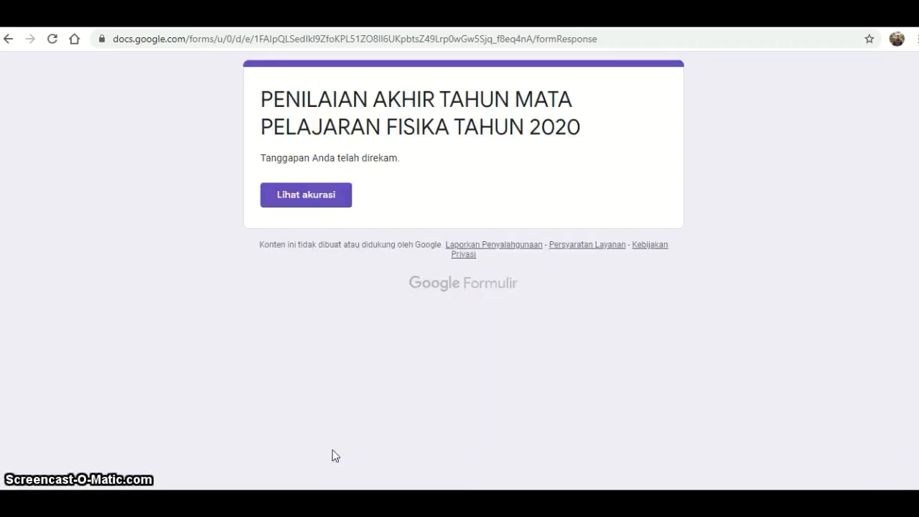
- Close the Kirim formulir dialog and review the single response scoring 5/10 in Respons
left_click(377, 27)
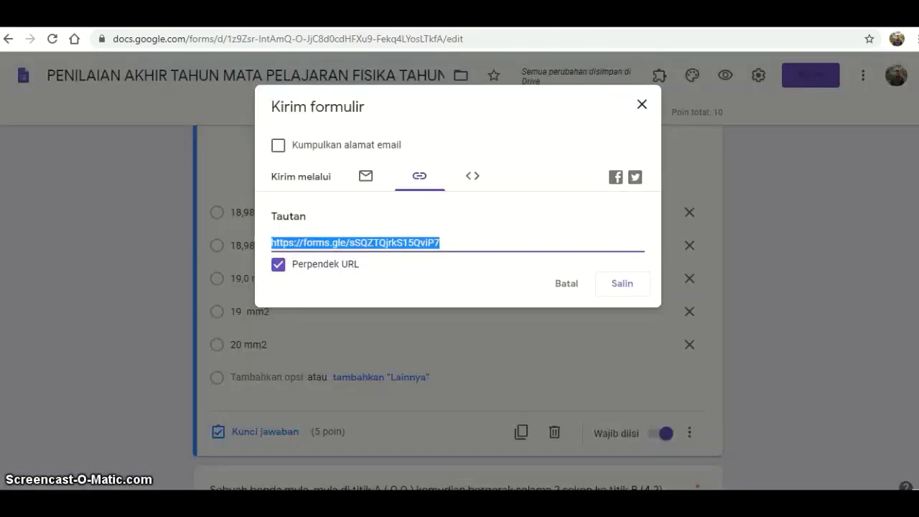
left_click(641, 105)
scroll(484, 280, "up", 4)
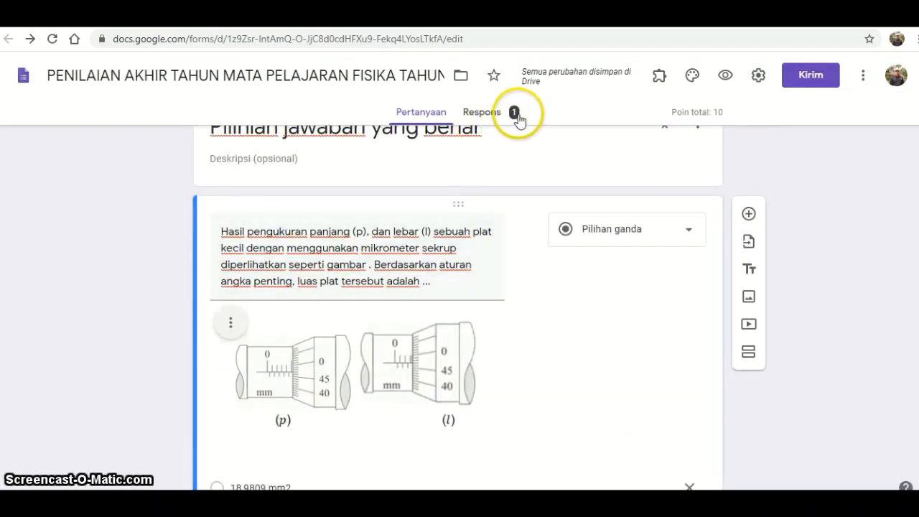
left_click(494, 117)
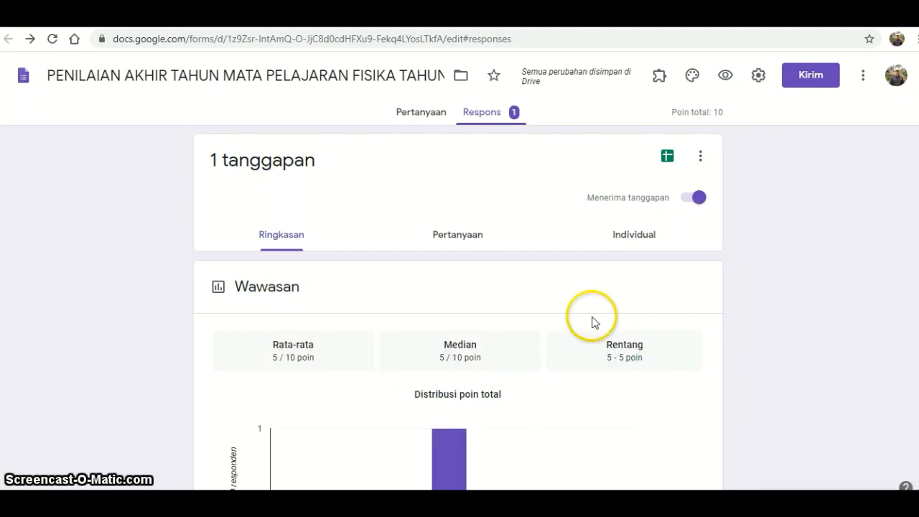
scroll(591, 323, "down", 2)
scroll(585, 326, "down", 9)
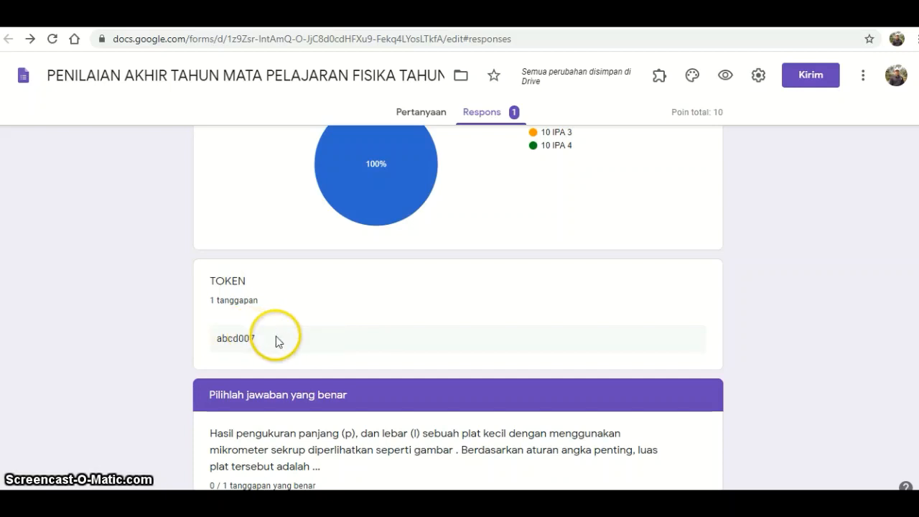
scroll(304, 342, "down", 2)
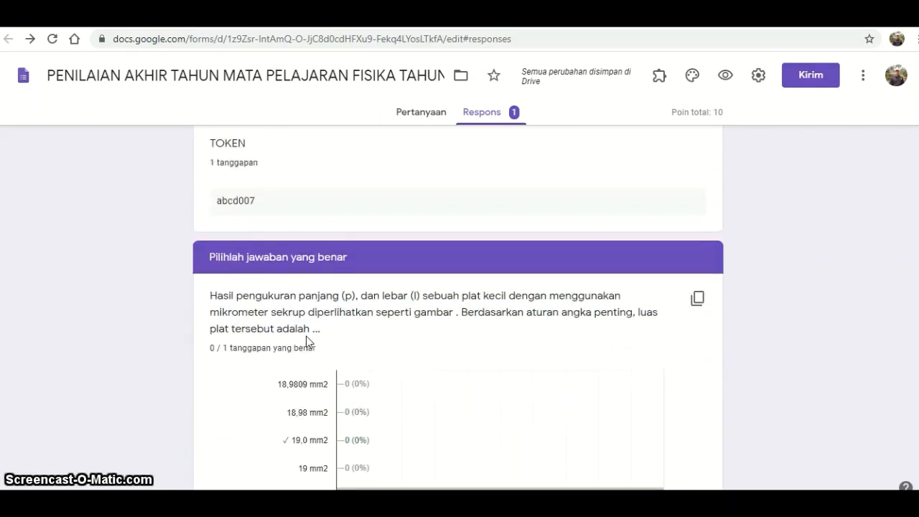
scroll(306, 341, "up", 10)
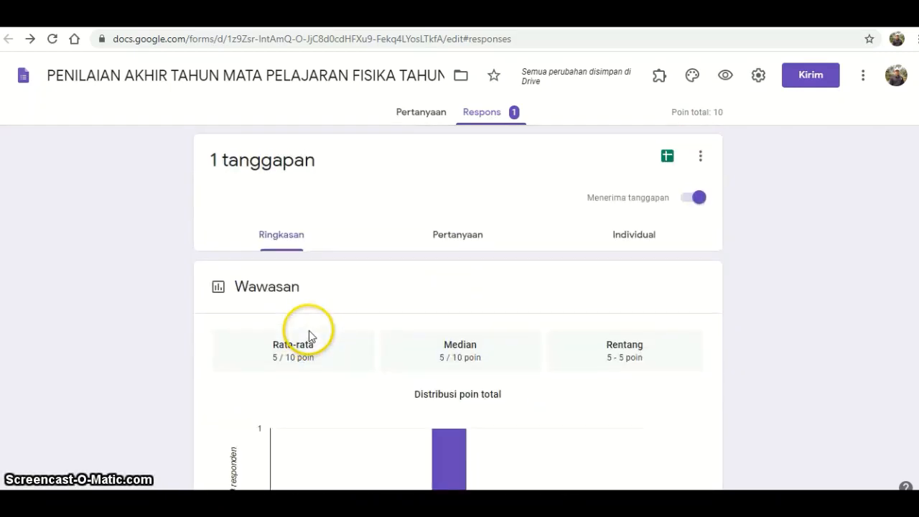
- Link the responses to a new spreadsheet using Buat spreadsheet baru and create it
left_click(667, 158)
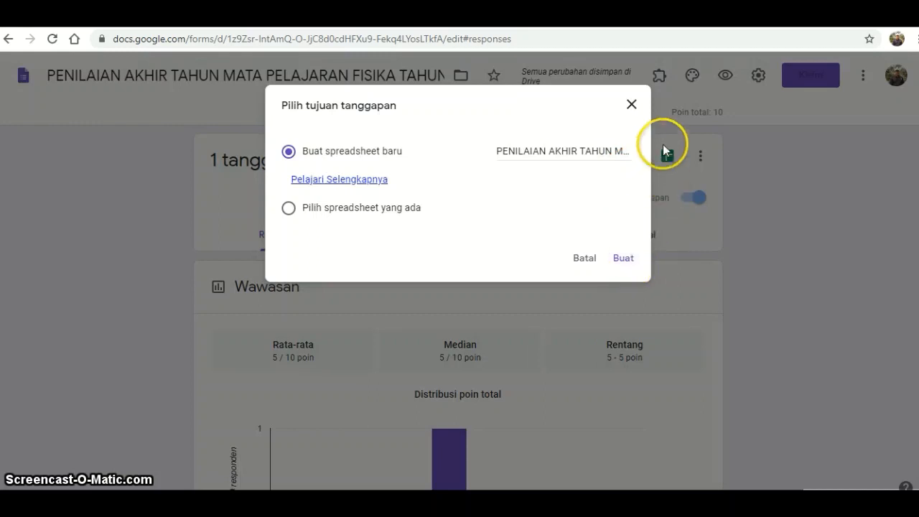
left_click(626, 263)
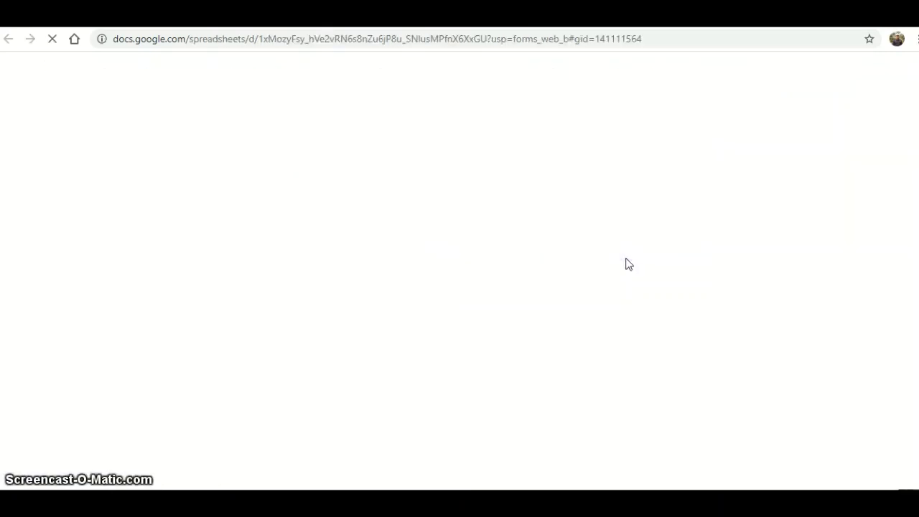
left_click(622, 253)
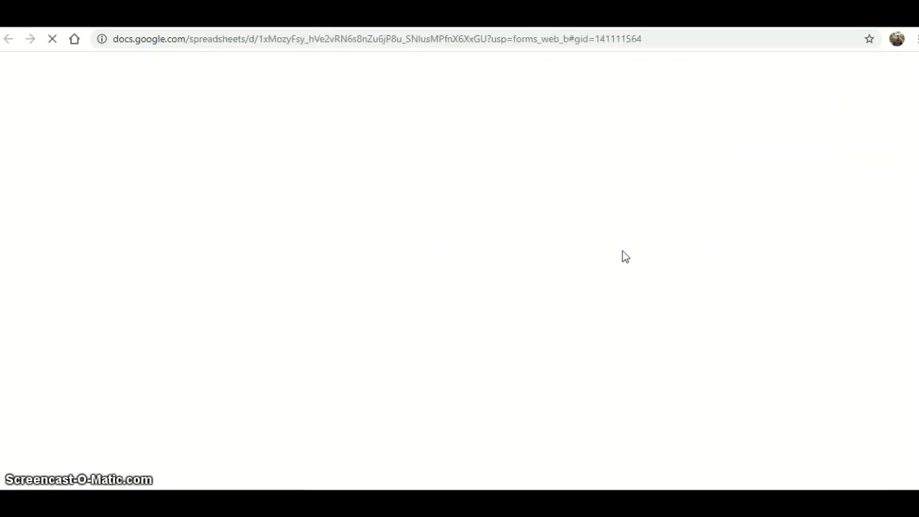